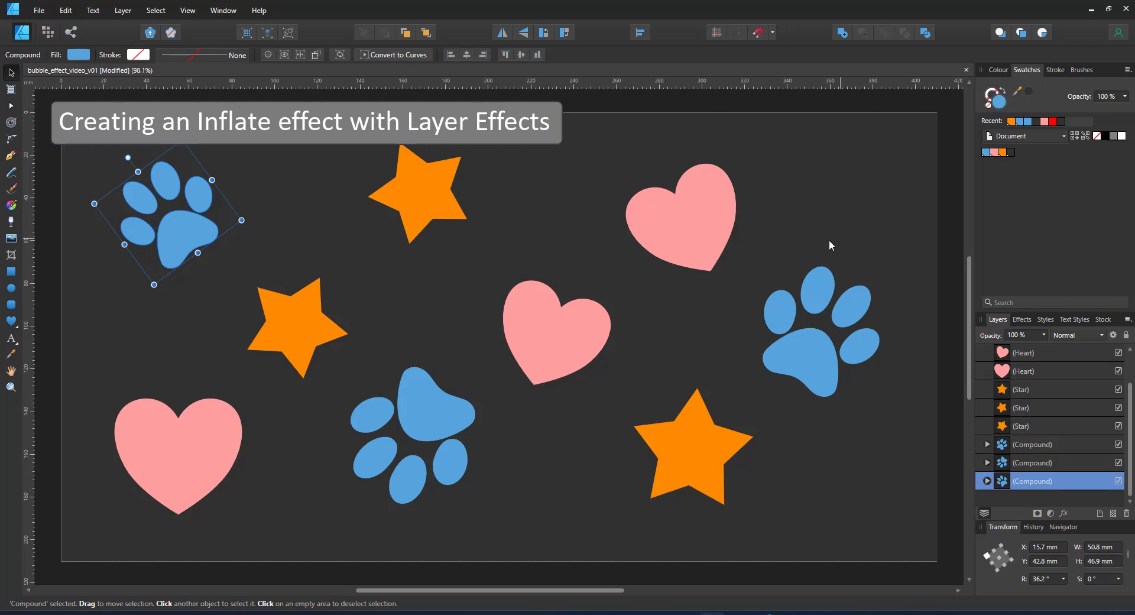
# Step: Examine the artboard's heart, star and compound paw layers, including the individual curves inside one paw compound
pyautogui.click(949, 239)
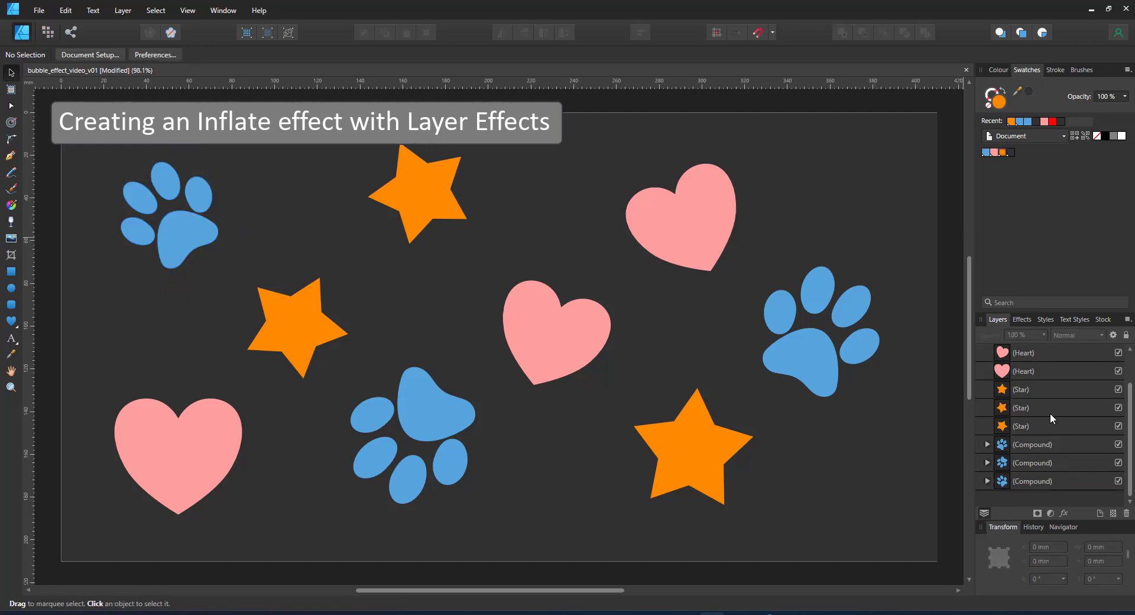
pyautogui.click(987, 444)
pyautogui.click(1048, 465)
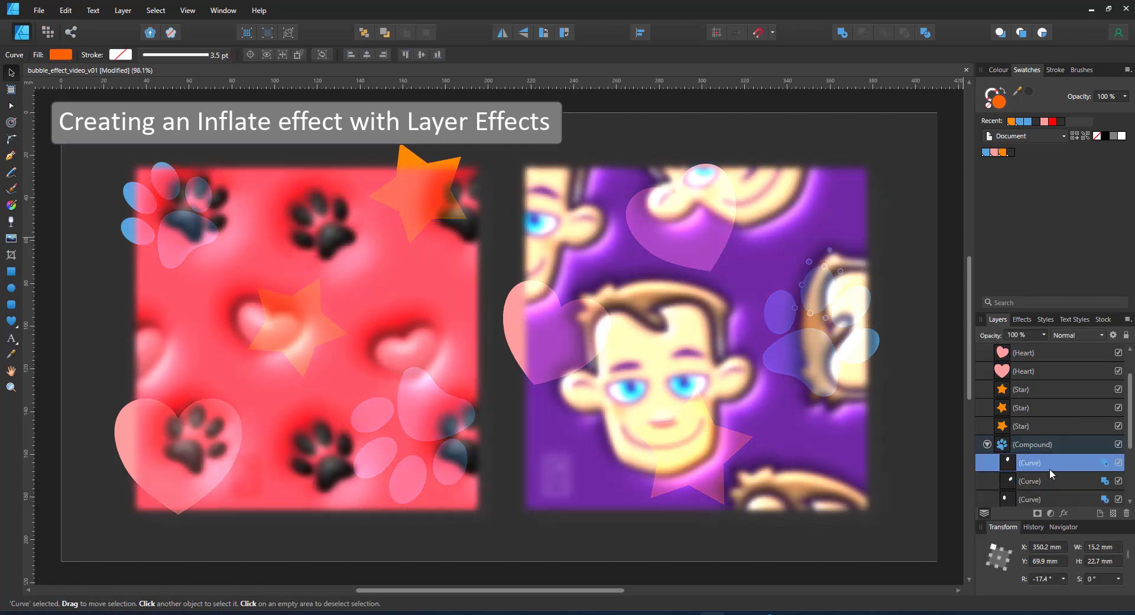
pyautogui.scroll(-3, 1049, 464)
pyautogui.click(1035, 392)
pyautogui.click(1041, 408)
pyautogui.click(1044, 426)
pyautogui.click(1033, 444)
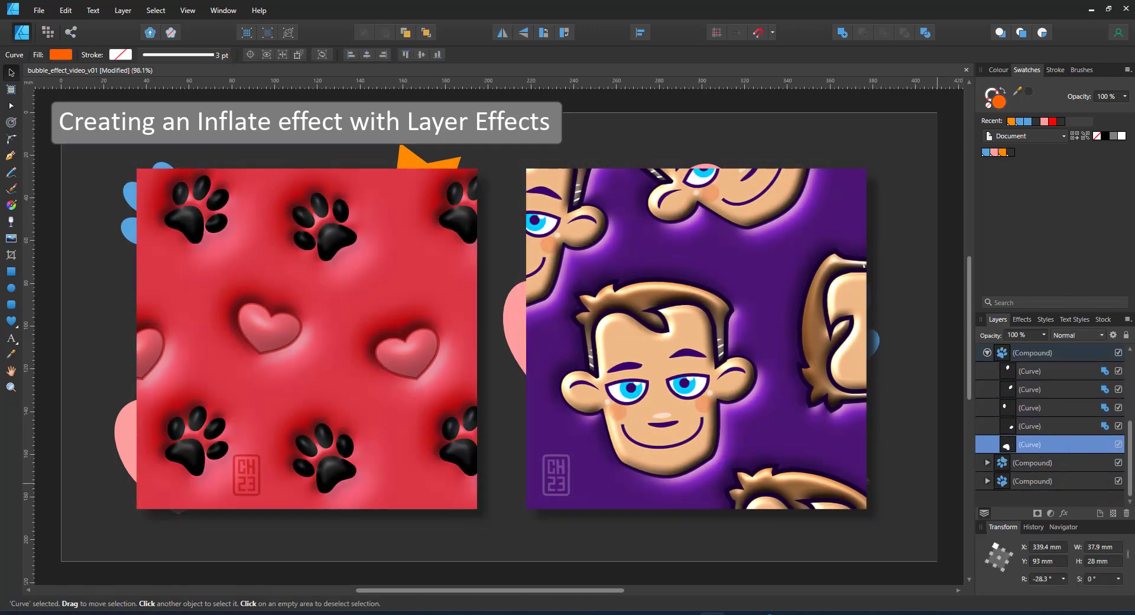
pyautogui.click(730, 455)
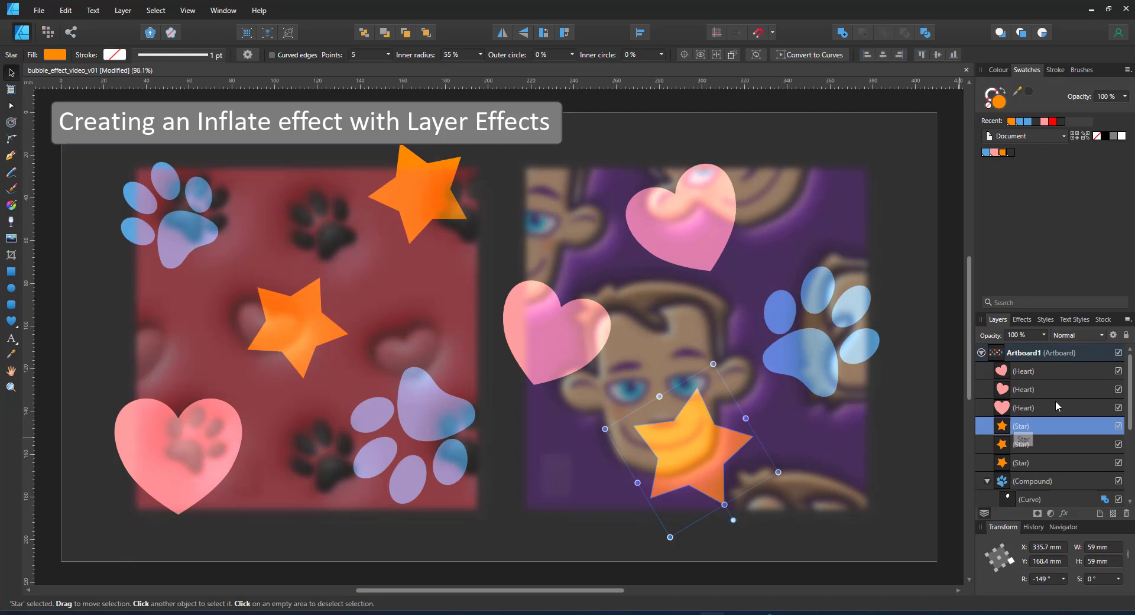
pyautogui.scroll(2, 1055, 400)
pyautogui.click(1063, 375)
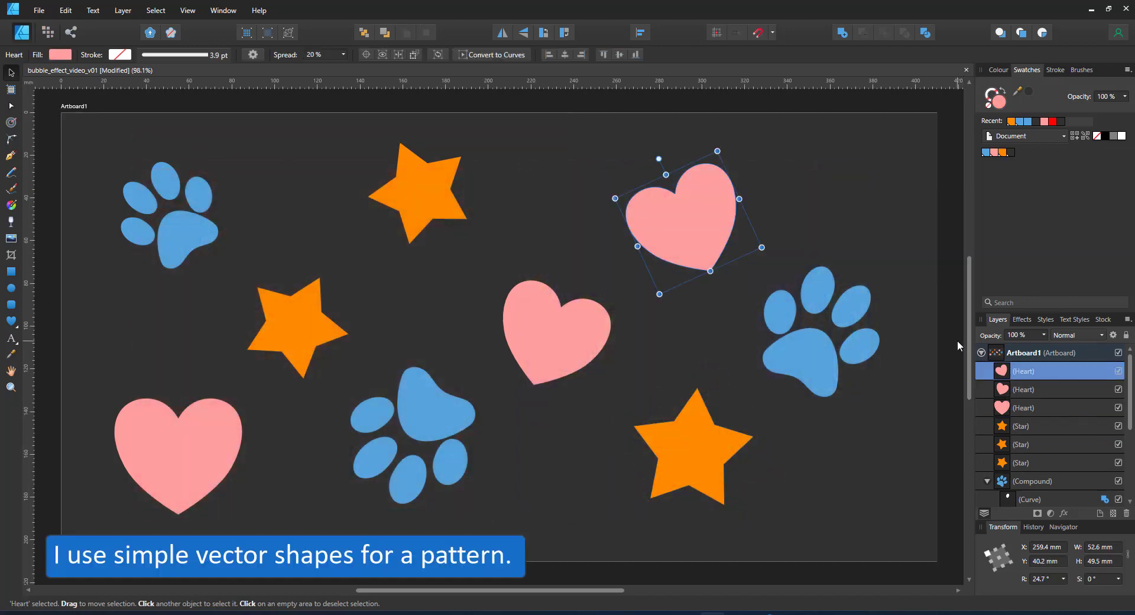
# Step: Add a Bevel / Emboss layer effect to the artboard's upper-left blue paw with a radius of about 41.4 px
pyautogui.click(359, 253)
pyautogui.click(220, 235)
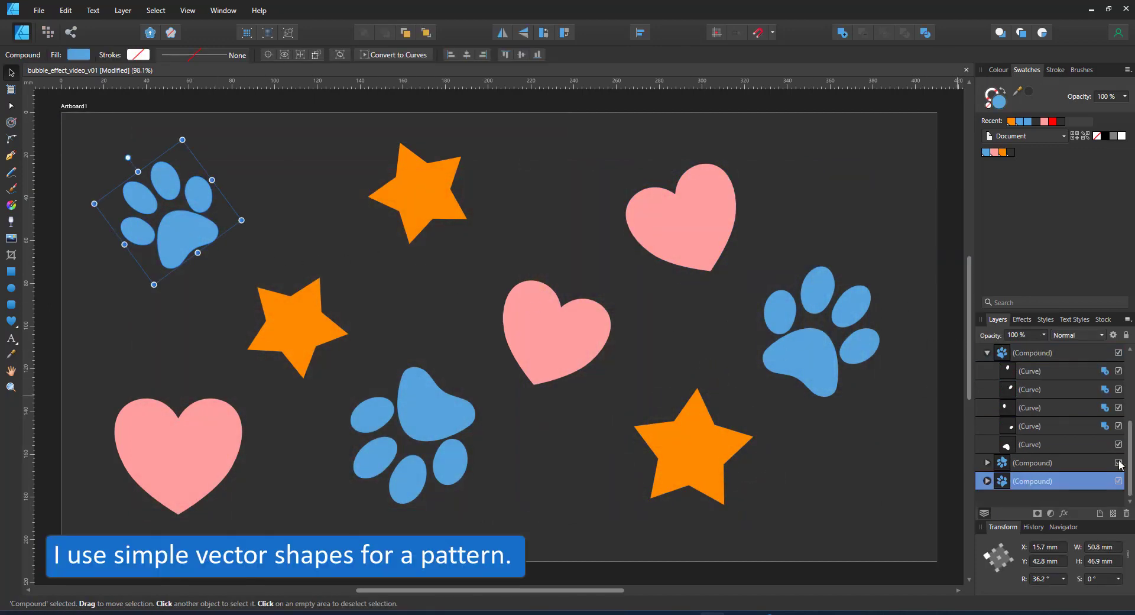
pyautogui.click(1065, 512)
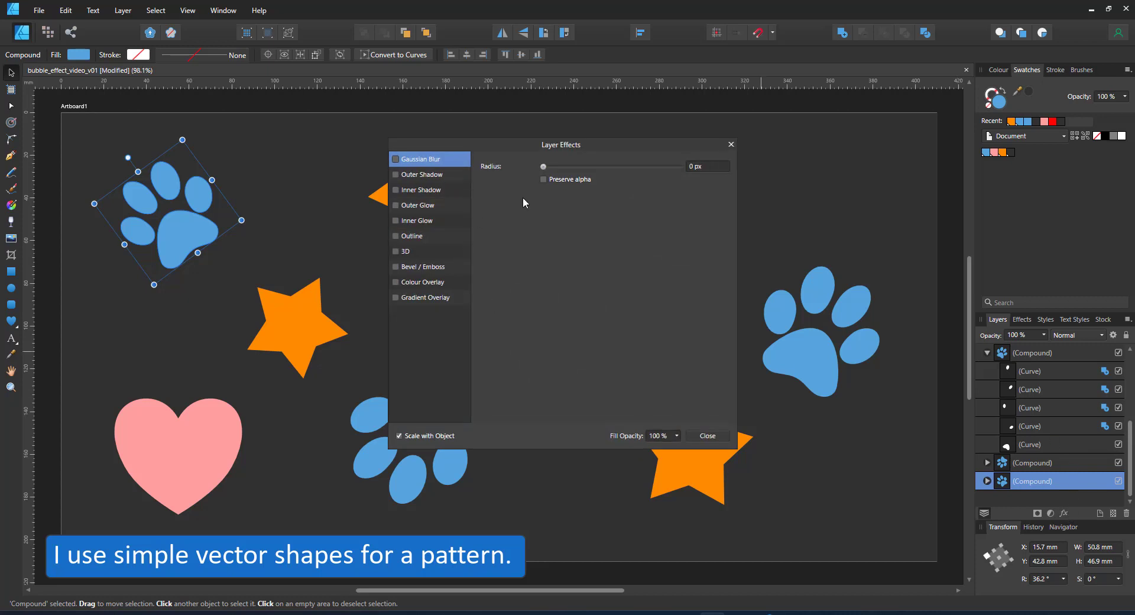
pyautogui.click(408, 267)
pyautogui.click(396, 267)
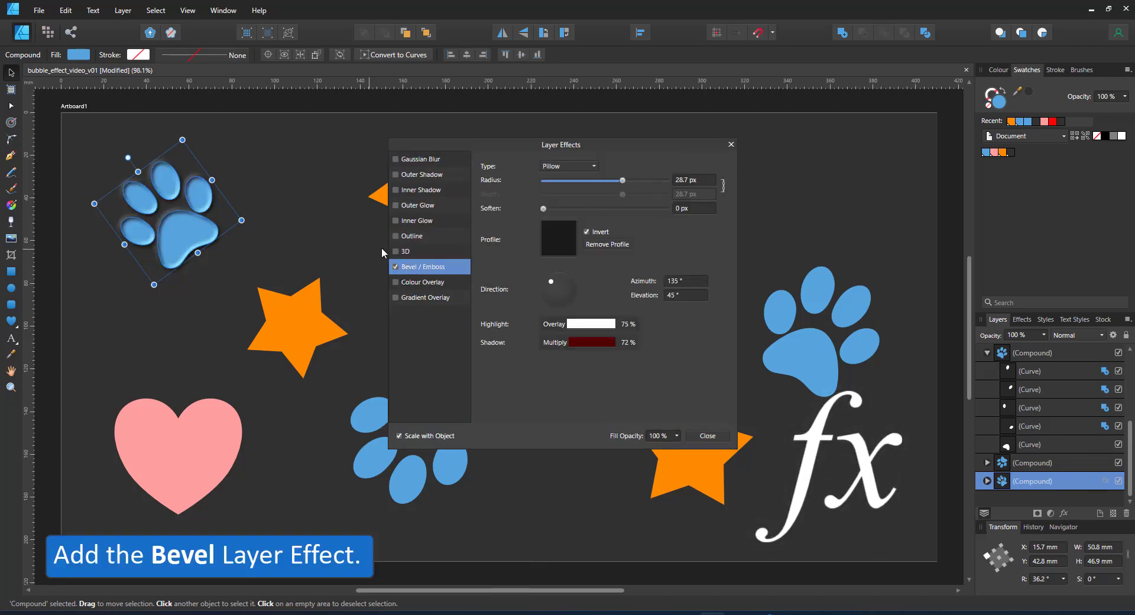
pyautogui.moveTo(623, 180); pyautogui.dragTo(640, 180)
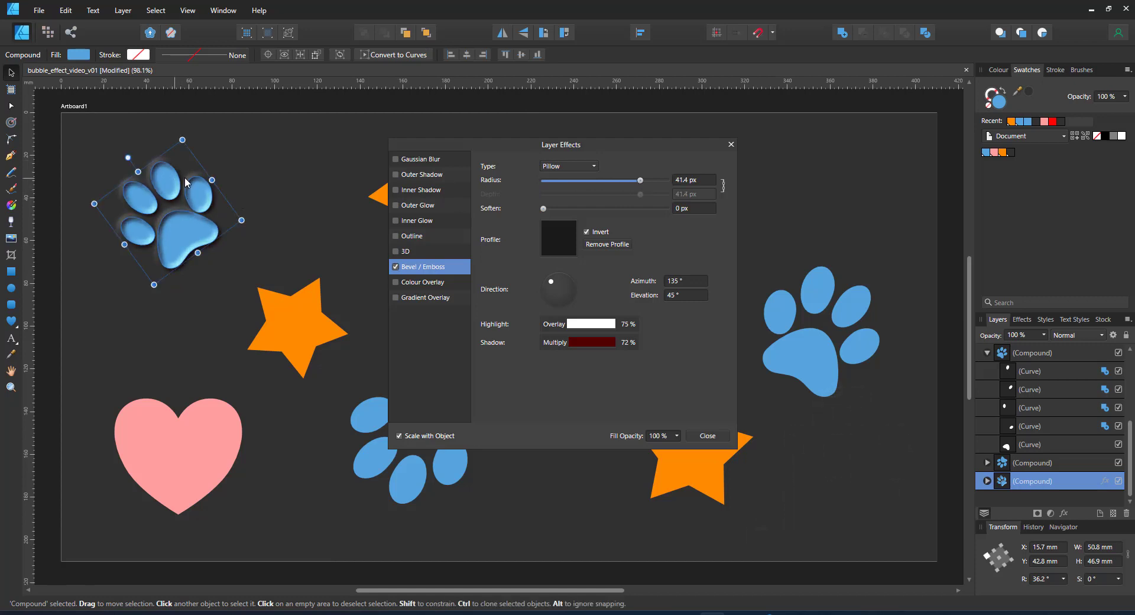
# Step: Change the paw's Bevel / Emboss effect to the Outer type and set its radius to 200 px
pyautogui.click(569, 164)
pyautogui.click(563, 192)
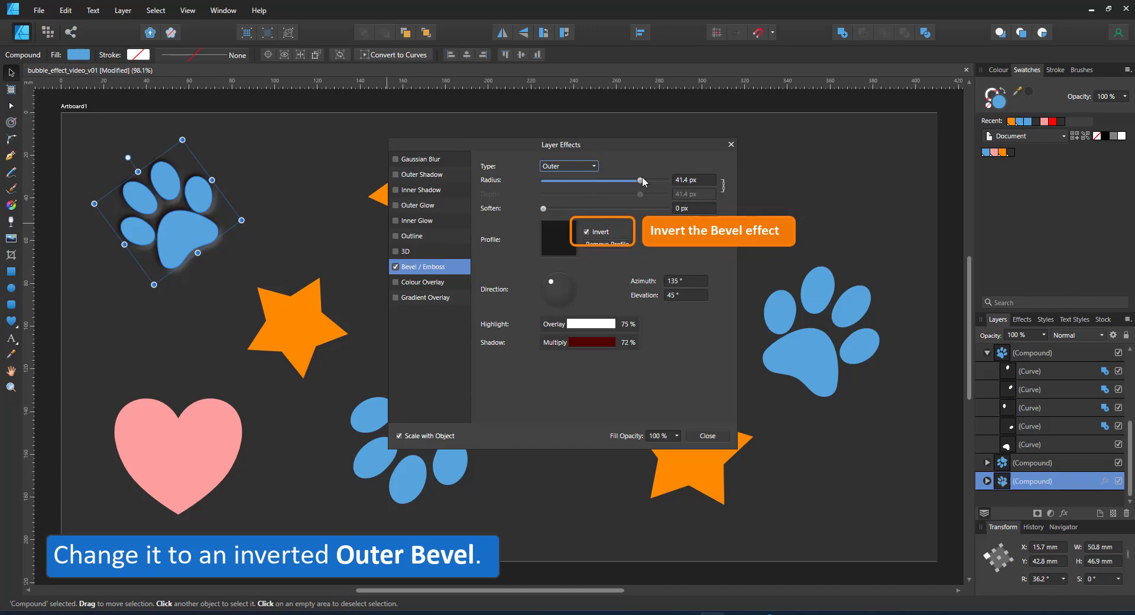
pyautogui.moveTo(642, 179); pyautogui.dragTo(669, 185)
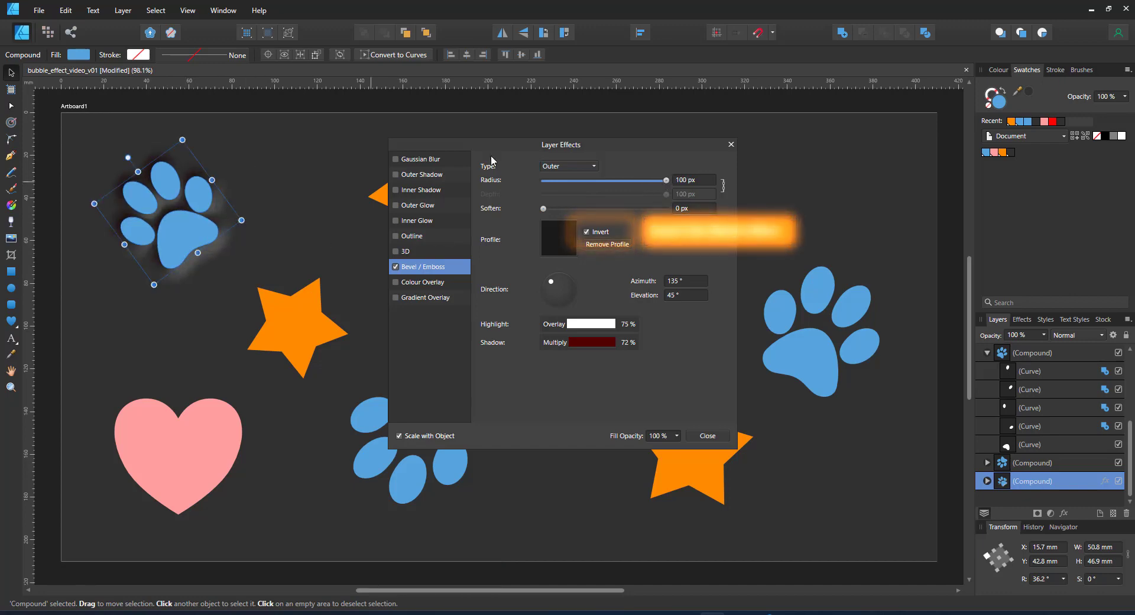
pyautogui.click(697, 182)
pyautogui.write('200')
pyautogui.press('Return')
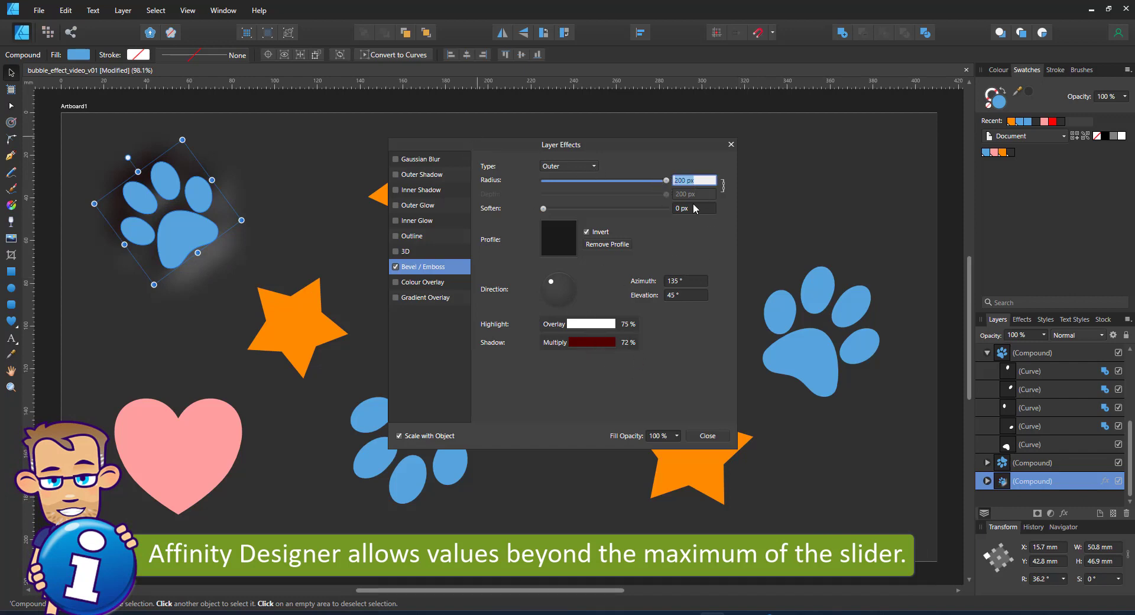
pyautogui.click(591, 343)
pyautogui.click(483, 381)
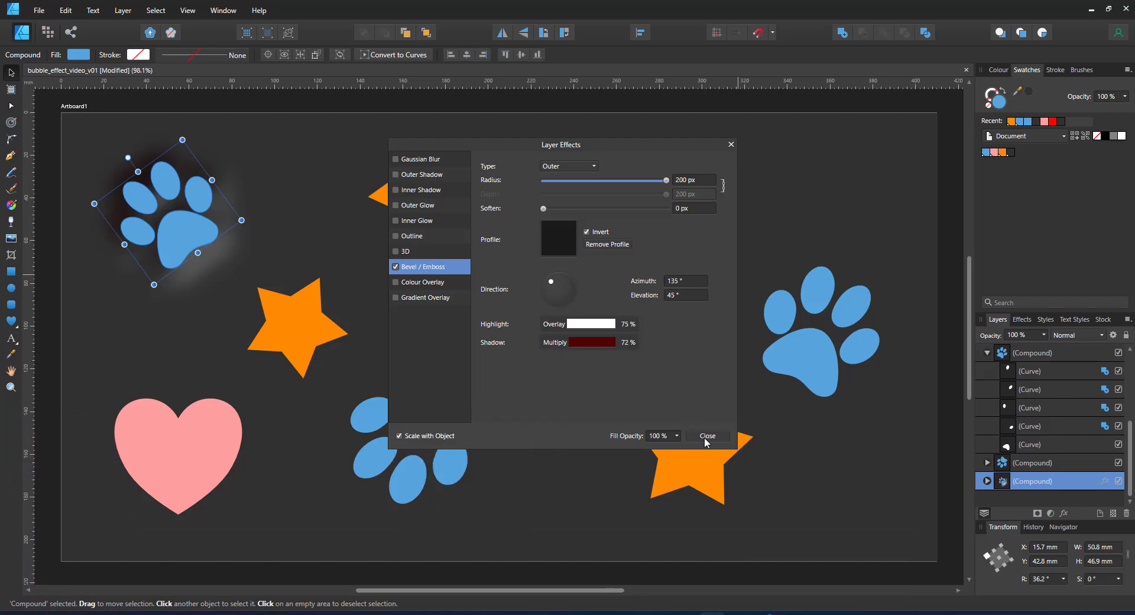
# Step: Enable the 3D effect on the paw with a radius of about 64 px and a light direction of azimuth 130.4° and elevation 49.8°
pyautogui.click(400, 253)
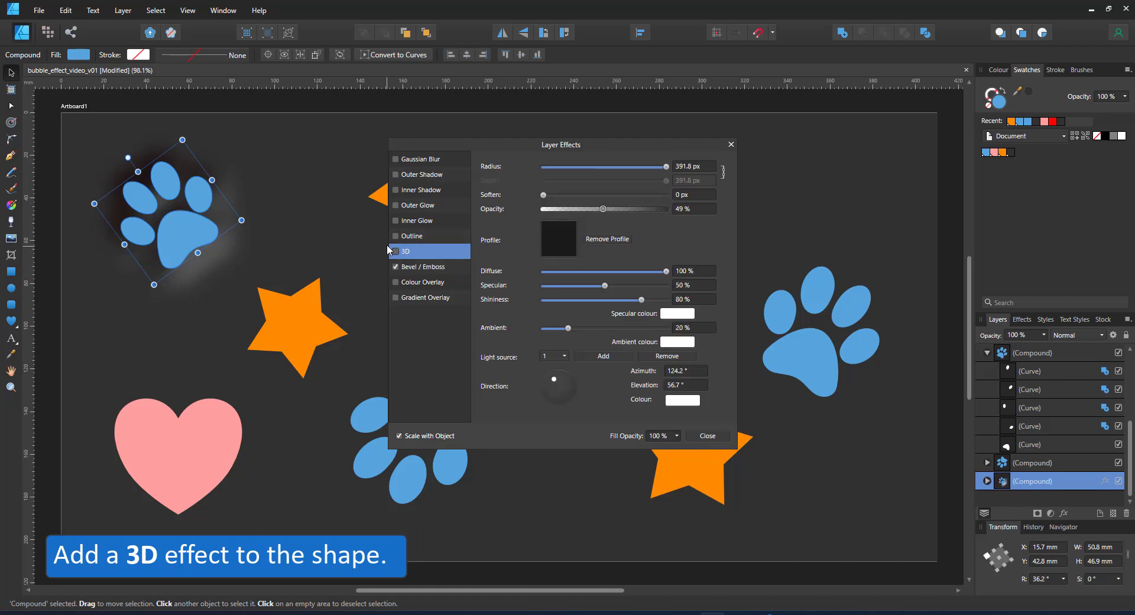
pyautogui.click(396, 251)
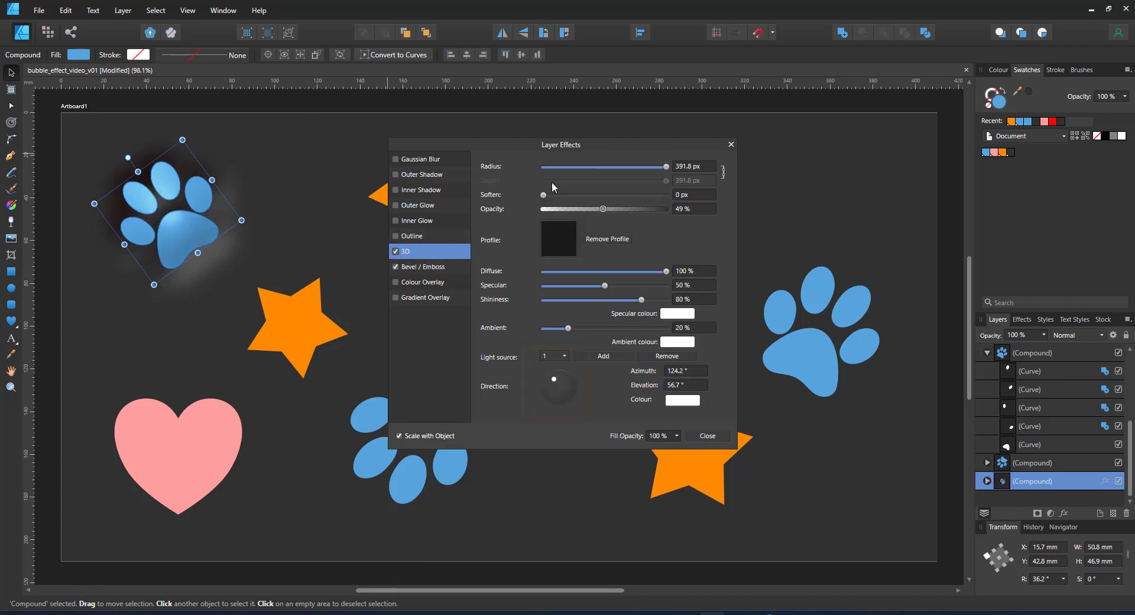
pyautogui.moveTo(667, 167); pyautogui.dragTo(655, 163)
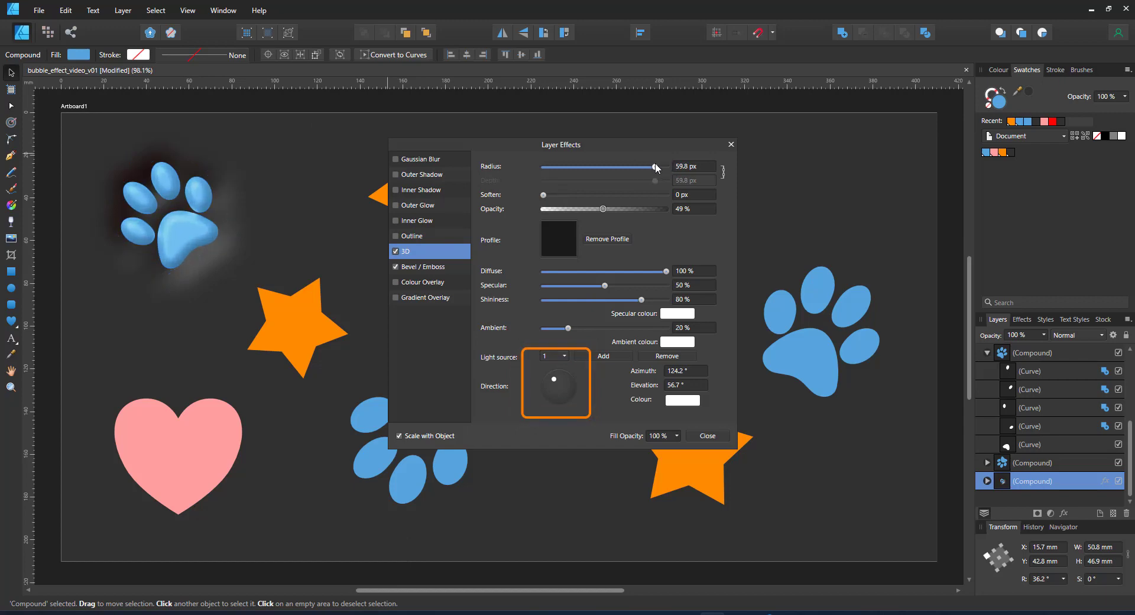
pyautogui.click(439, 270)
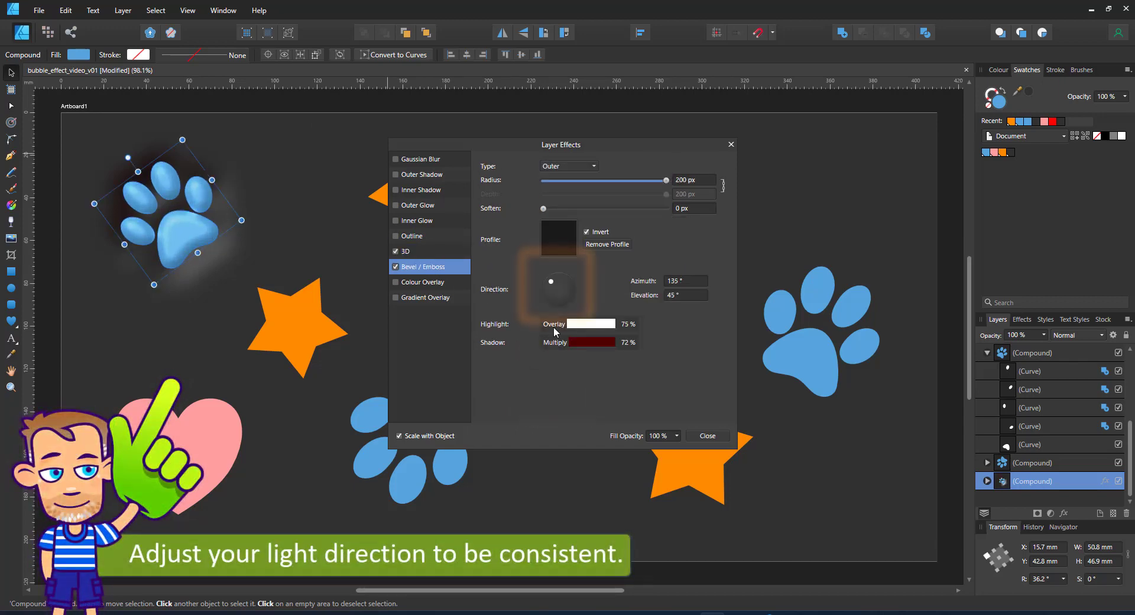
pyautogui.click(452, 255)
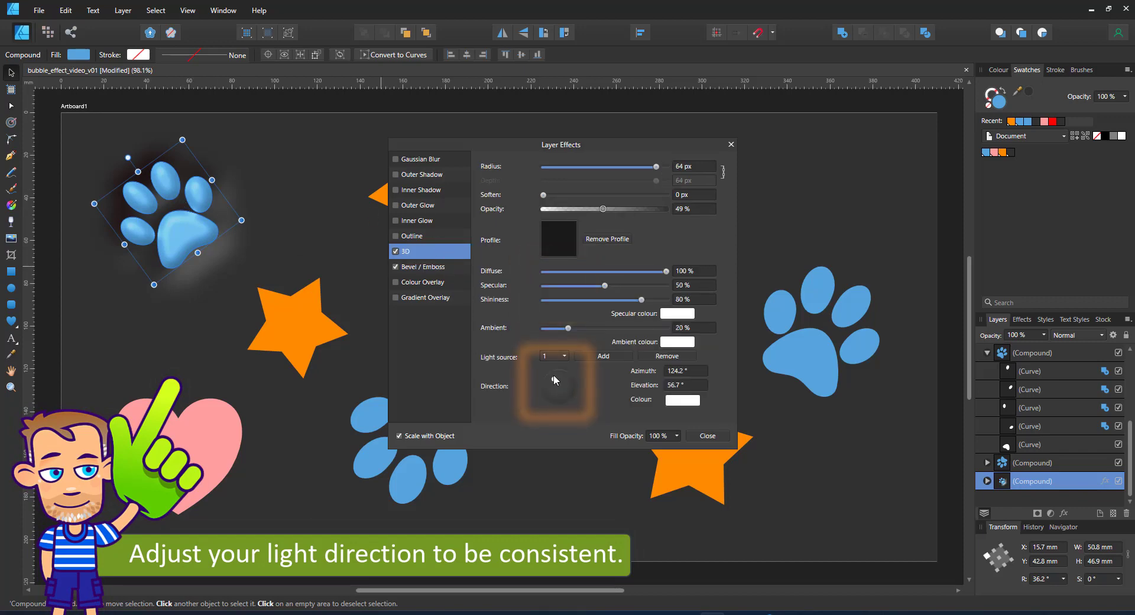
pyautogui.moveTo(553, 374); pyautogui.dragTo(552, 378)
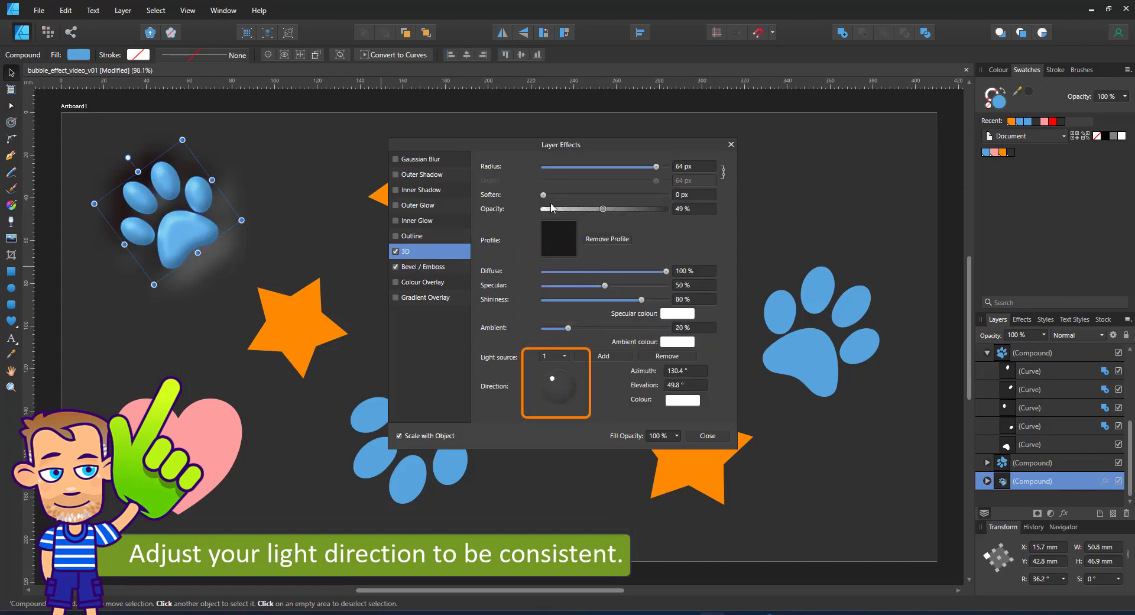
# Step: Soften the paw's 3D effect by about 1.4 px, set its radius to 120 px and close the layer effects
pyautogui.moveTo(543, 194)
pyautogui.mouseDown()
pyautogui.moveTo(588, 201)
pyautogui.moveTo(554, 200)
pyautogui.mouseUp()
pyautogui.moveTo(656, 166); pyautogui.dragTo(687, 165)
pyautogui.click(688, 166)
pyautogui.write('120')
pyautogui.press('Return')
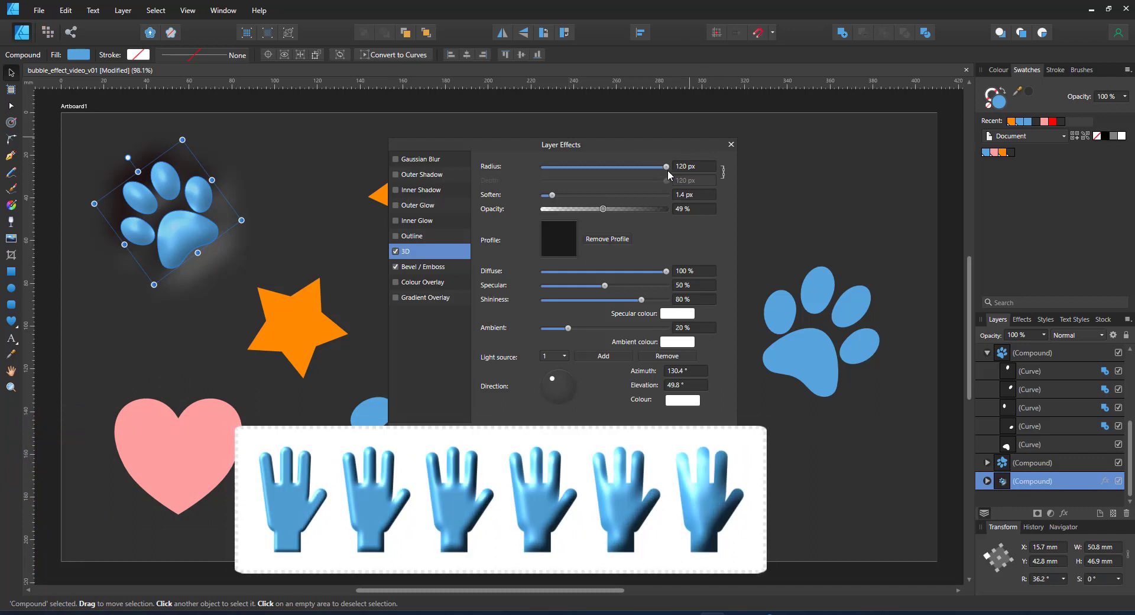
pyautogui.click(663, 166)
pyautogui.click(732, 144)
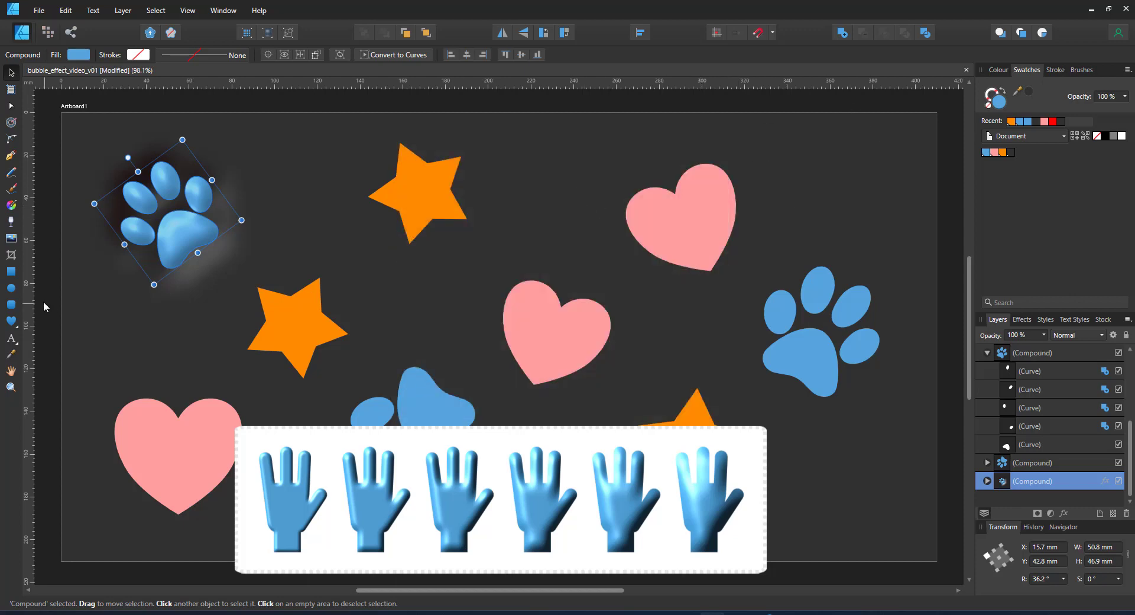
# Step: Copy the inflated paw and paste only its layer effects onto the other eight hearts, stars and paws
pyautogui.click(66, 10)
pyautogui.click(48, 62)
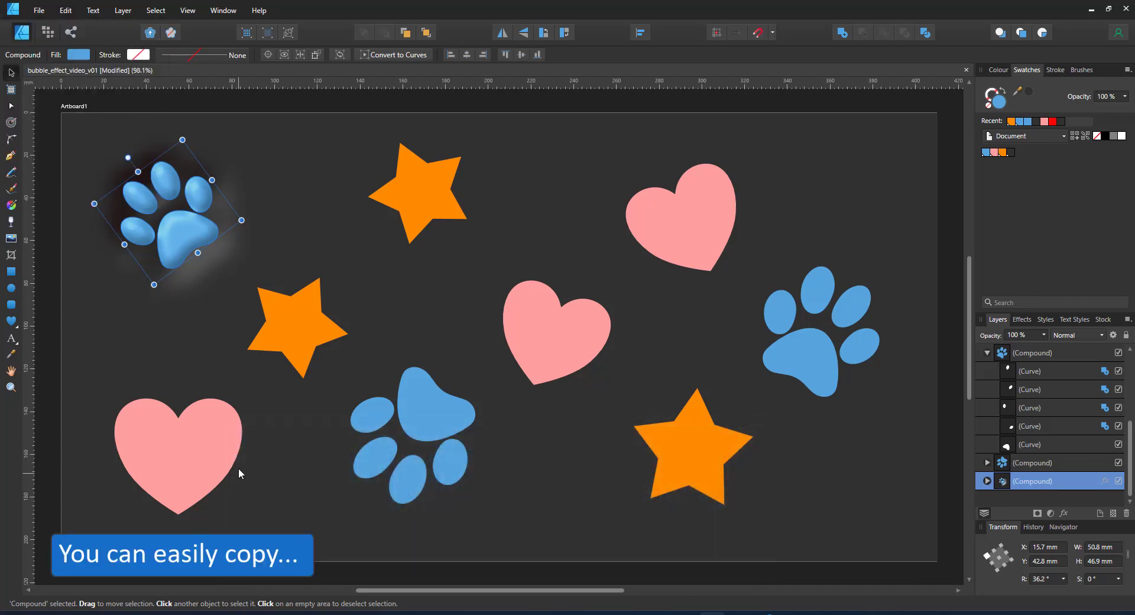
pyautogui.click(218, 421)
pyautogui.keyDown('shift'); pyautogui.click(299, 299); pyautogui.keyUp('shift')
pyautogui.keyDown('shift'); pyautogui.click(413, 207); pyautogui.keyUp('shift')
pyautogui.keyDown('shift'); pyautogui.click(431, 408); pyautogui.keyUp('shift')
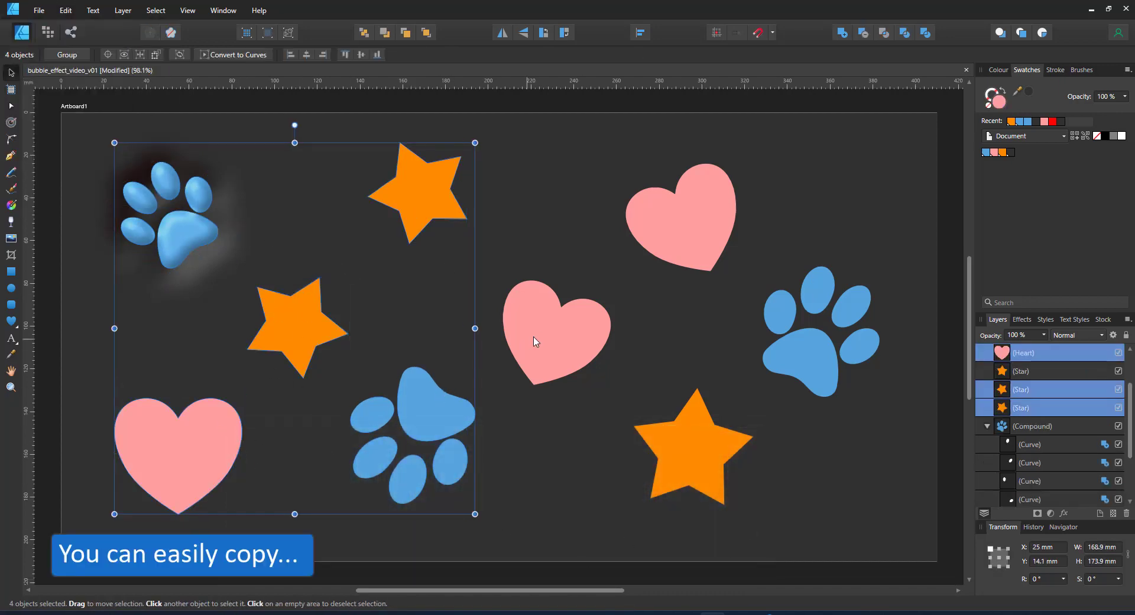
pyautogui.keyDown('shift'); pyautogui.click(534, 341); pyautogui.keyUp('shift')
pyautogui.keyDown('shift'); pyautogui.click(691, 243); pyautogui.keyUp('shift')
pyautogui.keyDown('shift'); pyautogui.click(715, 425); pyautogui.keyUp('shift')
pyautogui.keyDown('shift'); pyautogui.click(804, 379); pyautogui.keyUp('shift')
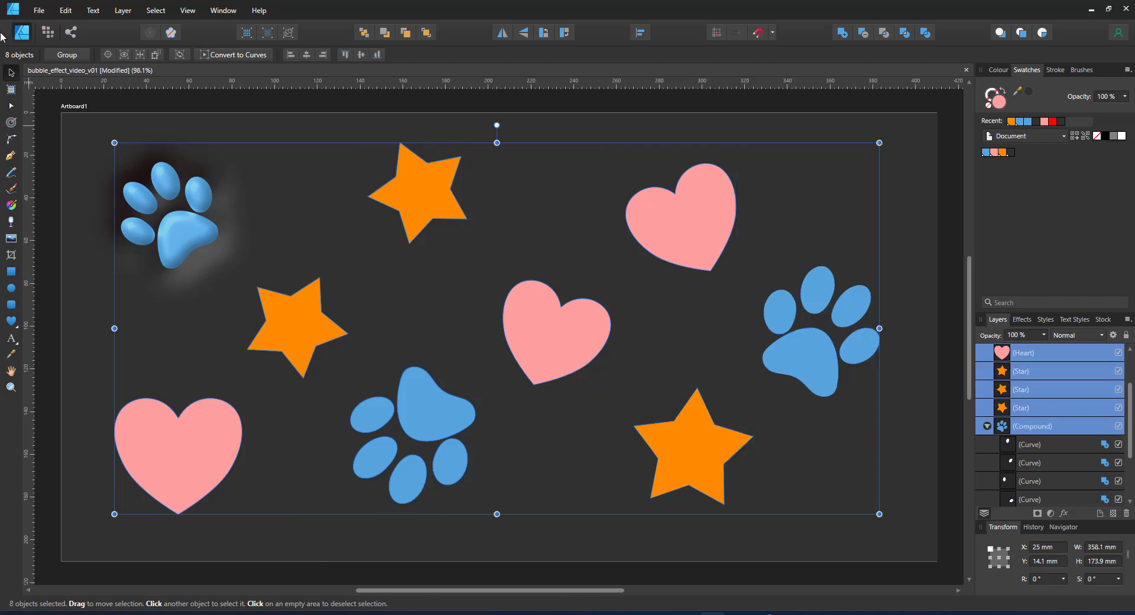
pyautogui.click(65, 10)
pyautogui.click(59, 109)
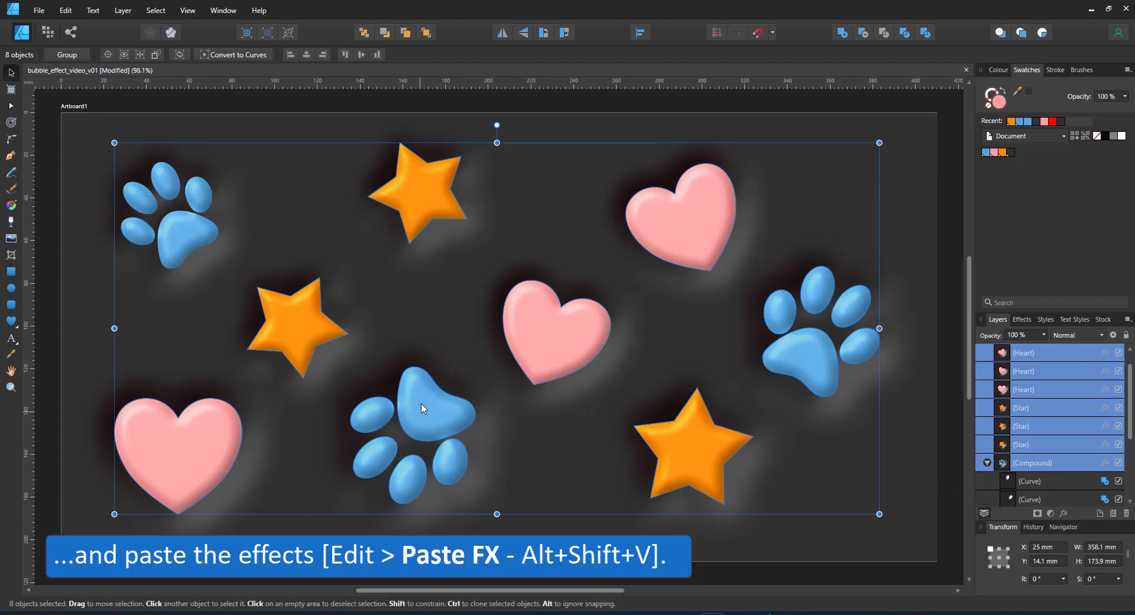
pyautogui.click(563, 121)
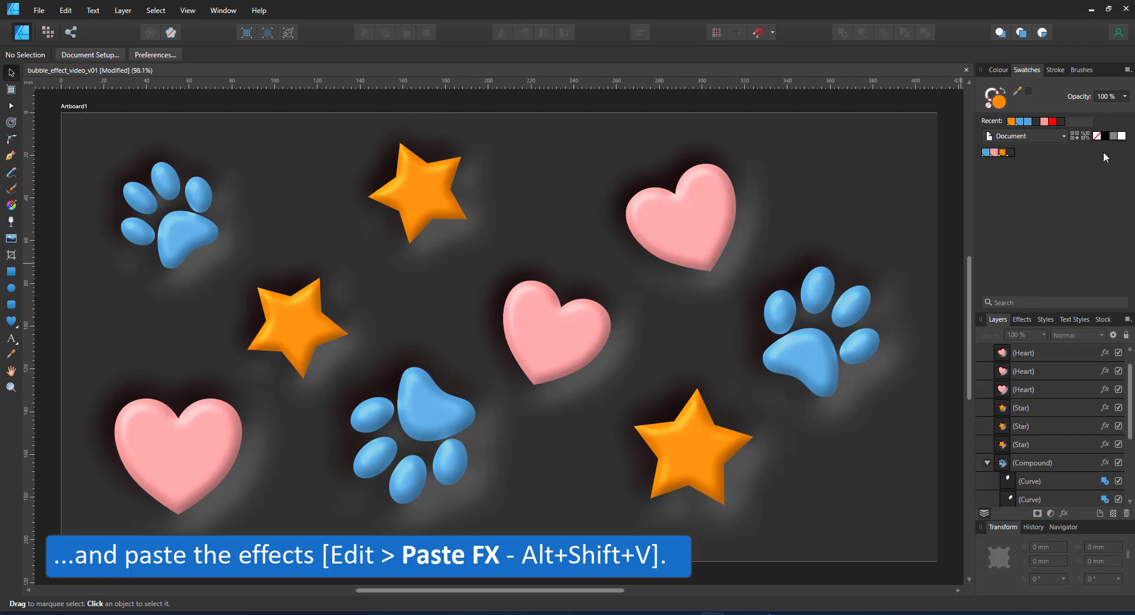
# Step: Change Global Colour 4 to red and the blue global swatch to black, and fill the artboard with the red
pyautogui.click(1012, 152)
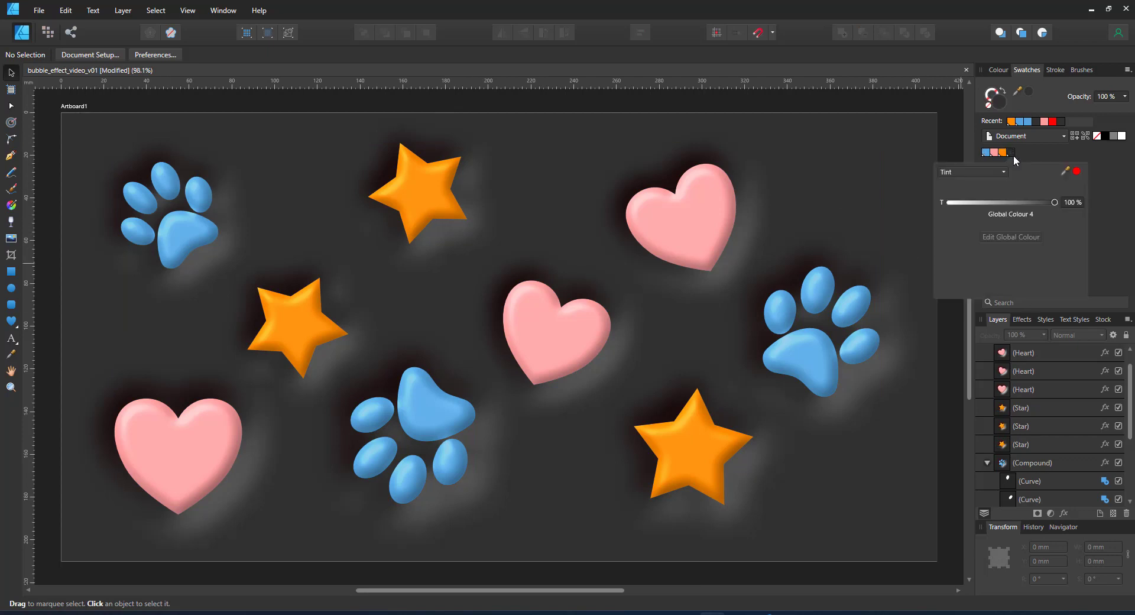
pyautogui.click(975, 172)
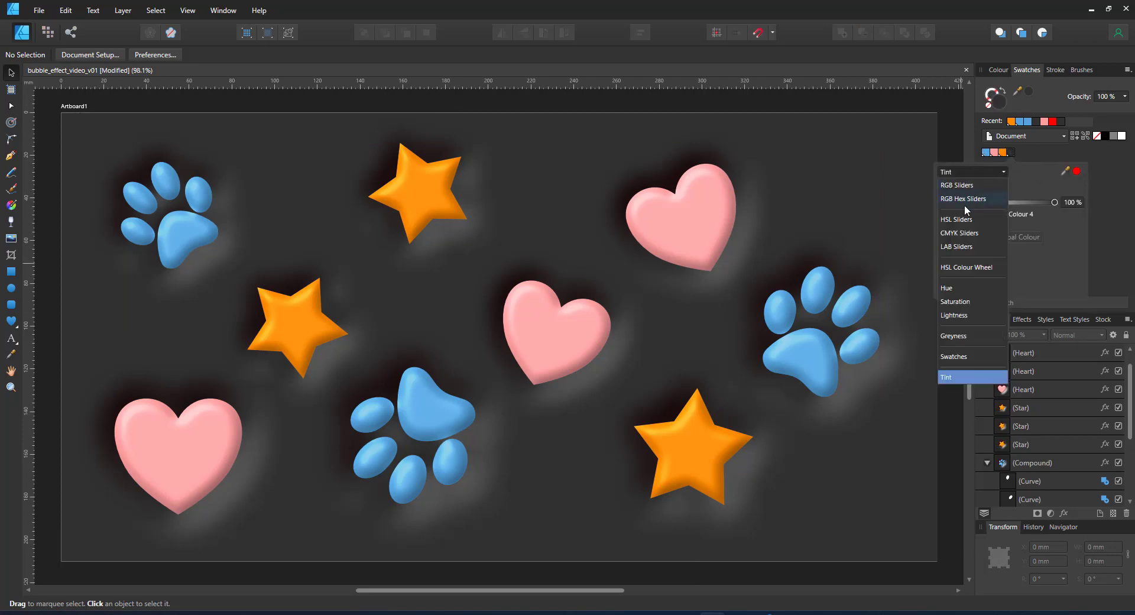
pyautogui.click(968, 221)
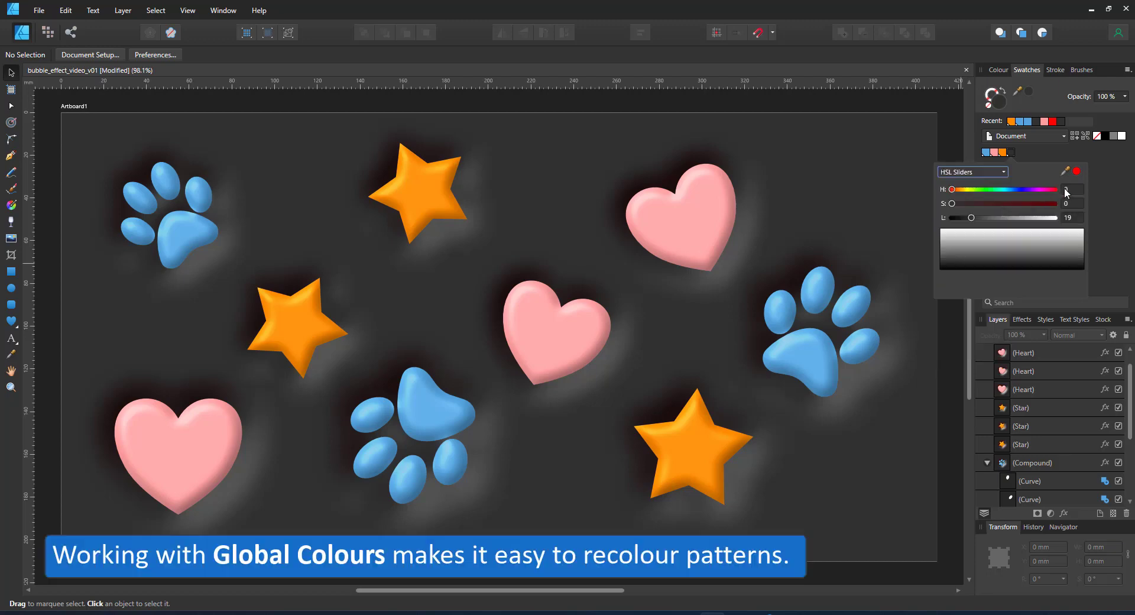
pyautogui.click(888, 151)
pyautogui.click(73, 106)
pyautogui.click(1011, 152)
pyautogui.doubleClick(986, 152)
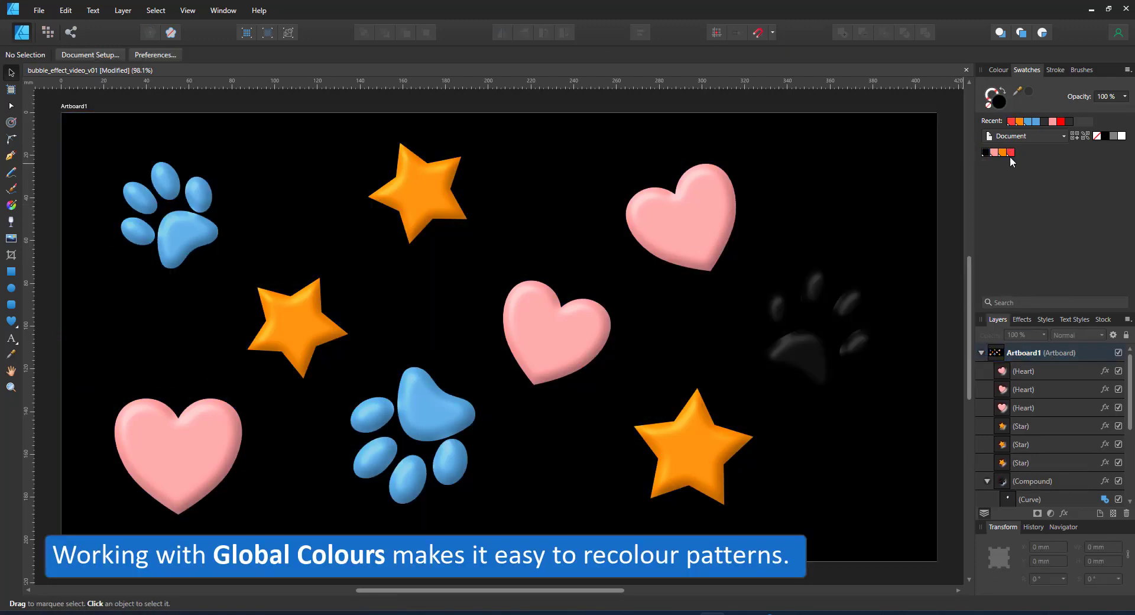
pyautogui.click(1011, 152)
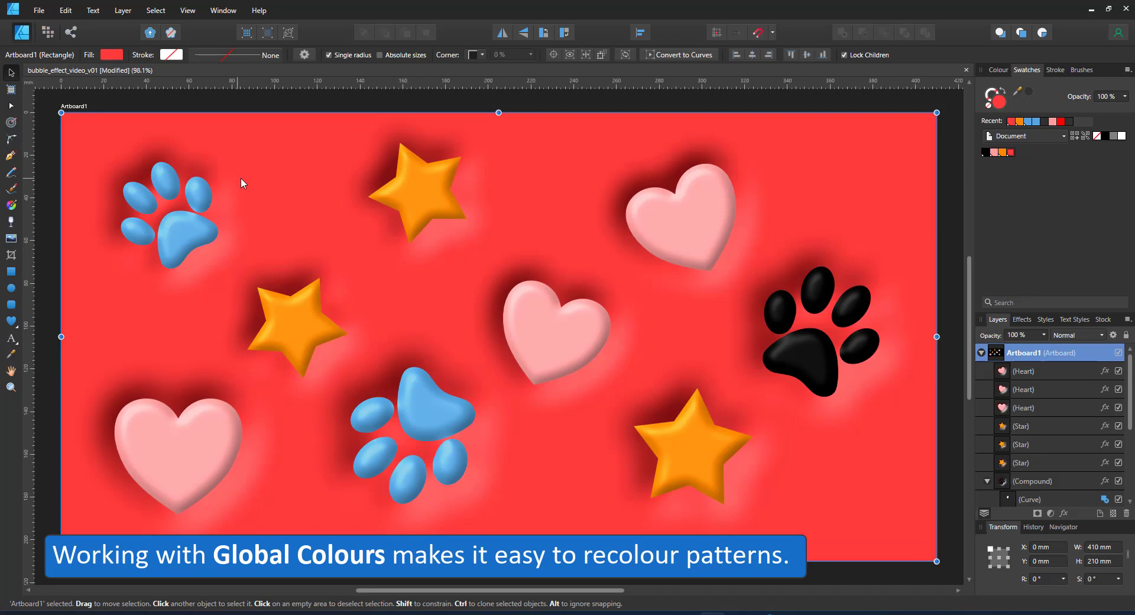
# Step: Fill all three paws with the black global swatch and set that swatch to saturation 0 and lightness 10
pyautogui.click(190, 227)
pyautogui.click(431, 395)
pyautogui.click(796, 358)
pyautogui.doubleClick(986, 152)
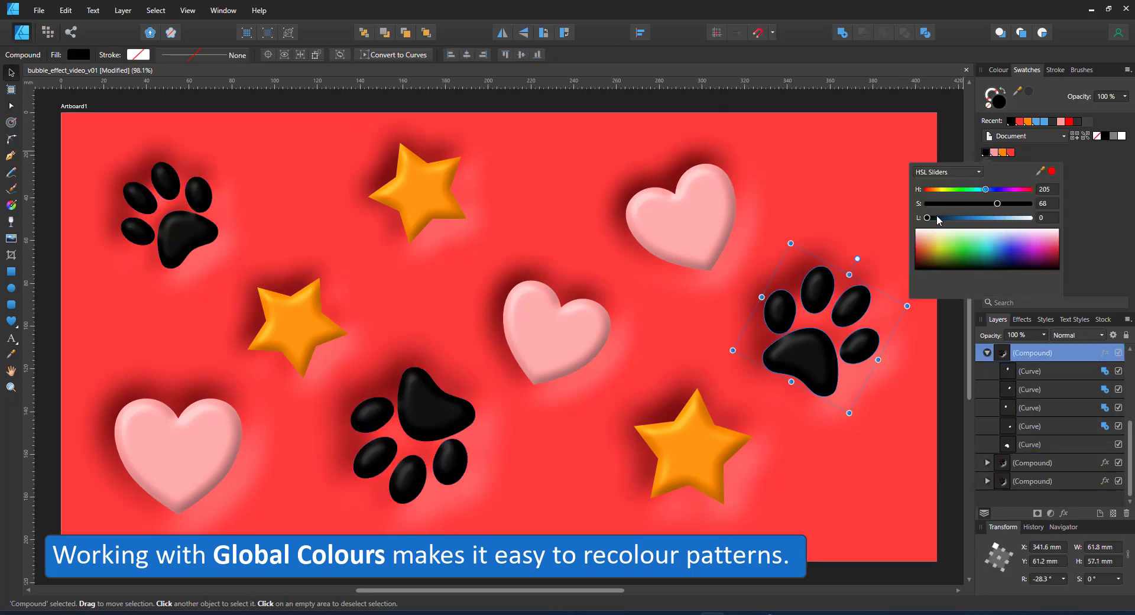
pyautogui.moveTo(937, 218); pyautogui.dragTo(937, 217)
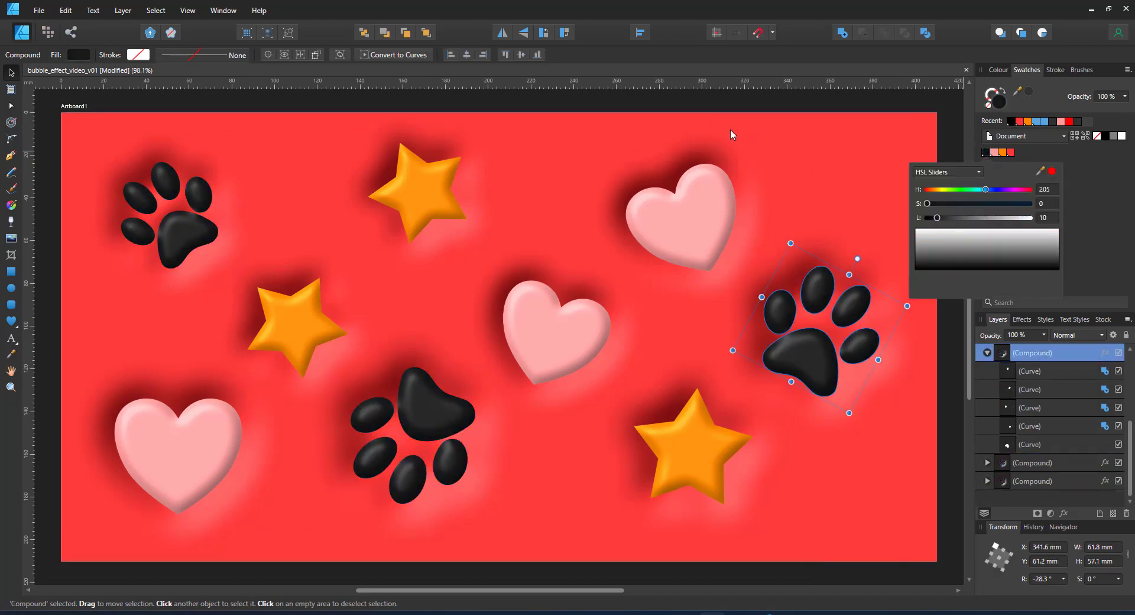
# Step: Darken the pink global swatch to a deep dark red and apply it to the three hearts, undoing the last action
pyautogui.click(691, 213)
pyautogui.doubleClick(993, 153)
pyautogui.click(956, 217)
pyautogui.click(553, 331)
pyautogui.keyDown('shift'); pyautogui.click(184, 435); pyautogui.keyUp('shift')
pyautogui.click(994, 152)
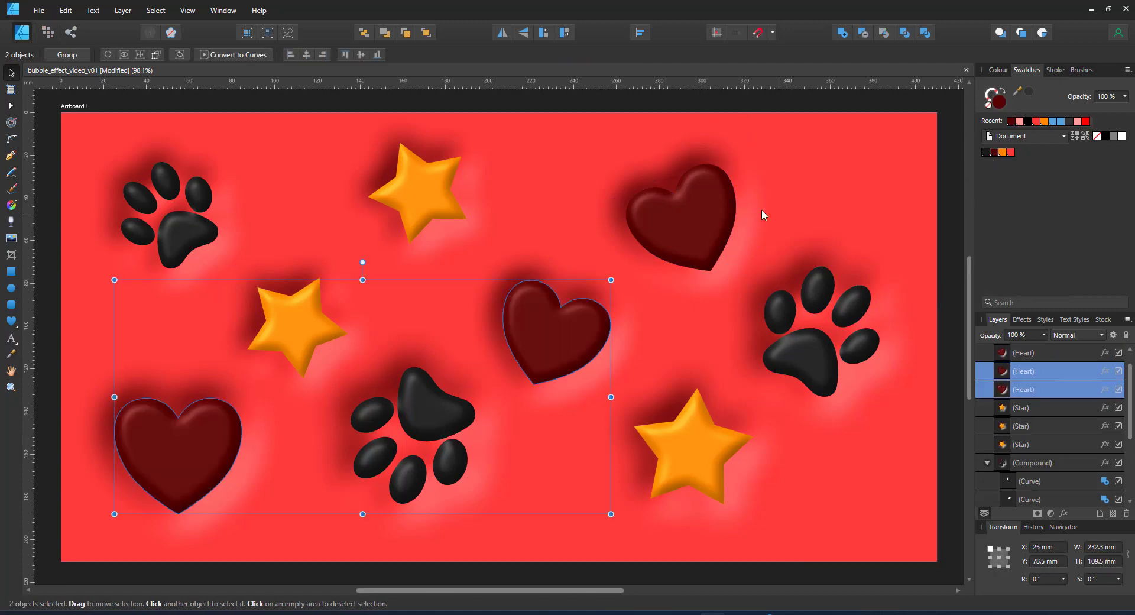
pyautogui.keyDown('shift'); pyautogui.click(710, 202); pyautogui.keyUp('shift')
pyautogui.click(995, 153)
pyautogui.hotkey('ctrl', 'z')
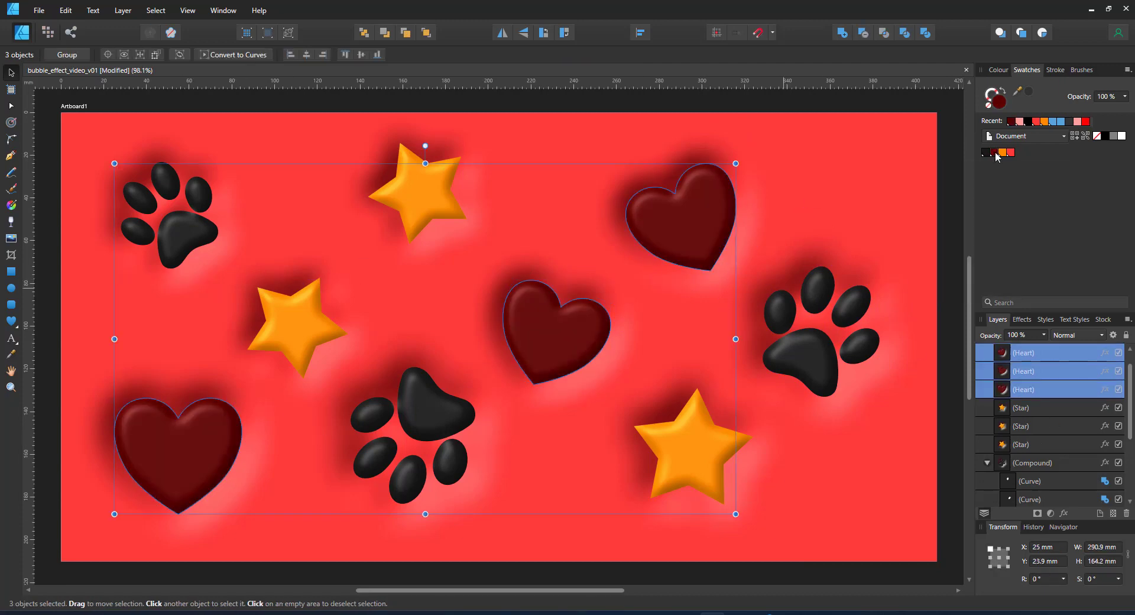
# Step: Lighten the very dark red global swatch used by the three hearts to a brighter deep red
pyautogui.doubleClick(994, 152)
pyautogui.moveTo(956, 218); pyautogui.dragTo(964, 217)
# Step: Set the 3D effect radius of the upper-right heart to 150 px
pyautogui.click(1088, 355)
pyautogui.click(1104, 354)
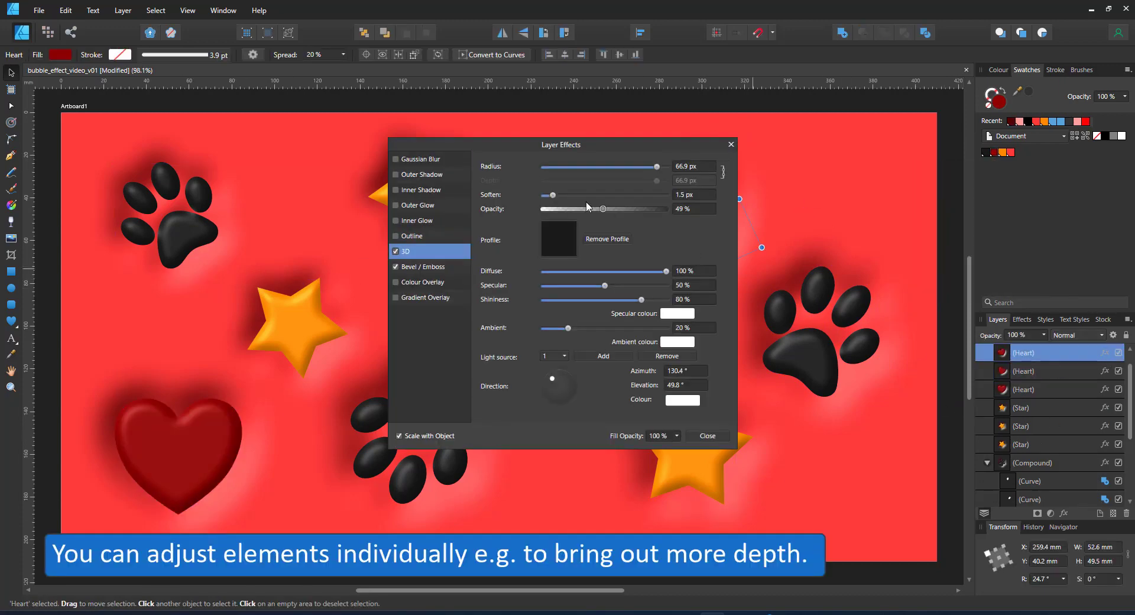
pyautogui.moveTo(631, 150); pyautogui.dragTo(544, 242)
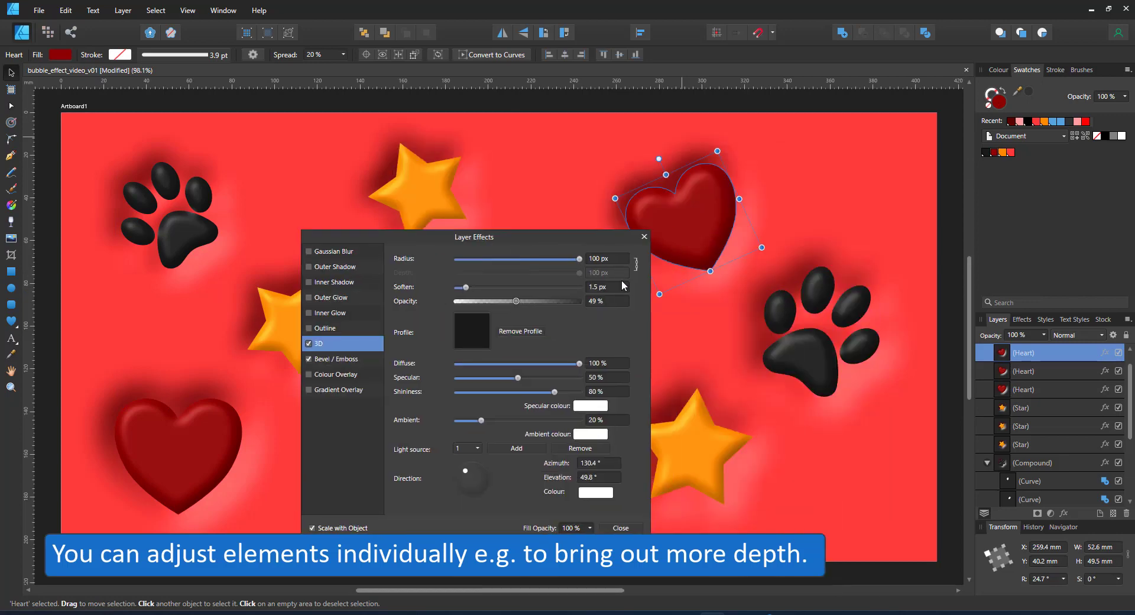
pyautogui.write('150')
pyautogui.press('Return')
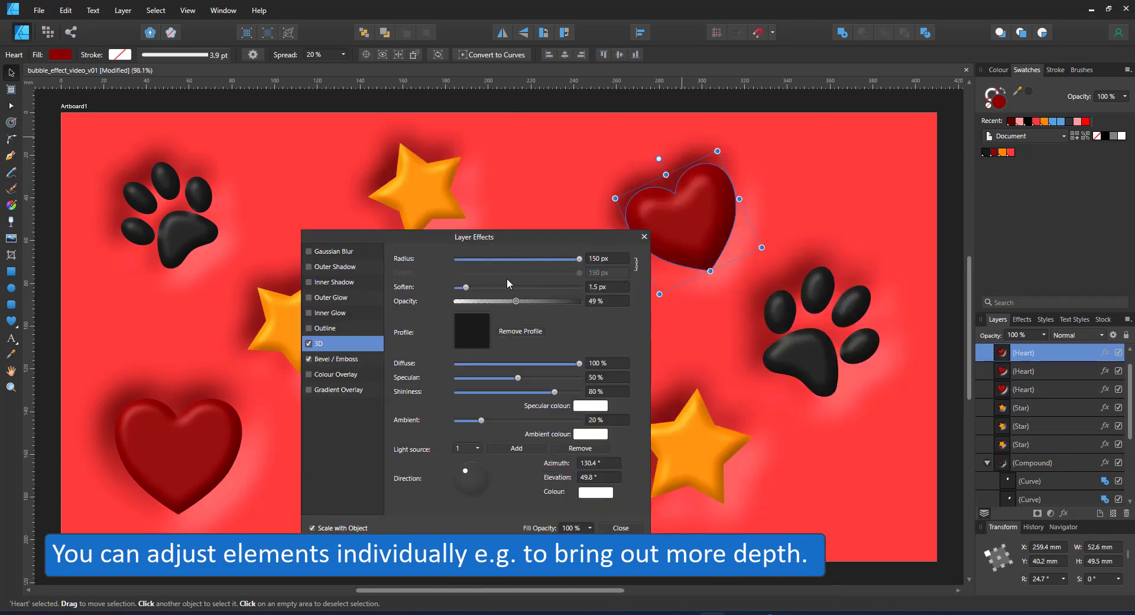
# Step: Set the 3D effect radius of the lower-left and middle hearts to 150 px
pyautogui.click(199, 430)
pyautogui.click(595, 259)
pyautogui.write('150')
pyautogui.press('Return')
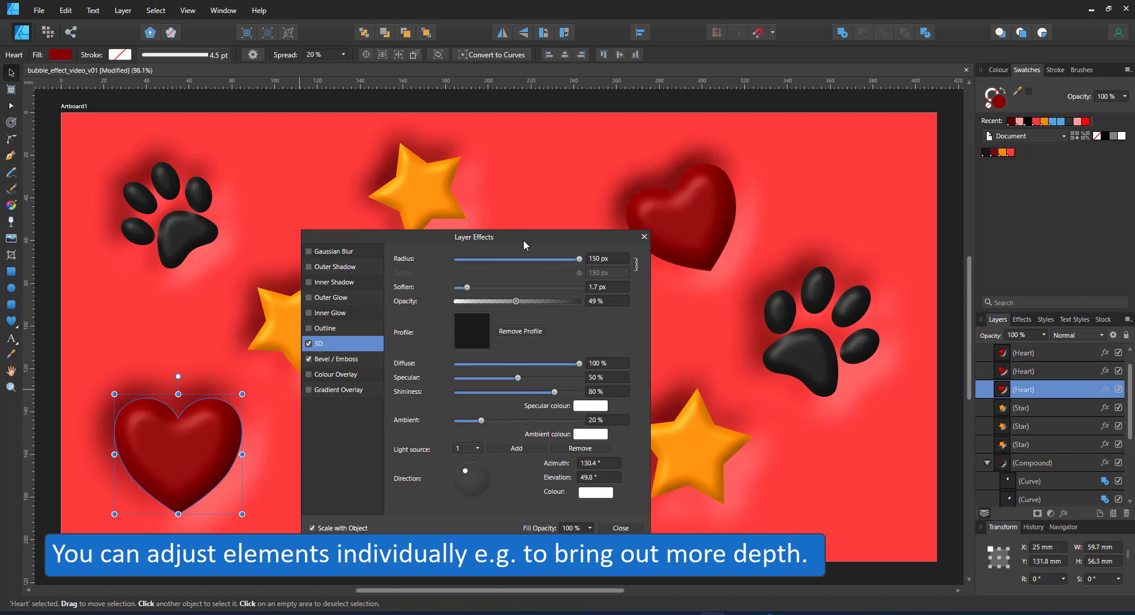
pyautogui.moveTo(524, 240); pyautogui.dragTo(851, 192)
pyautogui.click(556, 331)
pyautogui.click(930, 210)
pyautogui.write('150')
pyautogui.press('Return')
# Step: Raise the 3D effect radius of all three stars to 100 px
pyautogui.click(281, 333)
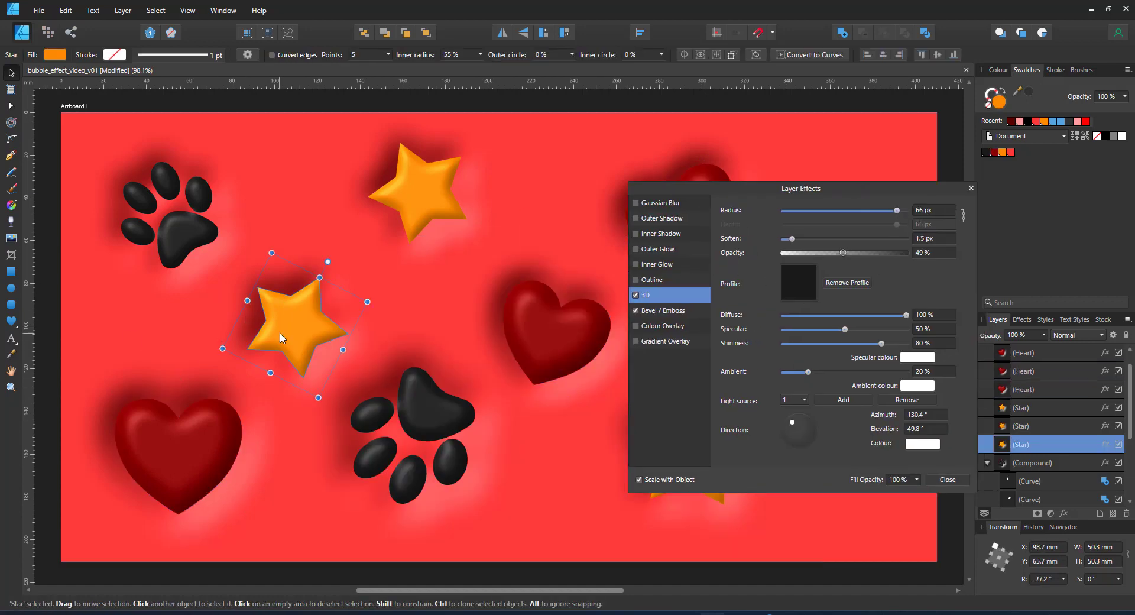
pyautogui.moveTo(898, 215); pyautogui.dragTo(908, 210)
pyautogui.click(446, 192)
pyautogui.moveTo(802, 191); pyautogui.dragTo(452, 254)
pyautogui.click(674, 434)
pyautogui.moveTo(549, 273); pyautogui.dragTo(870, 153)
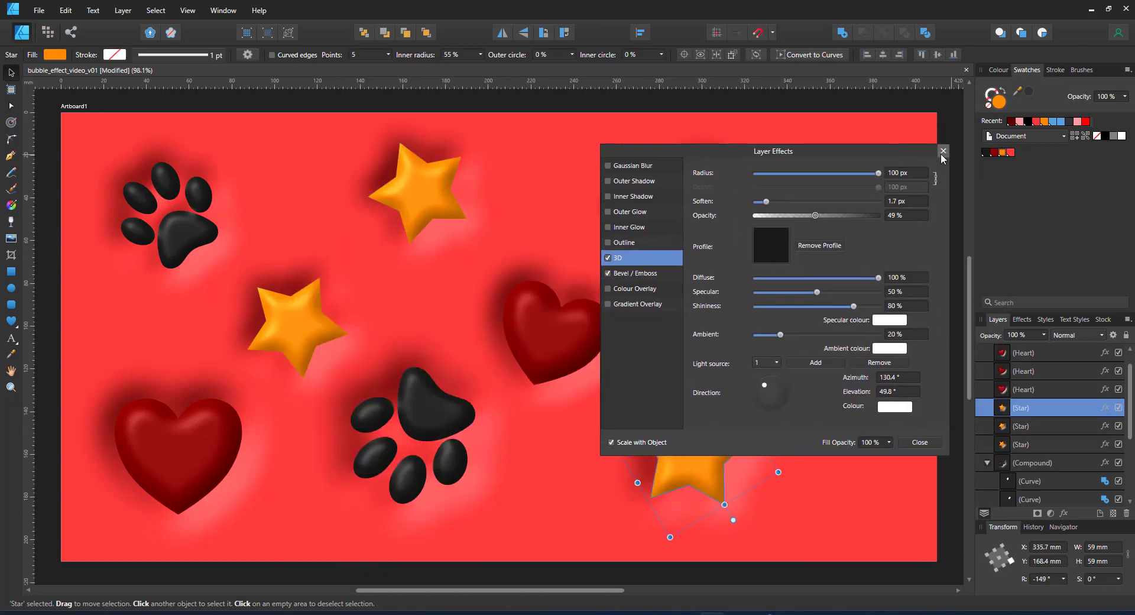
pyautogui.click(943, 151)
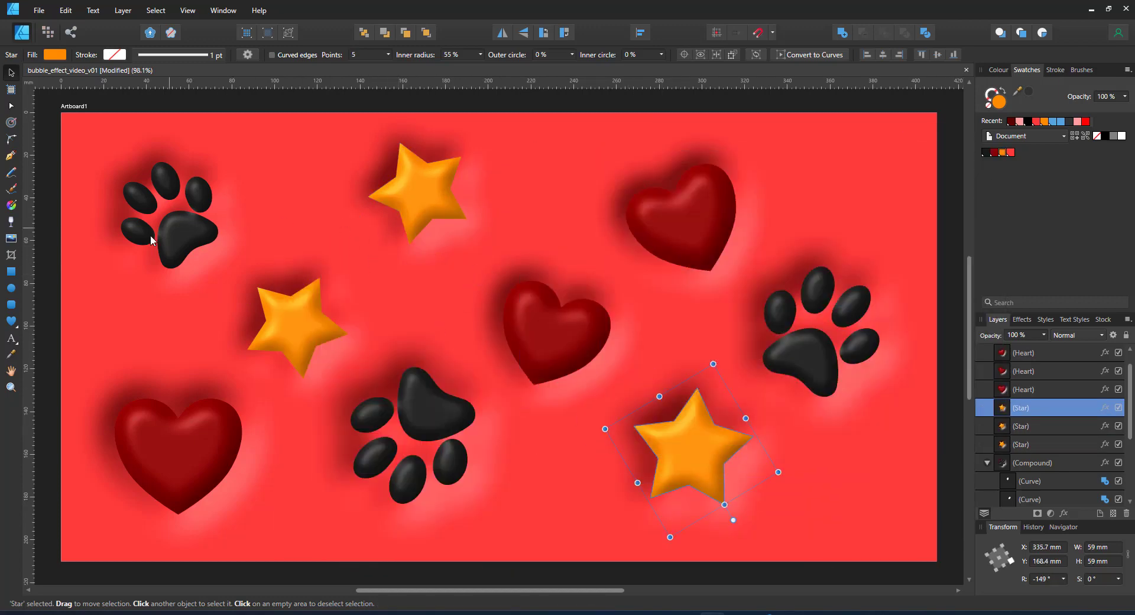
# Step: Draw an ellipse about 25.5 × 11.3 mm between the upper-left paw and the upper star, and fill it white
pyautogui.click(10, 288)
pyautogui.moveTo(262, 223); pyautogui.dragTo(316, 247)
pyautogui.click(1123, 136)
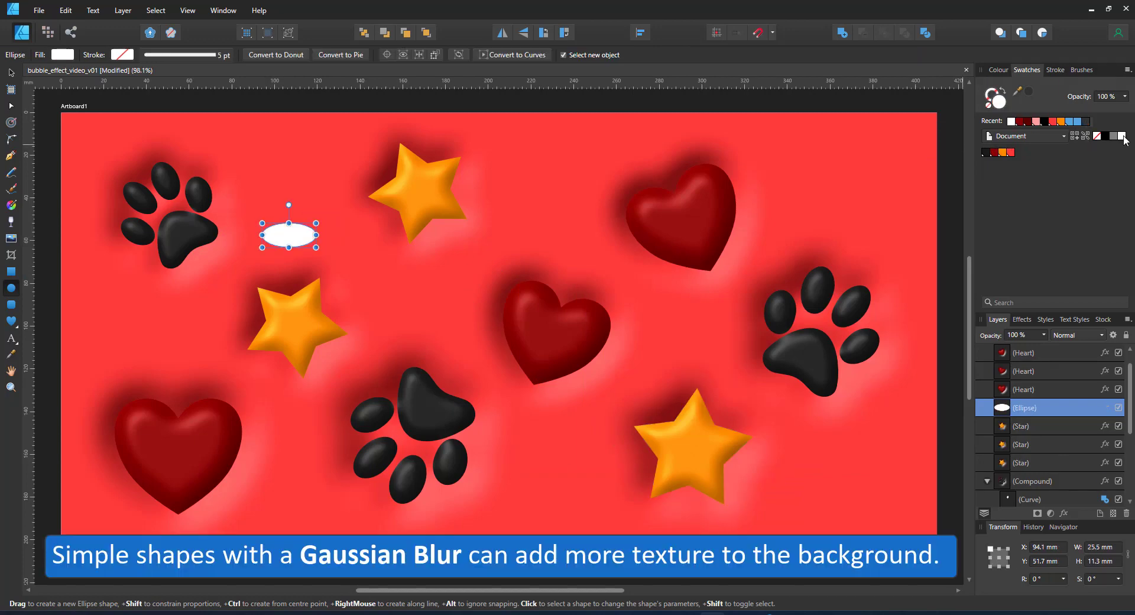
# Step: Soften the white ellipse with a Gaussian Blur layer effect and set its blend mode to Overlay
pyautogui.click(1064, 514)
pyautogui.moveTo(767, 177); pyautogui.dragTo(845, 177)
pyautogui.click(944, 150)
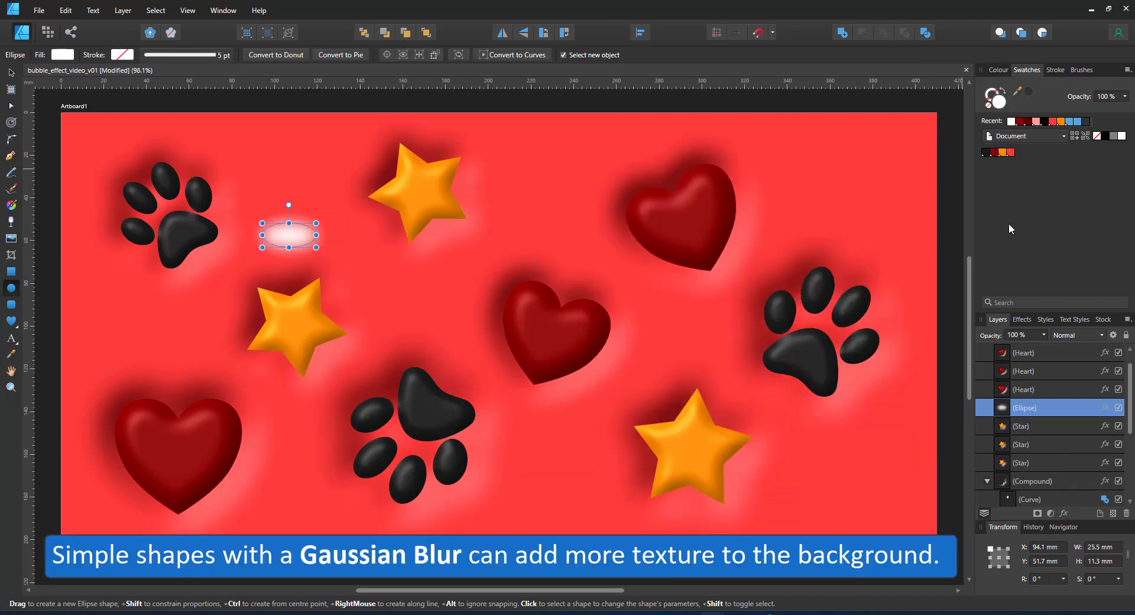
pyautogui.click(1077, 334)
pyautogui.click(1057, 507)
# Step: Convert the blurred ellipse to curves and reshape it into a wider crescent about 35.7 × 13.1 mm
pyautogui.hotkey('ctrl', 'Return')
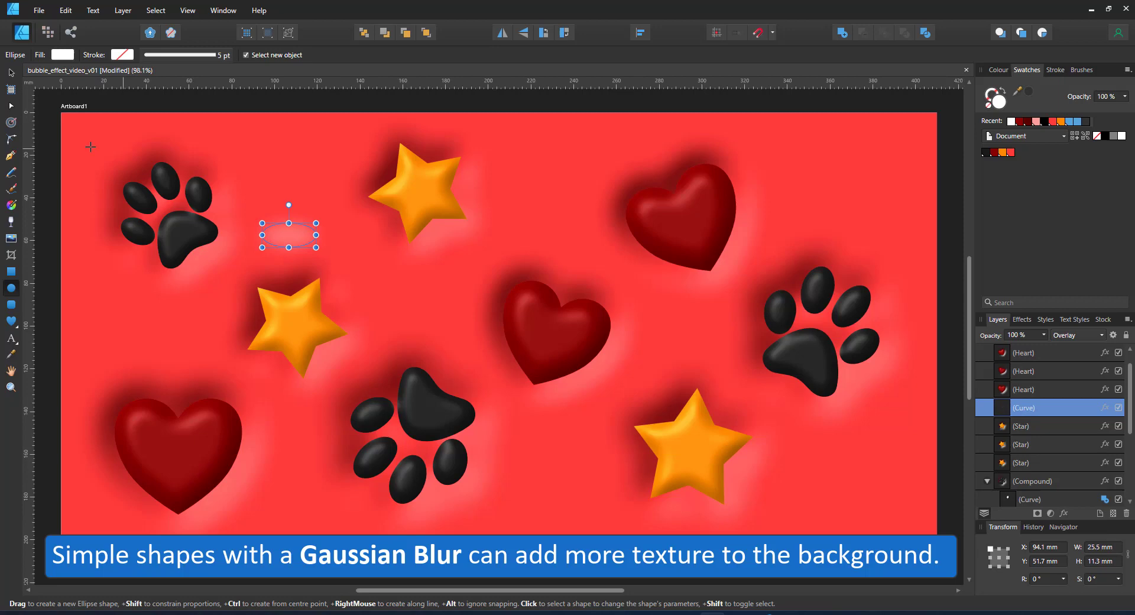
pyautogui.moveTo(313, 271); pyautogui.dragTo(312, 272)
pyautogui.moveTo(288, 247); pyautogui.dragTo(338, 246)
# Step: Place four copies of the blurred crescent in empty background areas, flipping some vertically and rotating the lower ones
pyautogui.press('v')
pyautogui.moveTo(321, 247); pyautogui.dragTo(610, 389)
pyautogui.click(523, 32)
pyautogui.click(523, 33)
pyautogui.moveTo(579, 433); pyautogui.dragTo(770, 535)
pyautogui.click(577, 433)
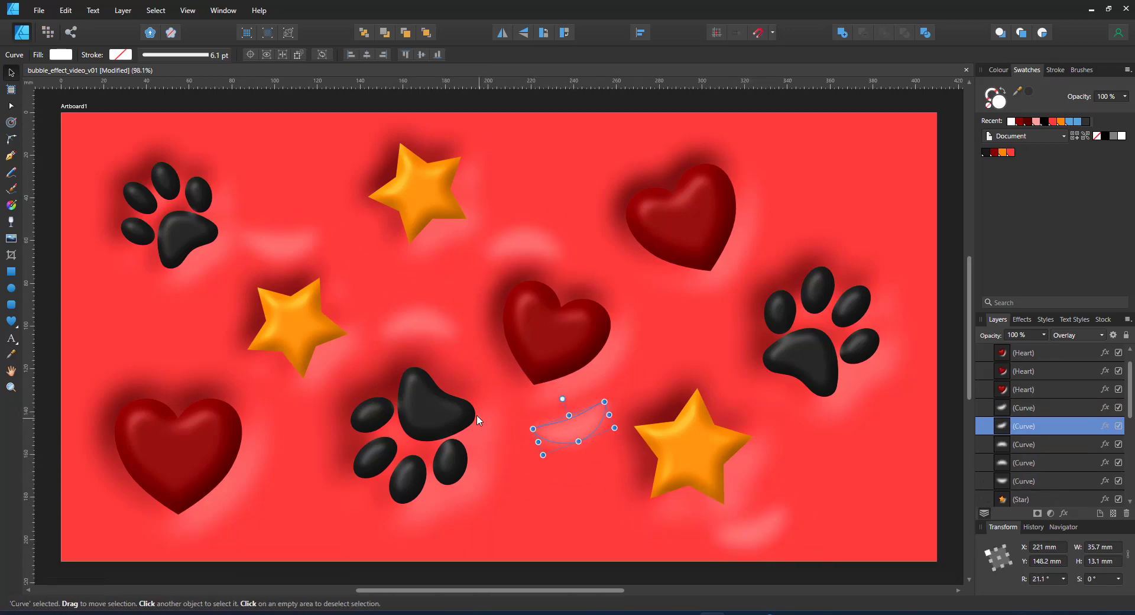
# Step: Set the opacity of the five blurred crescents to 50%
pyautogui.press('5')
pyautogui.click(752, 528)
pyautogui.press('5')
pyautogui.click(406, 334)
pyautogui.click(521, 248)
pyautogui.click(290, 249)
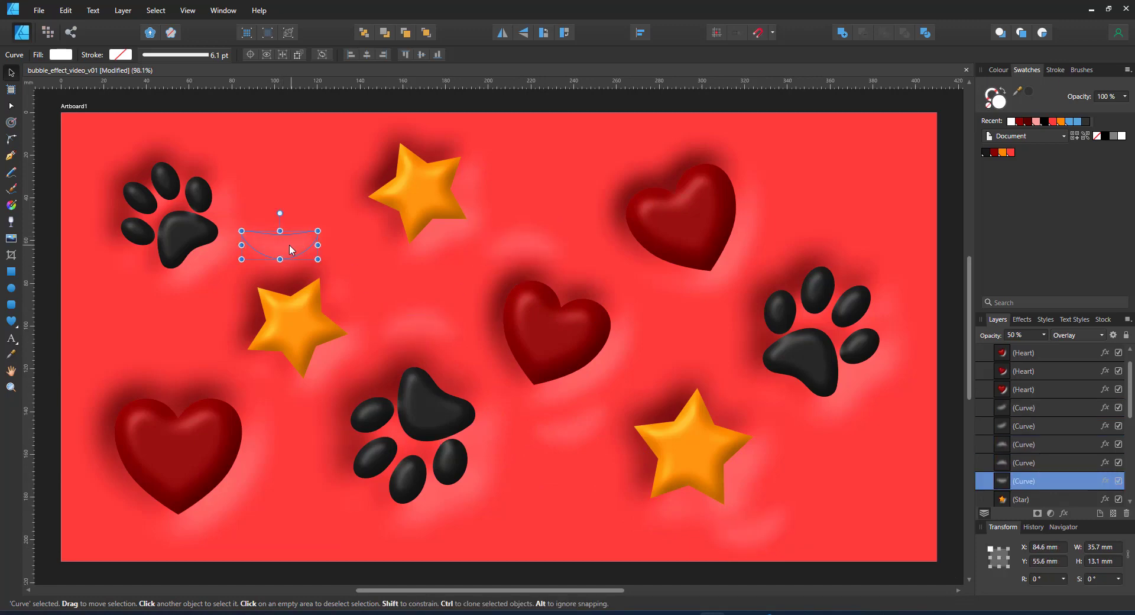
# Step: Place another copy of the crescent above the right-hand paw and flip it vertically
pyautogui.moveTo(289, 250); pyautogui.dragTo(820, 225)
pyautogui.click(524, 32)
pyautogui.click(941, 356)
# Step: Set the Bevel / Emboss shadow opacity of the three hearts to 60%
pyautogui.click(1024, 352)
pyautogui.keyDown('shift'); pyautogui.click(1024, 389); pyautogui.keyUp('shift')
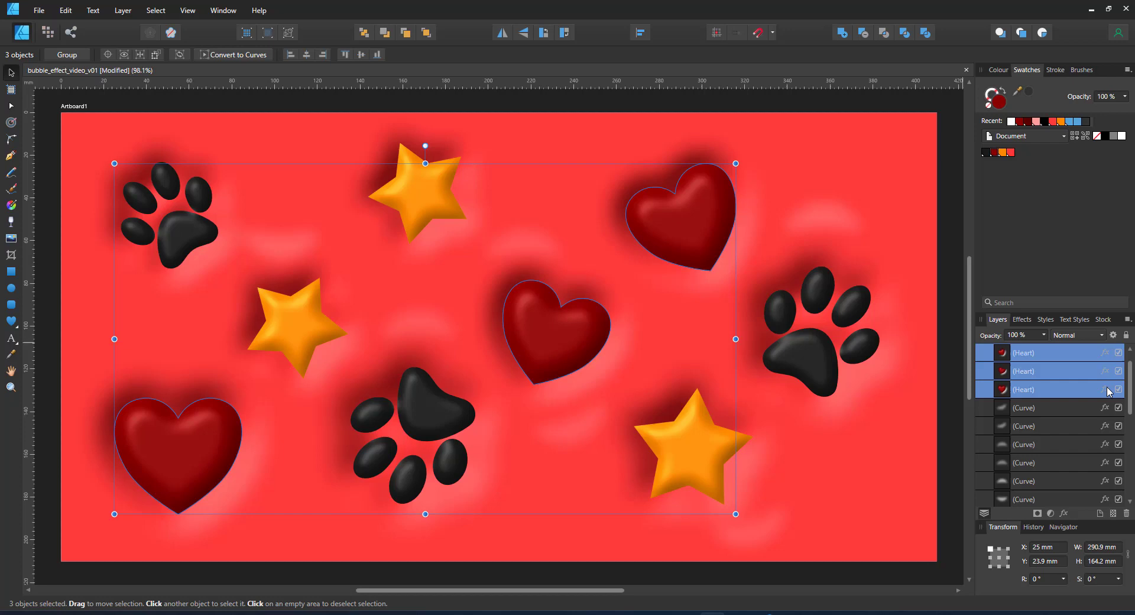
pyautogui.click(1064, 513)
pyautogui.click(637, 273)
pyautogui.click(805, 348)
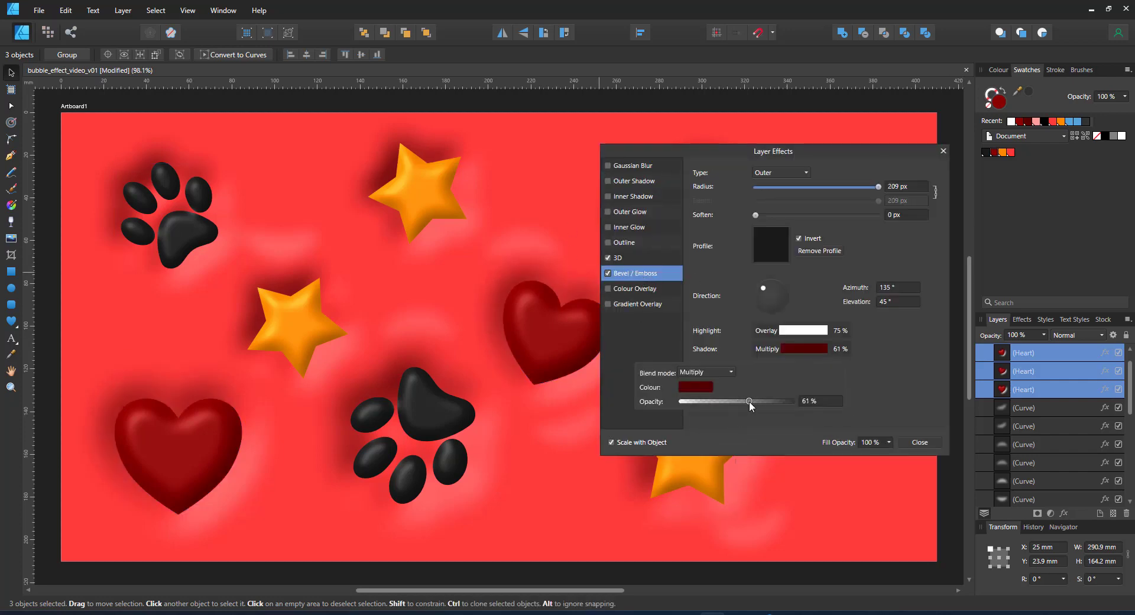
pyautogui.click(920, 451)
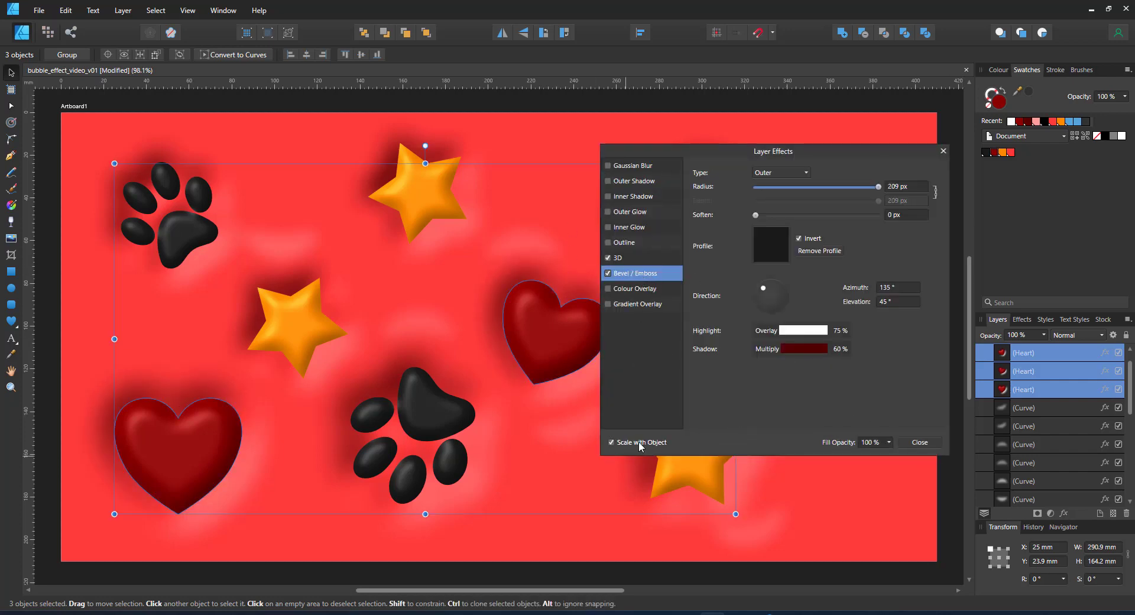
pyautogui.click(920, 442)
pyautogui.click(917, 485)
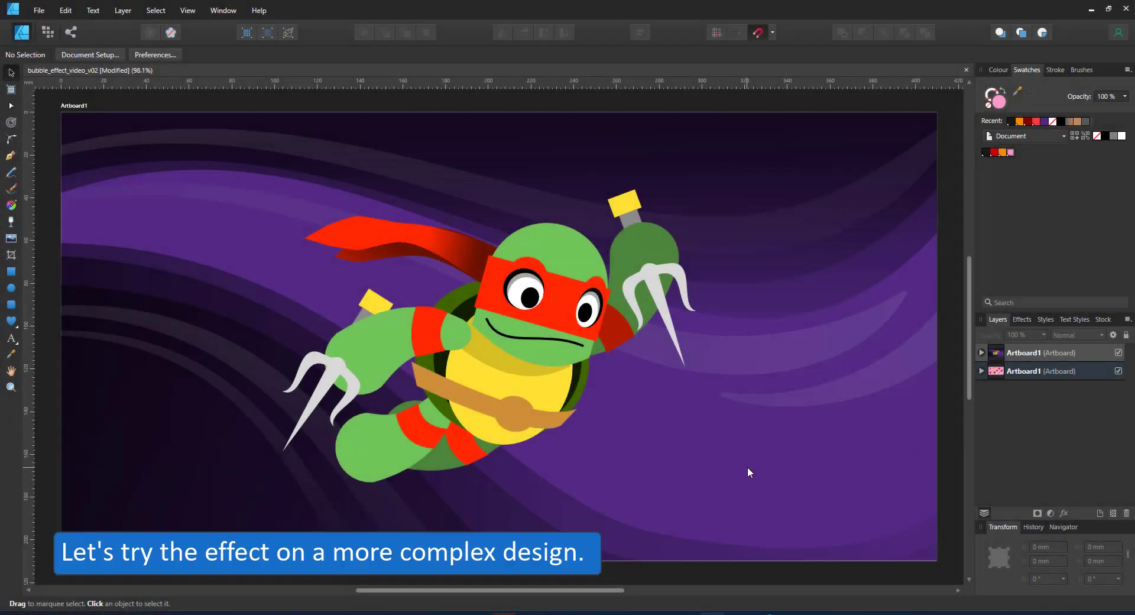
# Step: Lock and hide the pink pattern artboard, and expand the turtle artboard's layers
pyautogui.click(1062, 376)
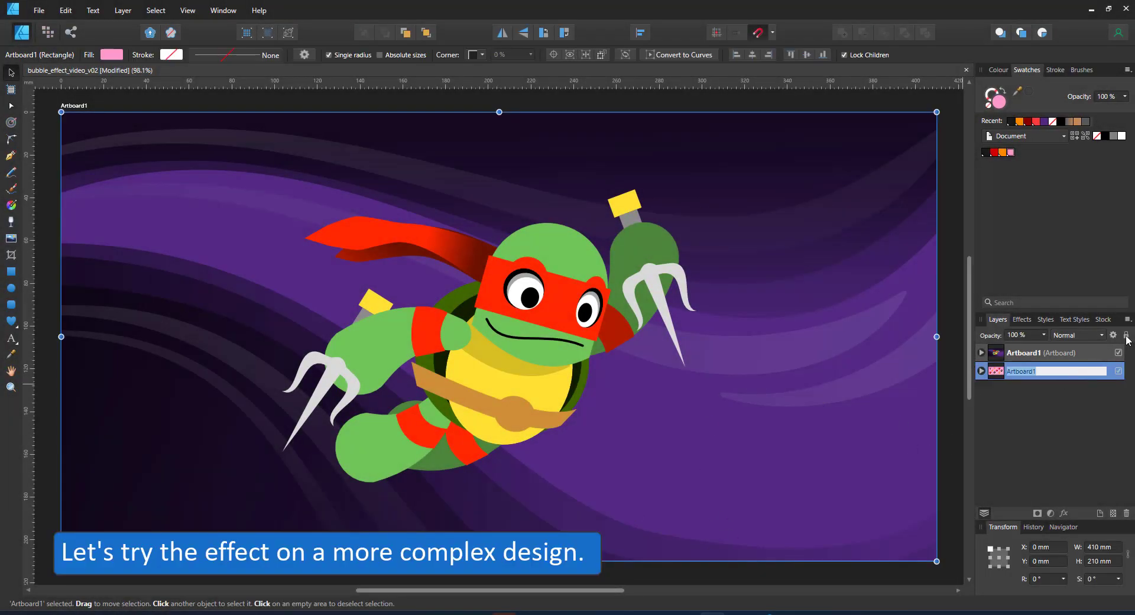
pyautogui.click(981, 372)
pyautogui.click(981, 371)
pyautogui.click(996, 353)
pyautogui.click(982, 352)
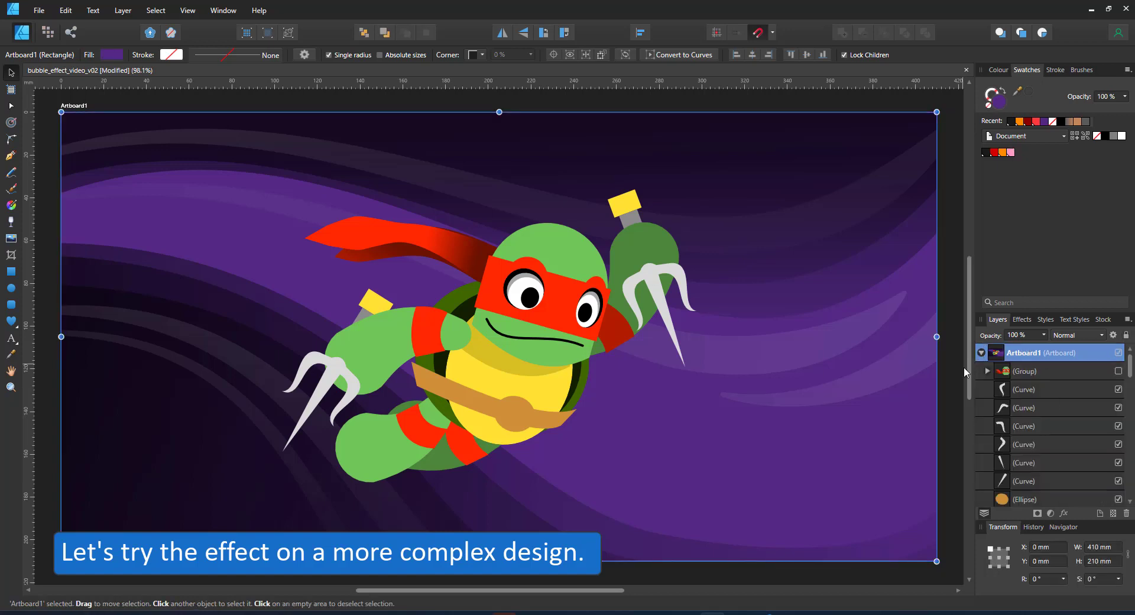
# Step: Group all visible turtle shapes together, leaving out the bg group and the hidden group
pyautogui.click(1006, 390)
pyautogui.scroll(-3, 1020, 467)
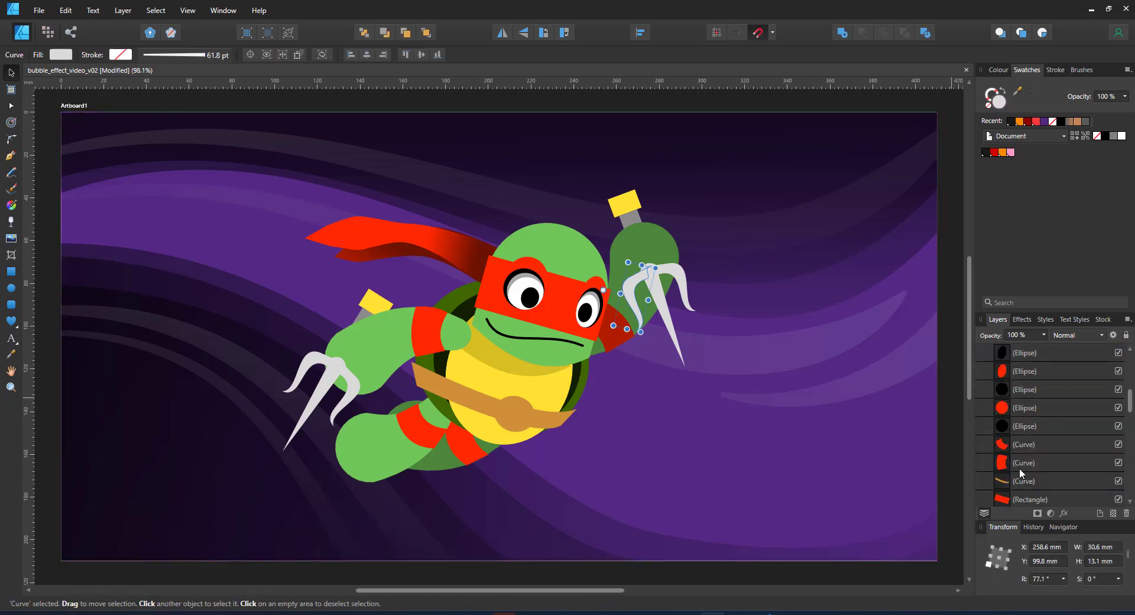
pyautogui.scroll(-5, 1019, 467)
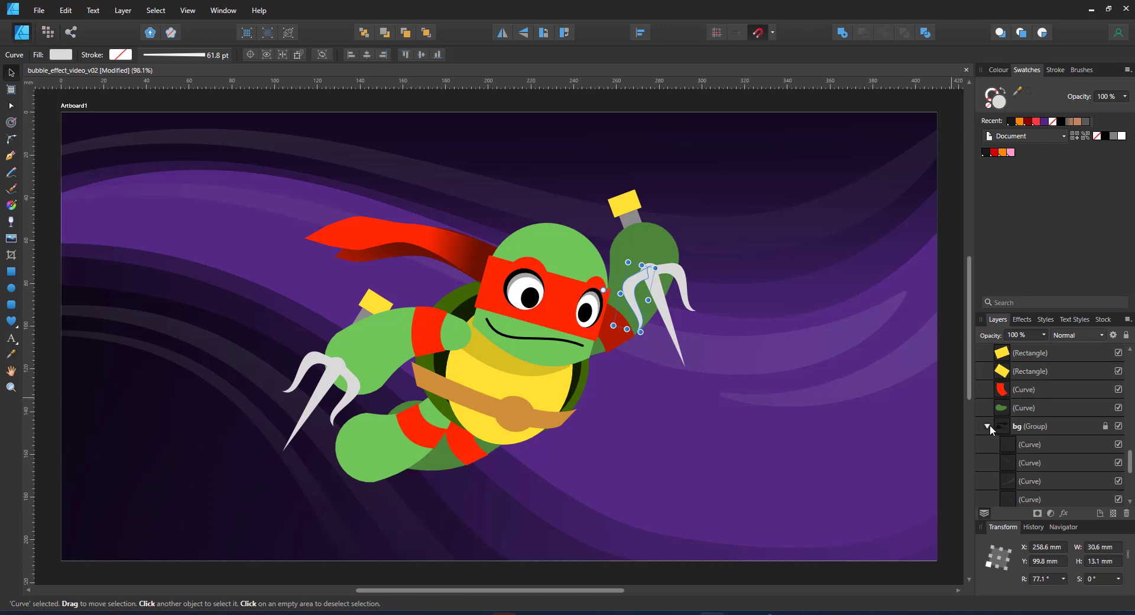
pyautogui.click(988, 426)
pyautogui.click(1020, 445)
pyautogui.scroll(8, 1019, 445)
pyautogui.keyDown('shift'); pyautogui.click(1027, 377); pyautogui.keyUp('shift')
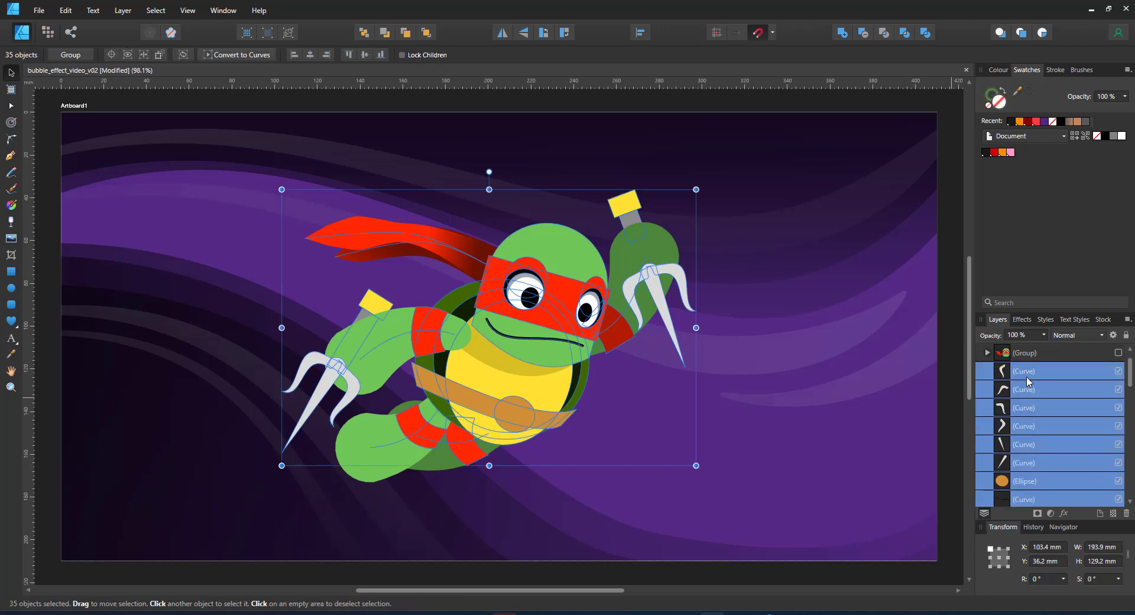
pyautogui.hotkey('ctrl', 'g')
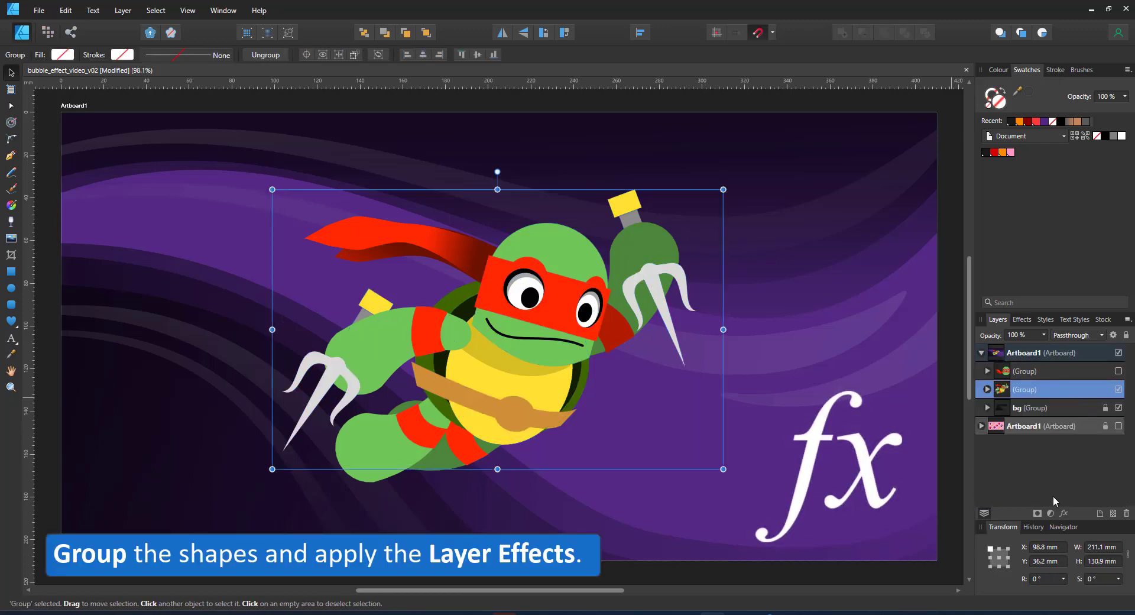
# Step: Add a Bevel / Emboss effect to the turtle group with type Outer, inverted profile and a 250 px radius
pyautogui.click(1064, 513)
pyautogui.moveTo(339, 204); pyautogui.dragTo(790, 201)
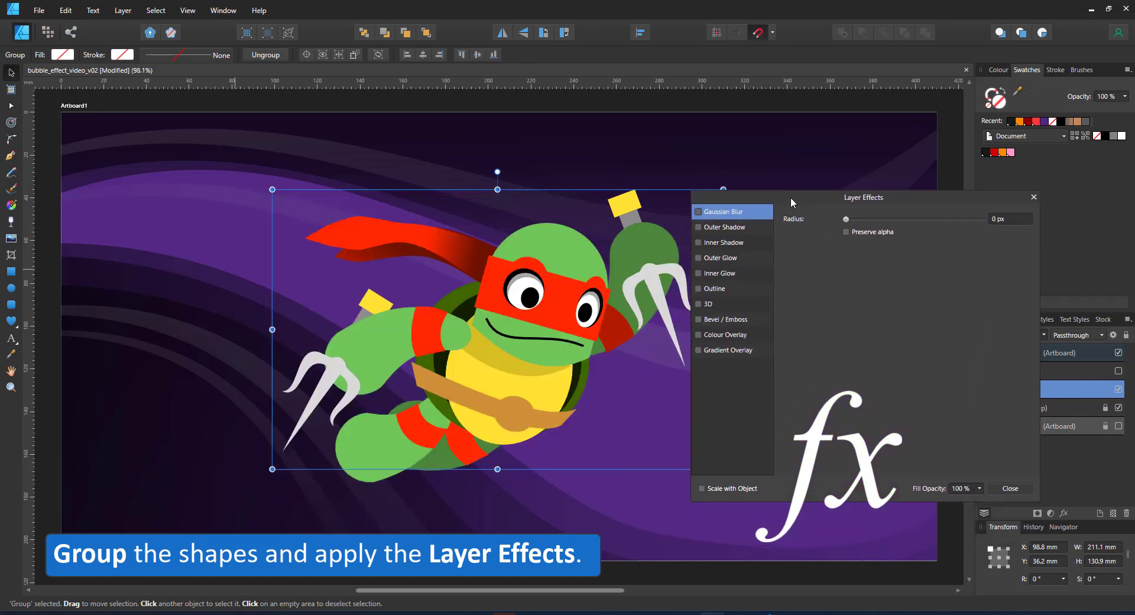
pyautogui.click(698, 319)
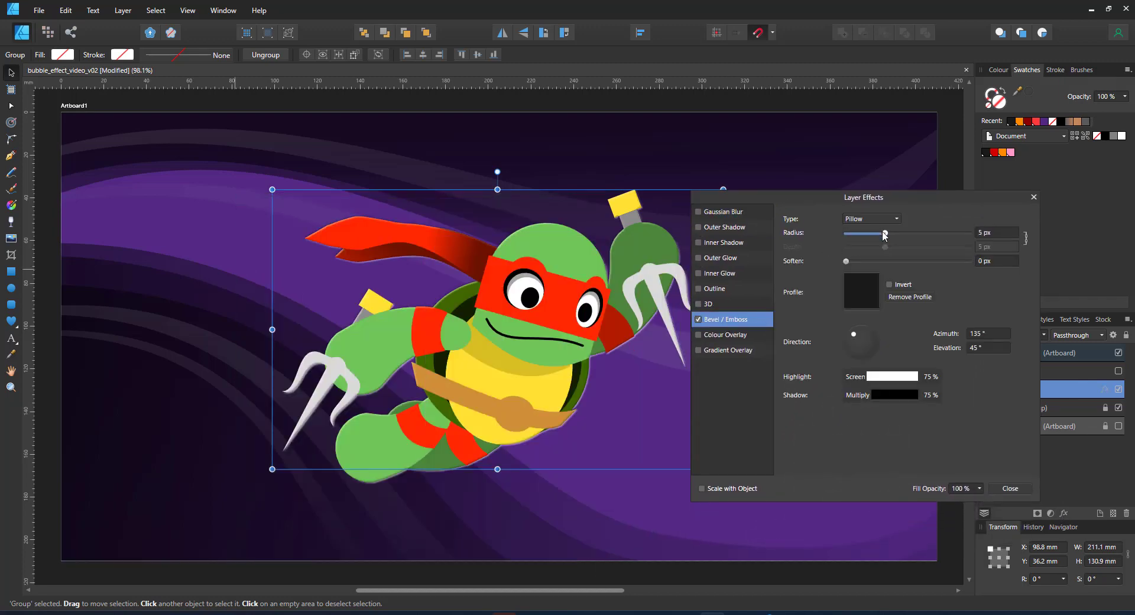
pyautogui.click(872, 219)
pyautogui.click(866, 245)
pyautogui.moveTo(885, 233); pyautogui.dragTo(968, 233)
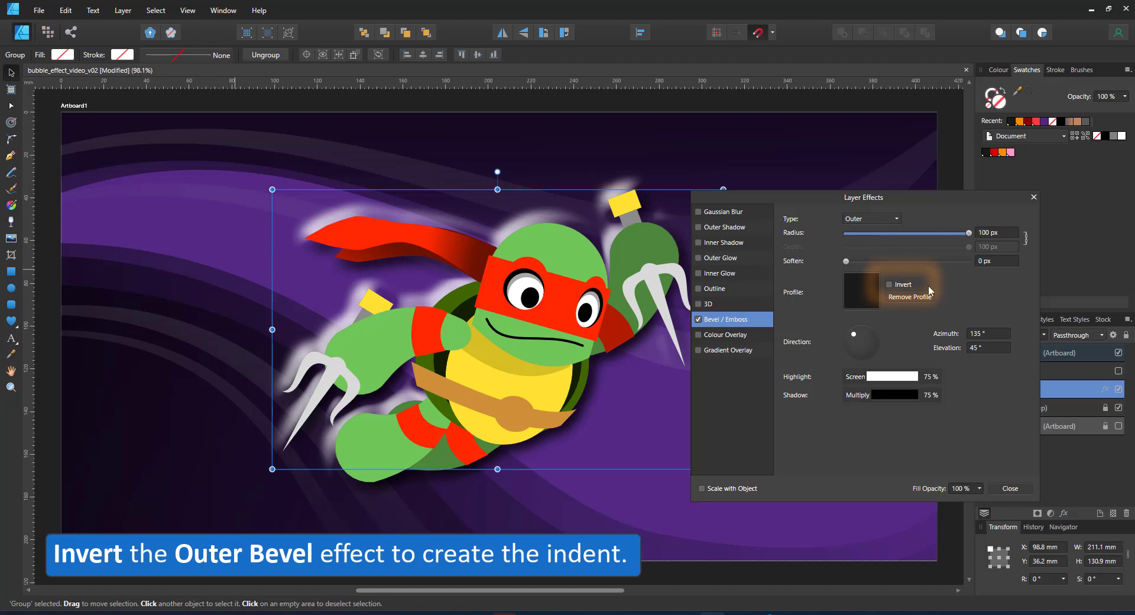
pyautogui.click(915, 286)
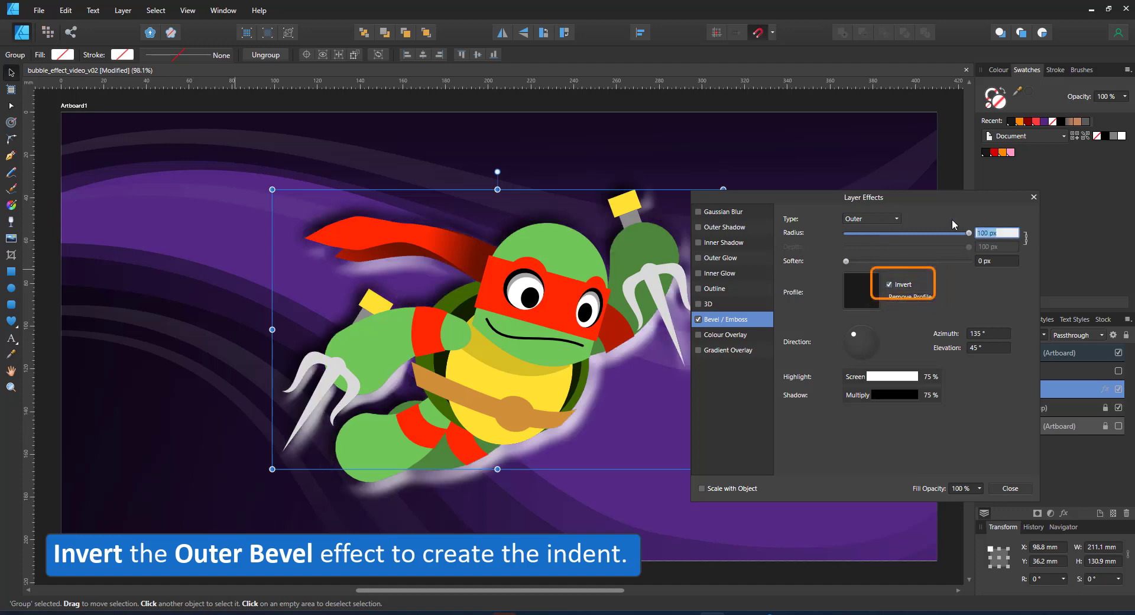
pyautogui.write('250')
pyautogui.press('Return')
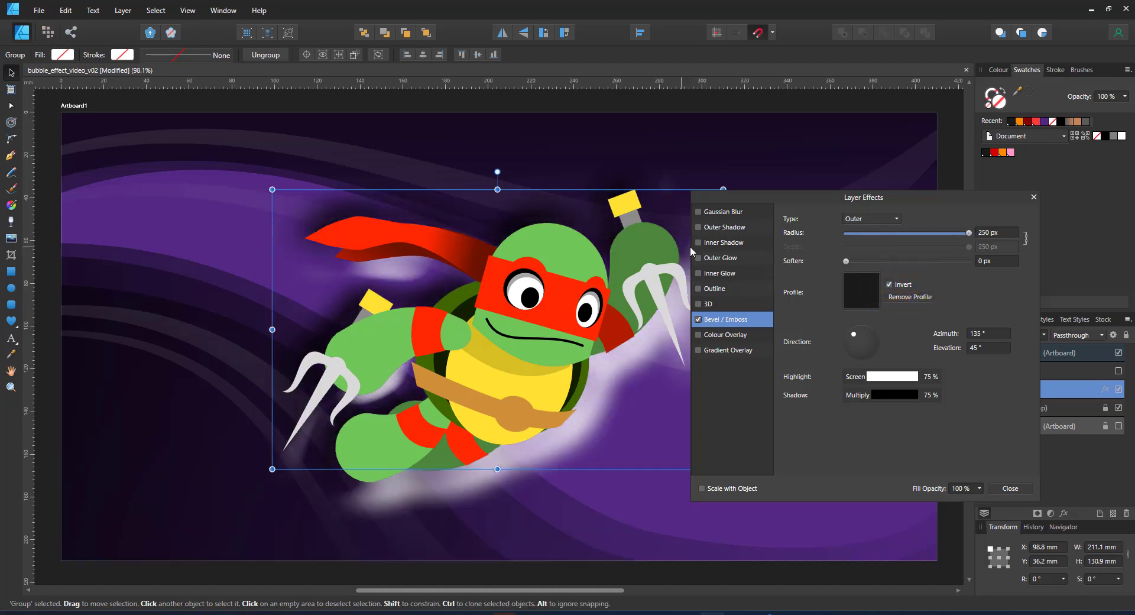
# Step: Change the blend mode of the turtle group's bevel highlight to Overlay
pyautogui.click(905, 379)
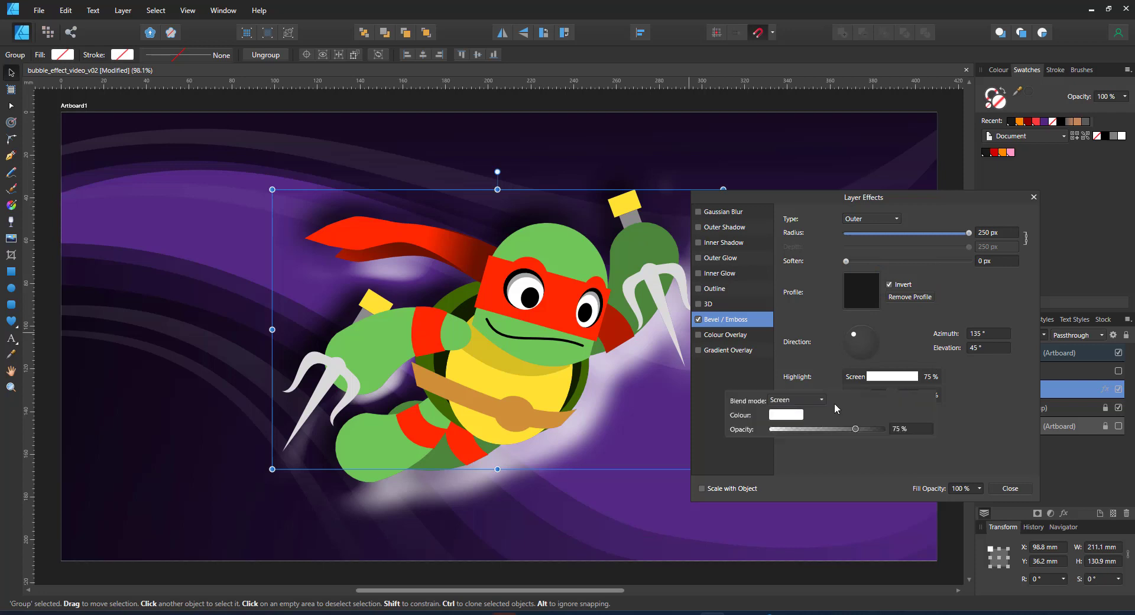
pyautogui.click(810, 400)
pyautogui.click(783, 472)
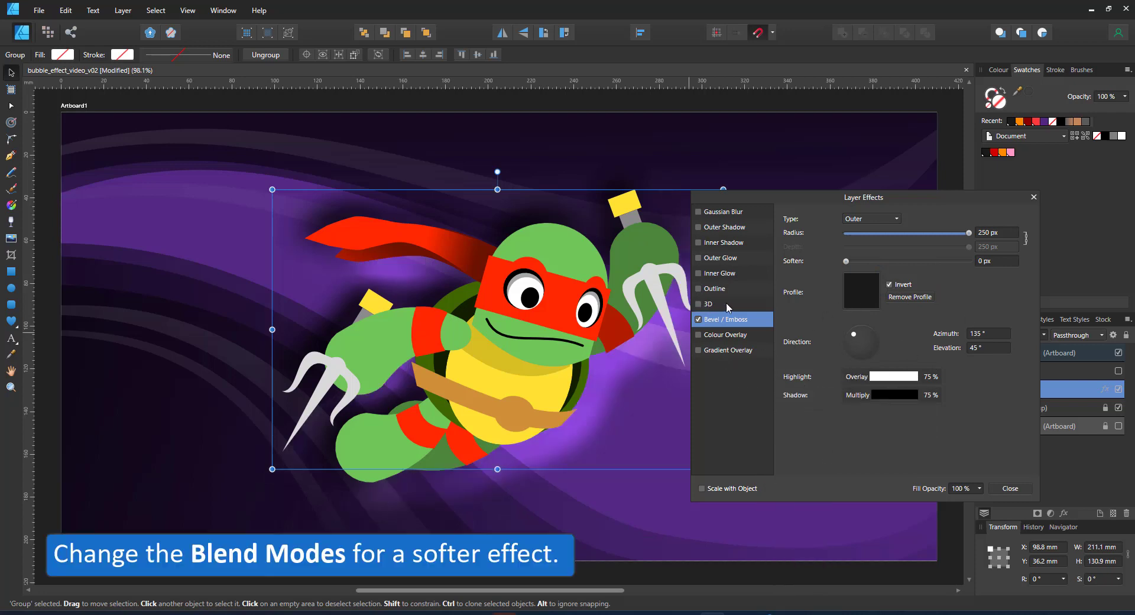
# Step: Add a 3D effect to the turtle group with light azimuth about 128°, elevation about 48° and a 100 px radius
pyautogui.click(699, 304)
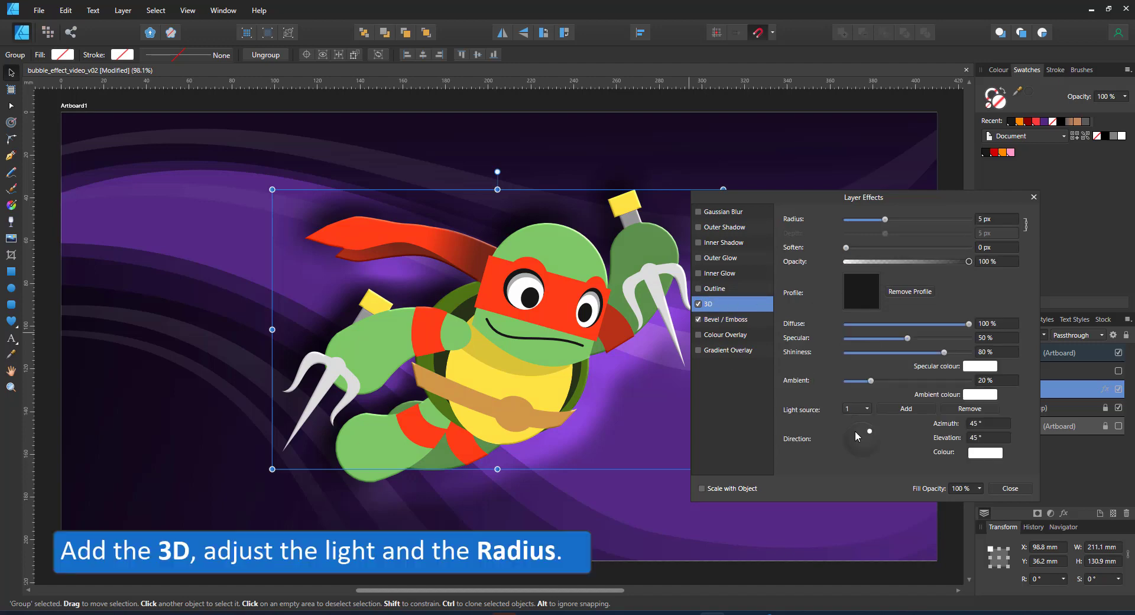
pyautogui.moveTo(853, 430); pyautogui.dragTo(856, 431)
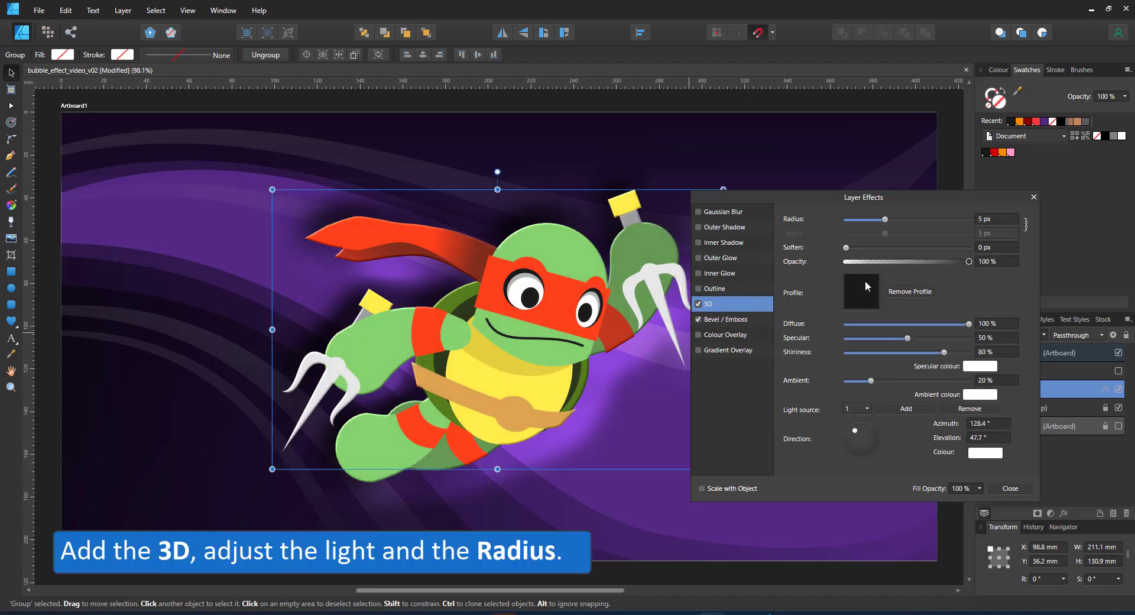
pyautogui.moveTo(887, 219); pyautogui.dragTo(1024, 243)
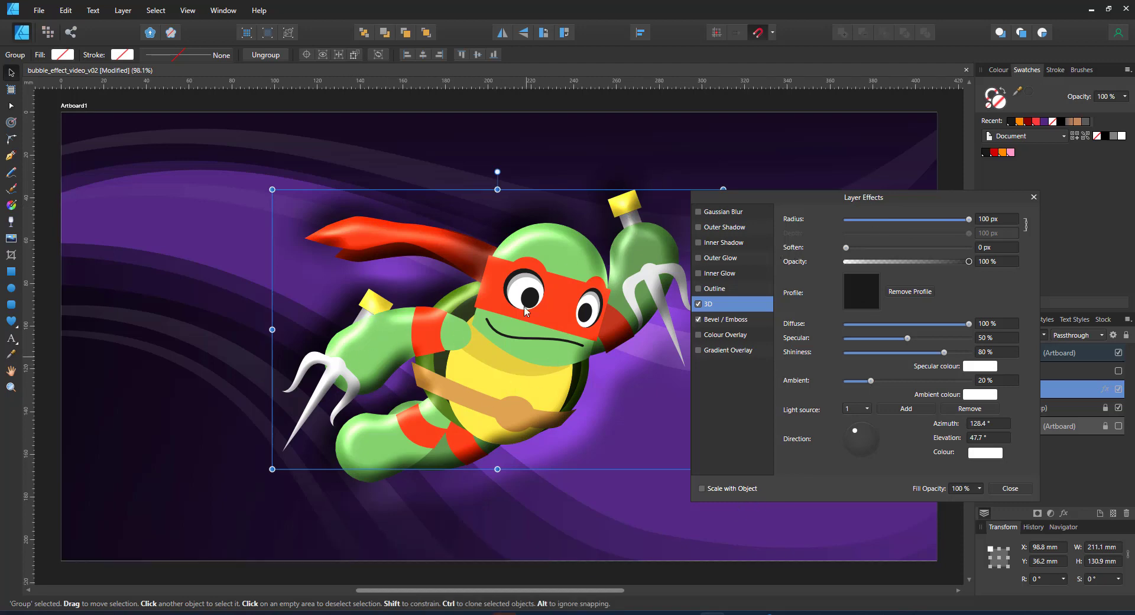
pyautogui.click(1034, 197)
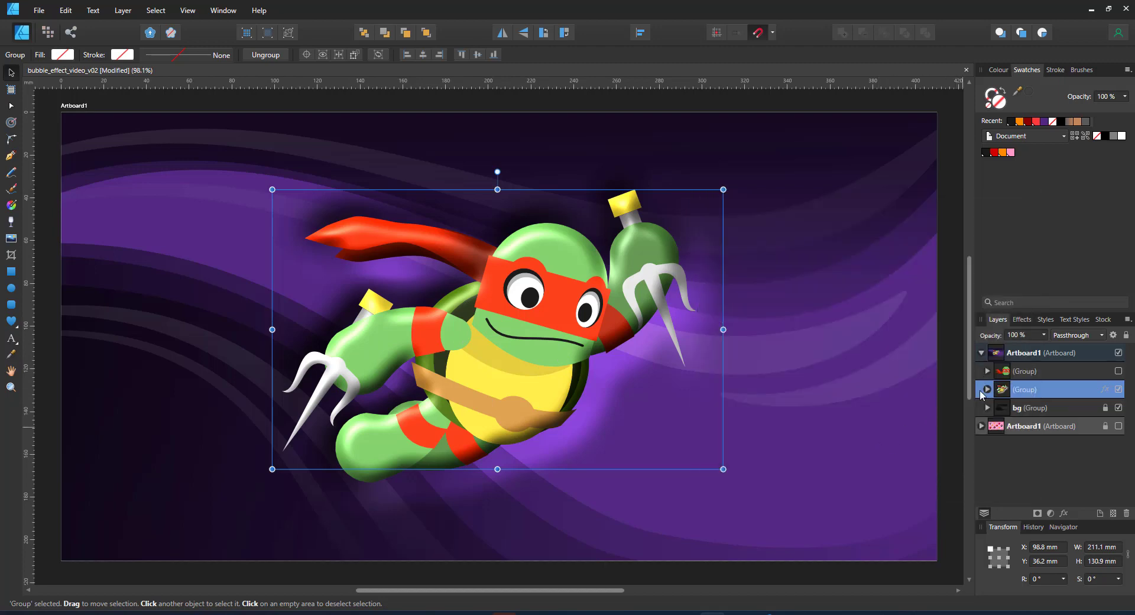
# Step: Duplicate the lowered hand's sai pieces, arm and red arm band, and move the copies to the front of the turtle group
pyautogui.click(987, 389)
pyautogui.click(324, 395)
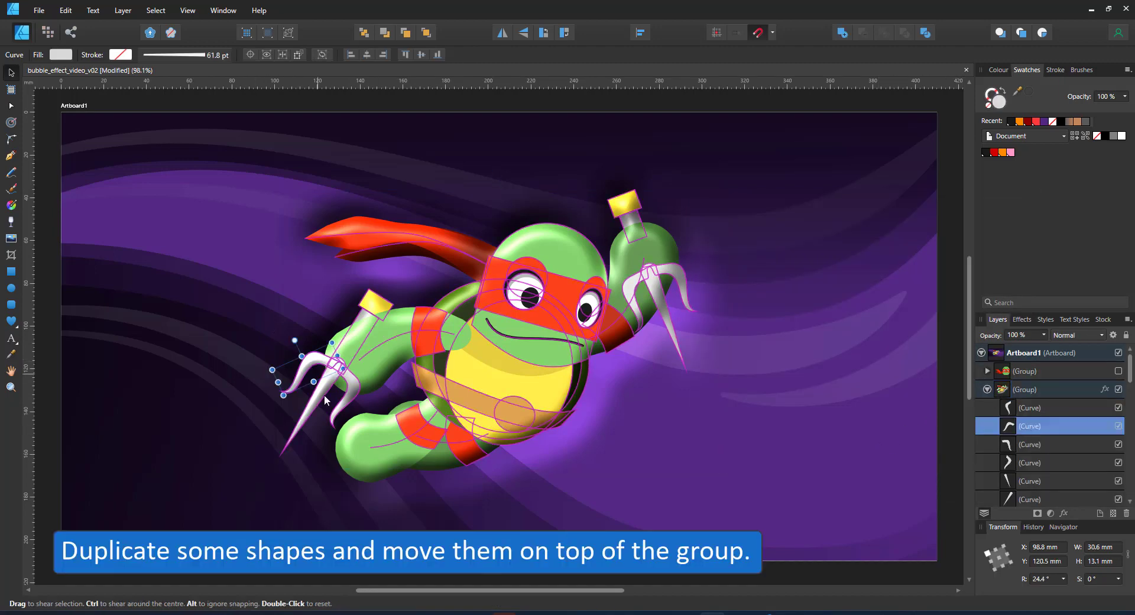
pyautogui.keyDown('shift'); pyautogui.click(355, 391); pyautogui.keyUp('shift')
pyautogui.keyDown('shift'); pyautogui.click(354, 390); pyautogui.keyUp('shift')
pyautogui.keyDown('shift'); pyautogui.click(384, 358); pyautogui.keyUp('shift')
pyautogui.keyDown('shift'); pyautogui.click(428, 349); pyautogui.keyUp('shift')
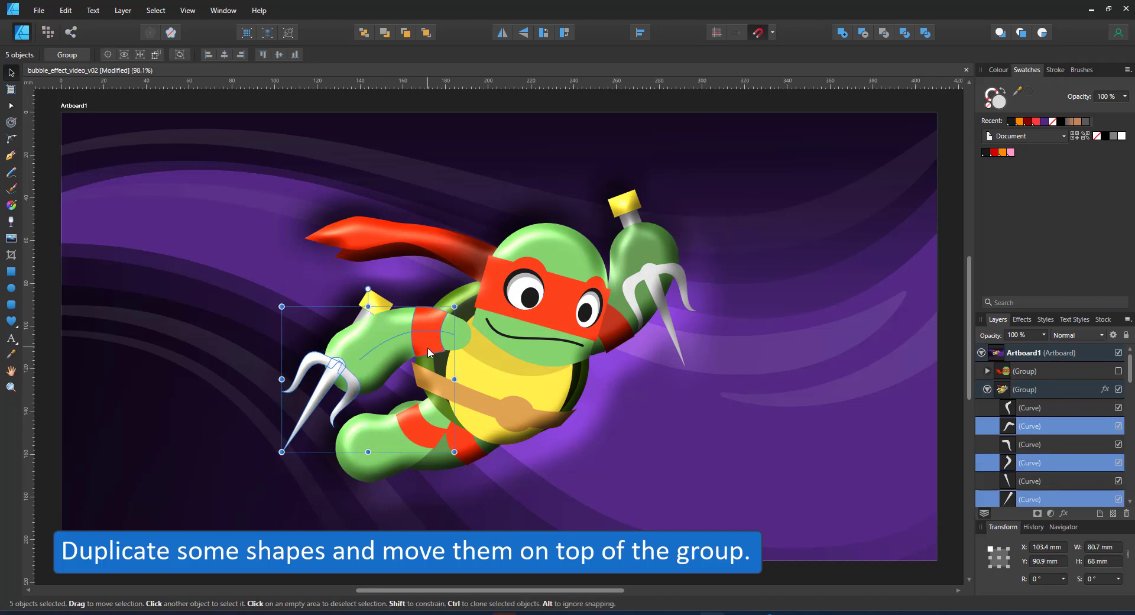
pyautogui.hotkey('ctrl', 'j')
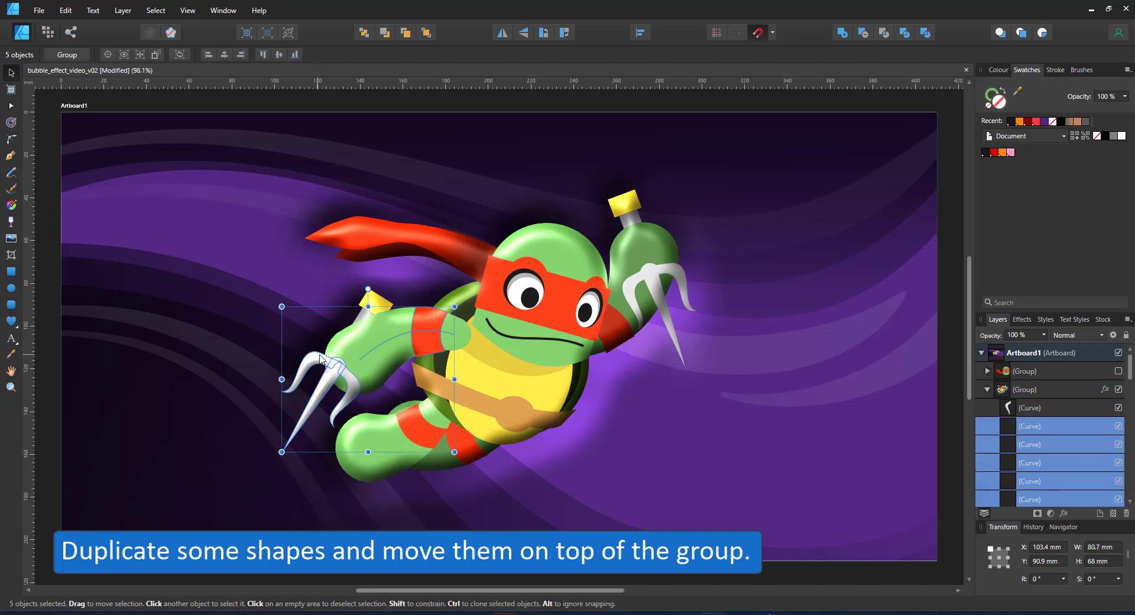
pyautogui.hotkey('ctrl', ']')
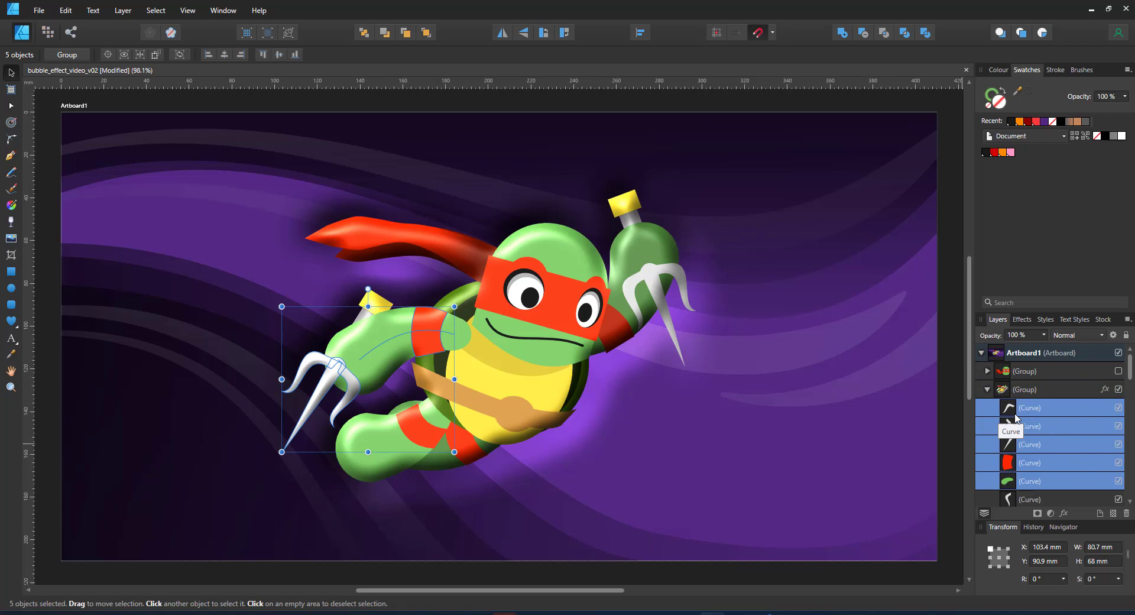
# Step: Group the three duplicated sai pieces
pyautogui.click(1027, 408)
pyautogui.keyDown('shift'); pyautogui.click(1040, 445); pyautogui.keyUp('shift')
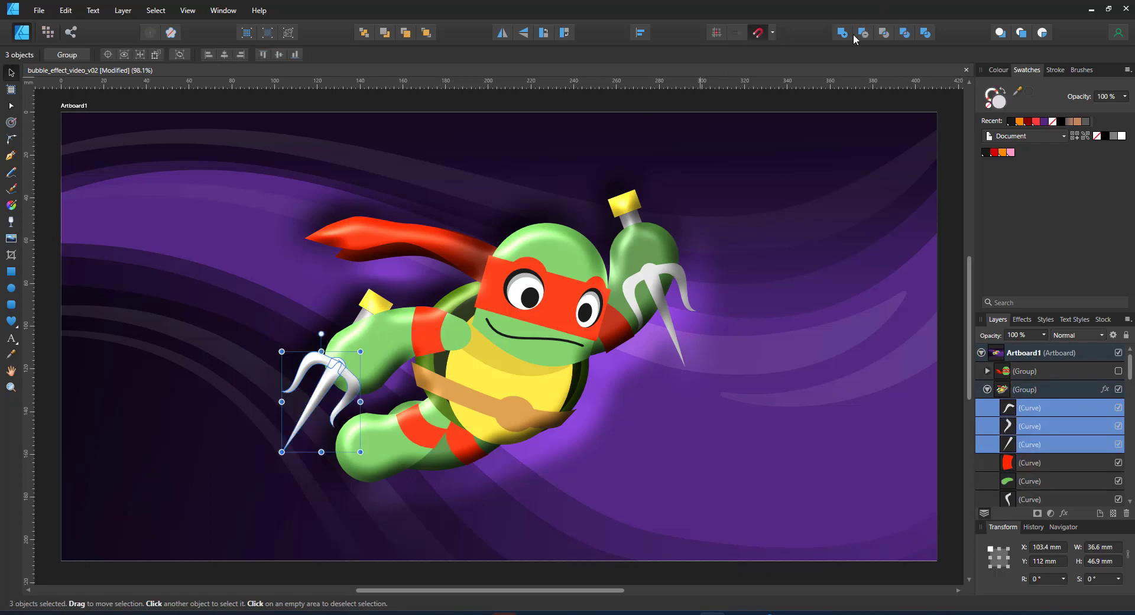
pyautogui.hotkey('ctrl', 'g')
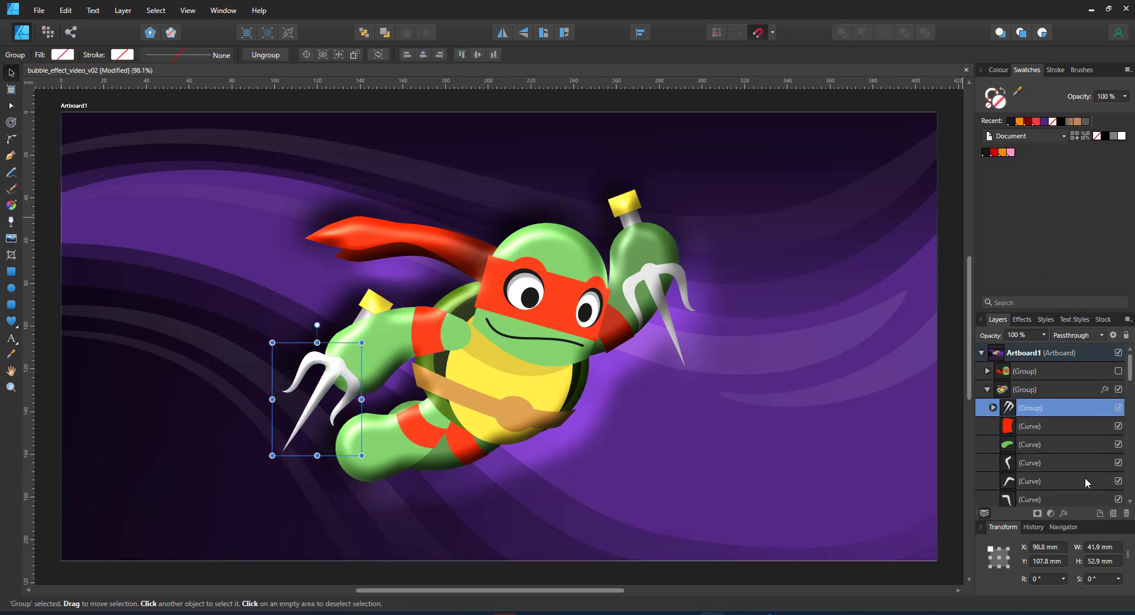
# Step: Group the duplicated arm and red band, and move this group and the sai group out above the turtle group
pyautogui.click(1044, 427)
pyautogui.keyDown('shift'); pyautogui.click(1024, 445); pyautogui.keyUp('shift')
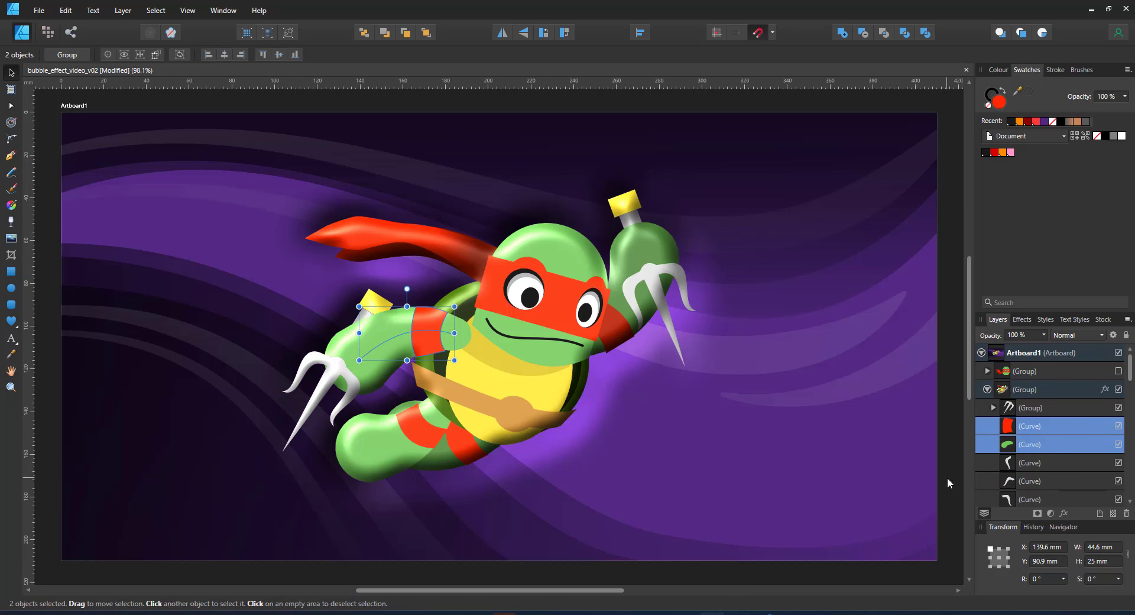
pyautogui.hotkey('ctrl', 'g')
pyautogui.keyDown('shift'); pyautogui.click(1032, 407); pyautogui.keyUp('shift')
pyautogui.moveTo(1032, 407); pyautogui.dragTo(1045, 384)
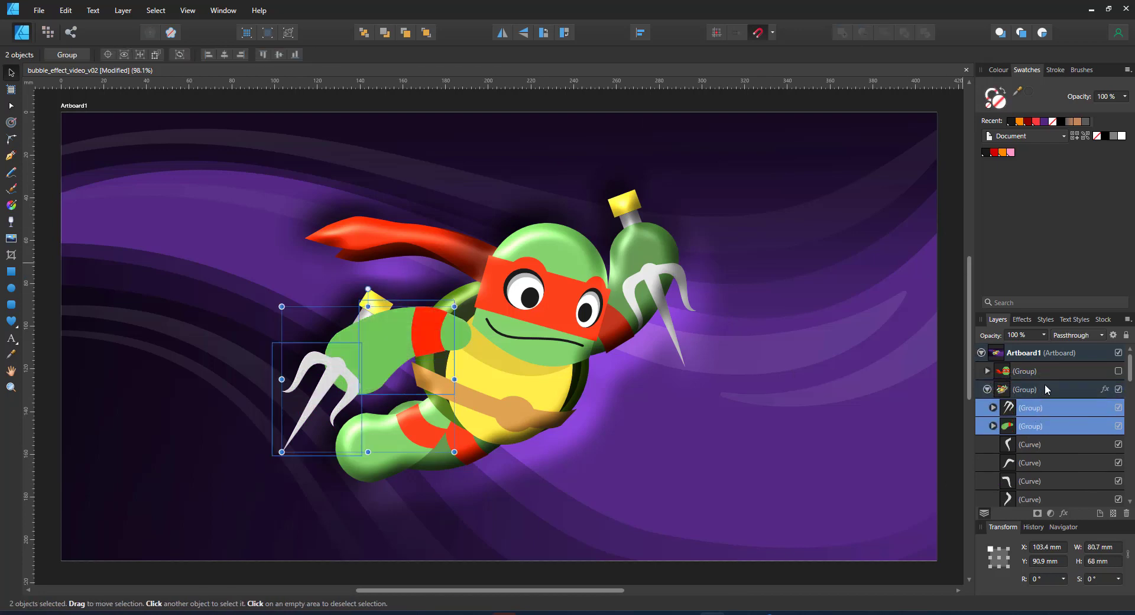
# Step: Add a 3D effect to the sai and arm groups with azimuth 121.5°, elevation 48.6° and a 100 px radius
pyautogui.click(1064, 513)
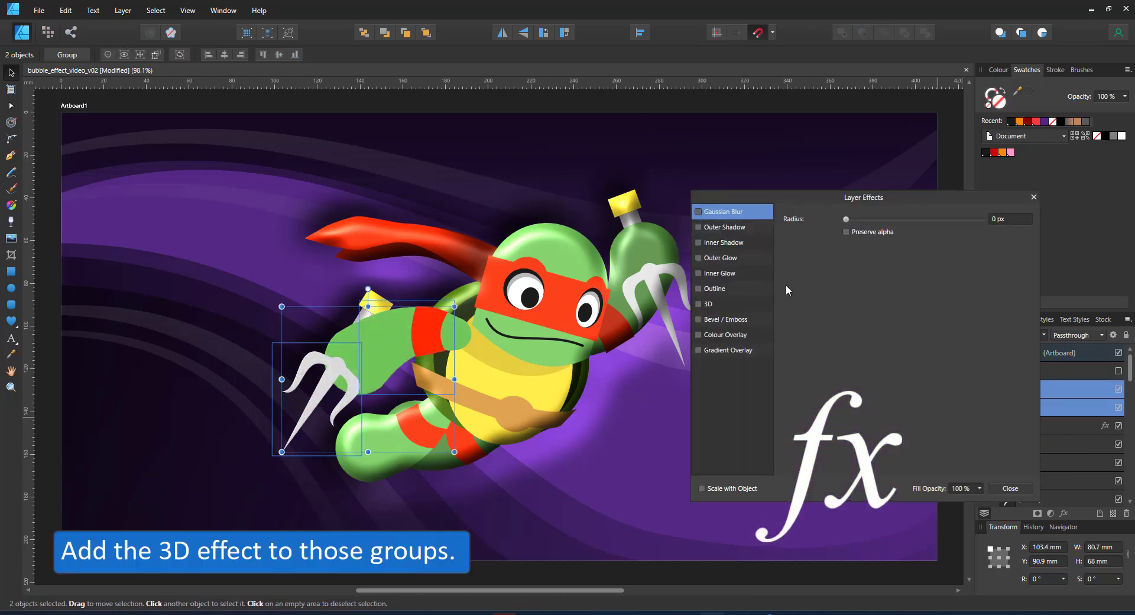
pyautogui.click(699, 304)
pyautogui.click(727, 305)
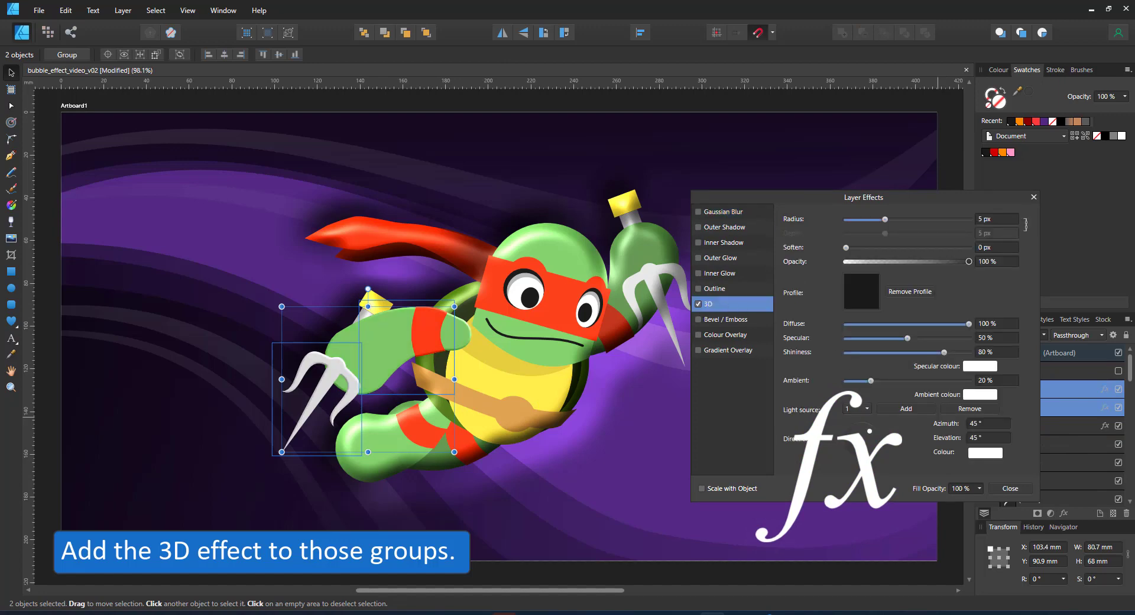
pyautogui.click(857, 430)
pyautogui.moveTo(885, 219)
pyautogui.mouseDown()
pyautogui.moveTo(953, 242)
pyautogui.moveTo(978, 236)
pyautogui.mouseUp()
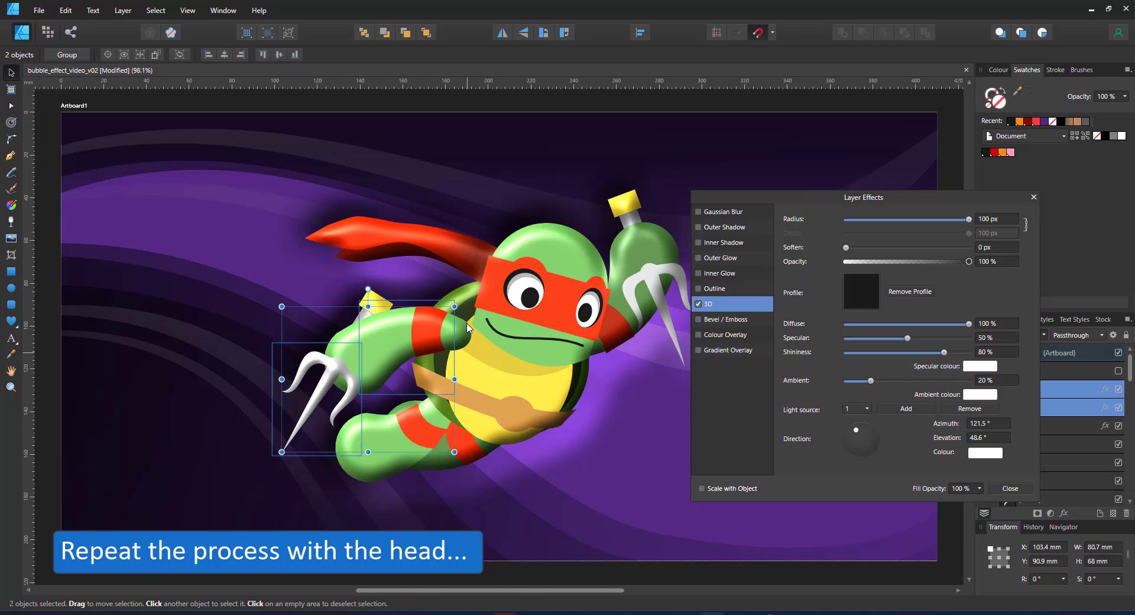
pyautogui.click(565, 247)
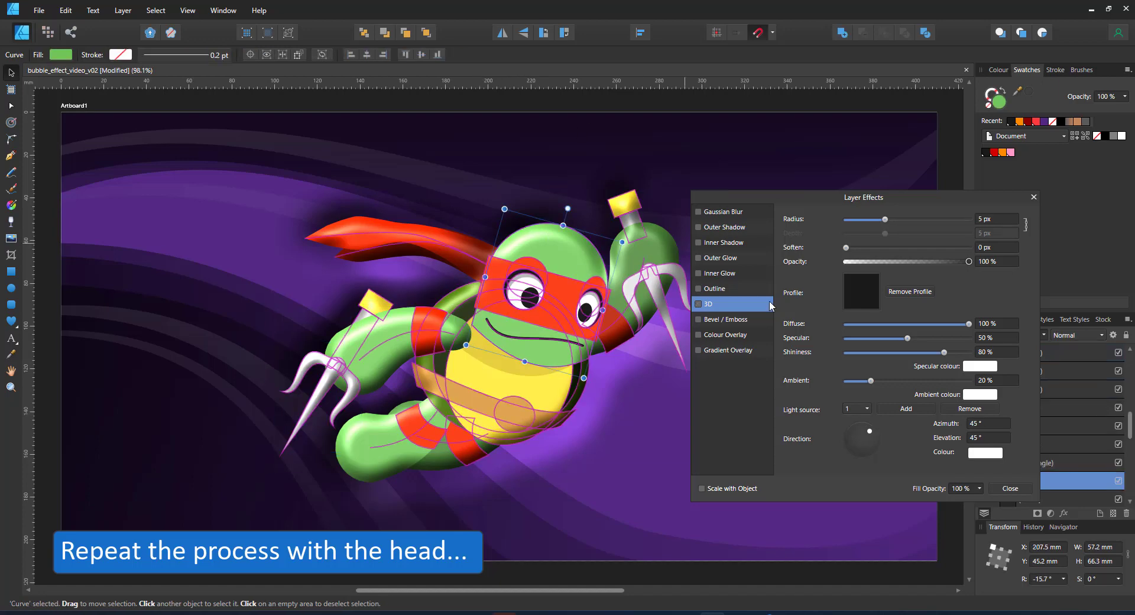
pyautogui.click(1034, 198)
# Step: Copy the turtle's eyes, mouth, mask and head shapes and group the copies above the sai group
pyautogui.scroll(4, 1039, 389)
pyautogui.click(1039, 390)
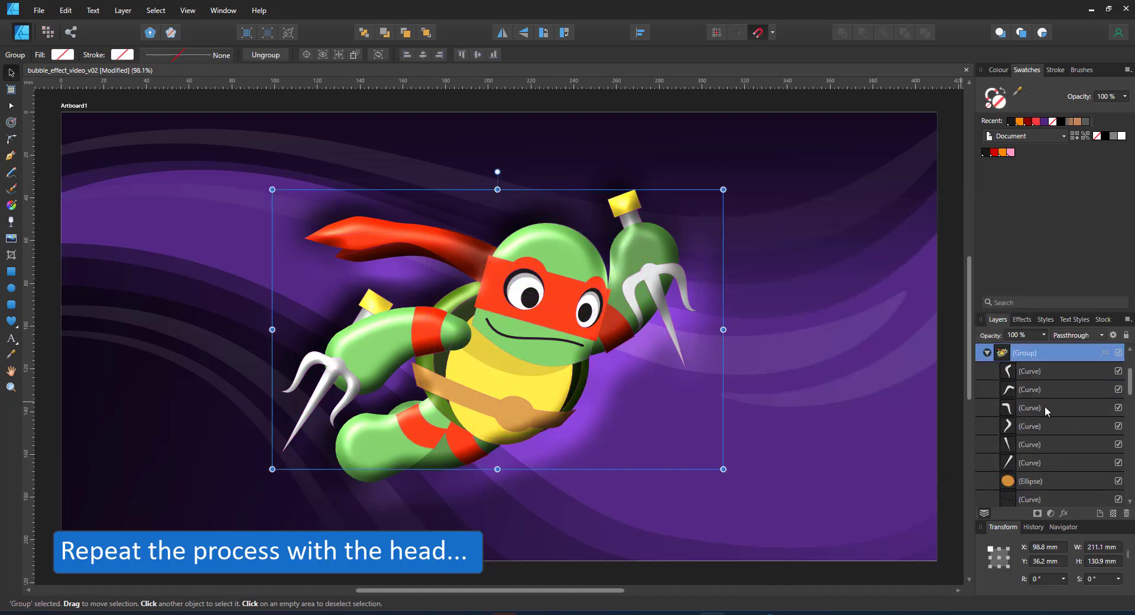
pyautogui.scroll(-3, 1044, 414)
pyautogui.click(1043, 426)
pyautogui.scroll(-1, 1045, 458)
pyautogui.keyDown('shift'); pyautogui.click(1036, 426); pyautogui.keyUp('shift')
pyautogui.keyDown('shift'); pyautogui.click(1039, 411); pyautogui.keyUp('shift')
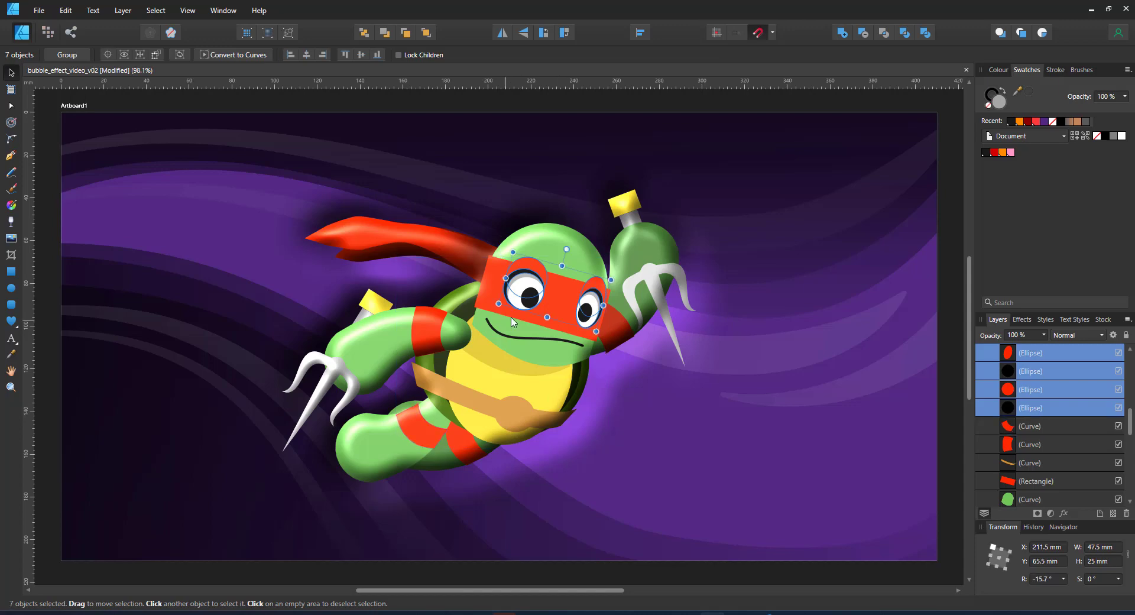
pyautogui.keyDown('shift'); pyautogui.click(553, 320); pyautogui.keyUp('shift')
pyautogui.keyDown('shift'); pyautogui.click(512, 339); pyautogui.keyUp('shift')
pyautogui.keyDown('shift'); pyautogui.click(513, 341); pyautogui.keyUp('shift')
pyautogui.scroll(5, 1034, 373)
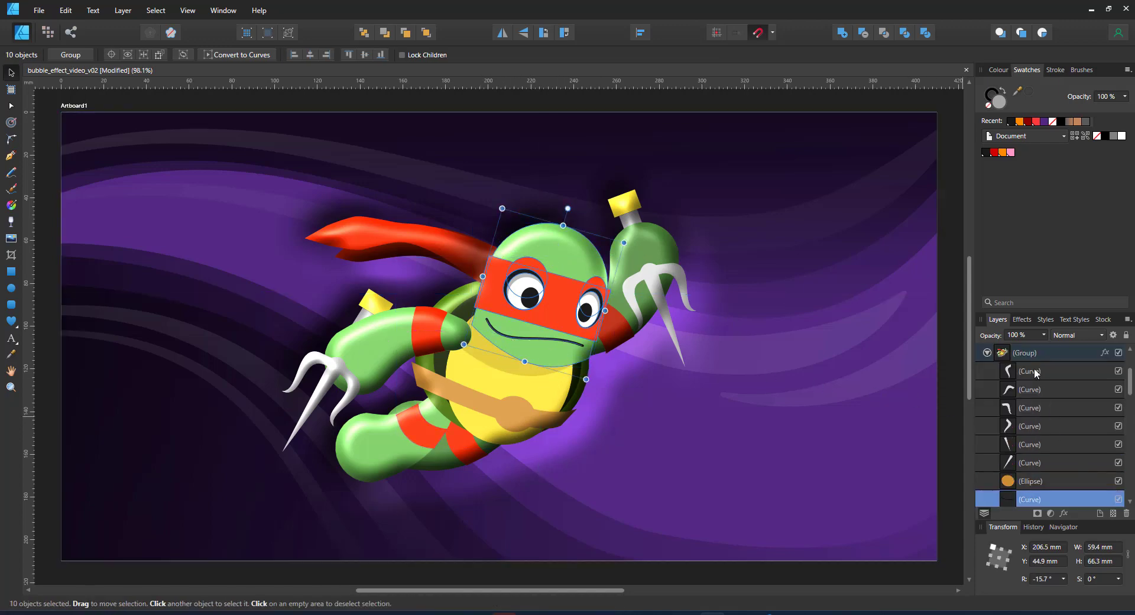
pyautogui.hotkey('ctrl', 'g')
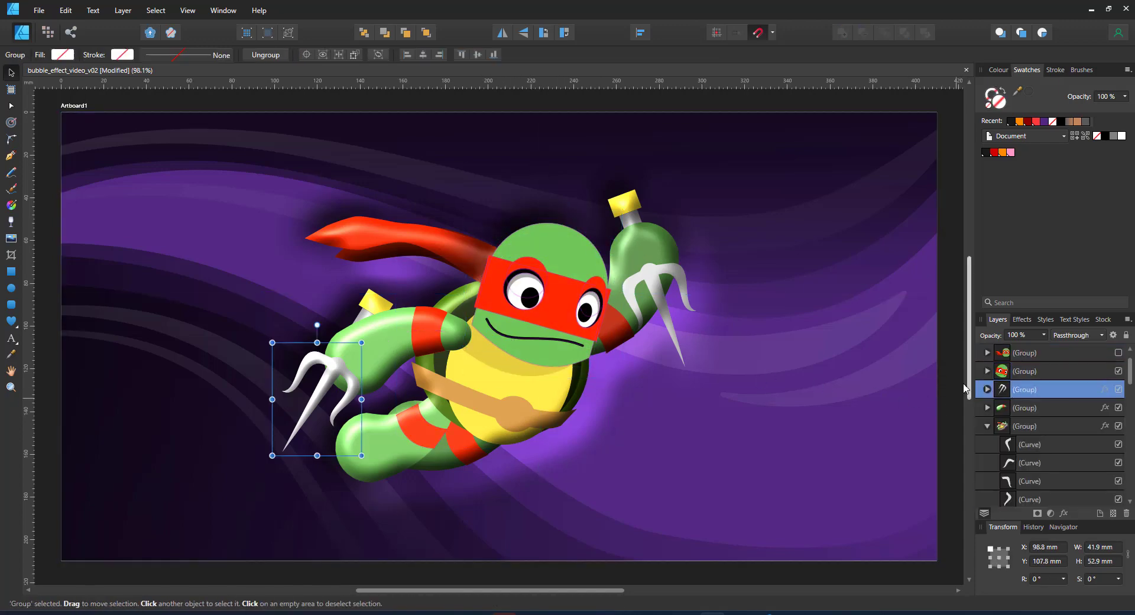
# Step: Apply the sai group's 3D effect to the new head group by pasting only its layer effects
pyautogui.click(64, 10)
pyautogui.click(56, 110)
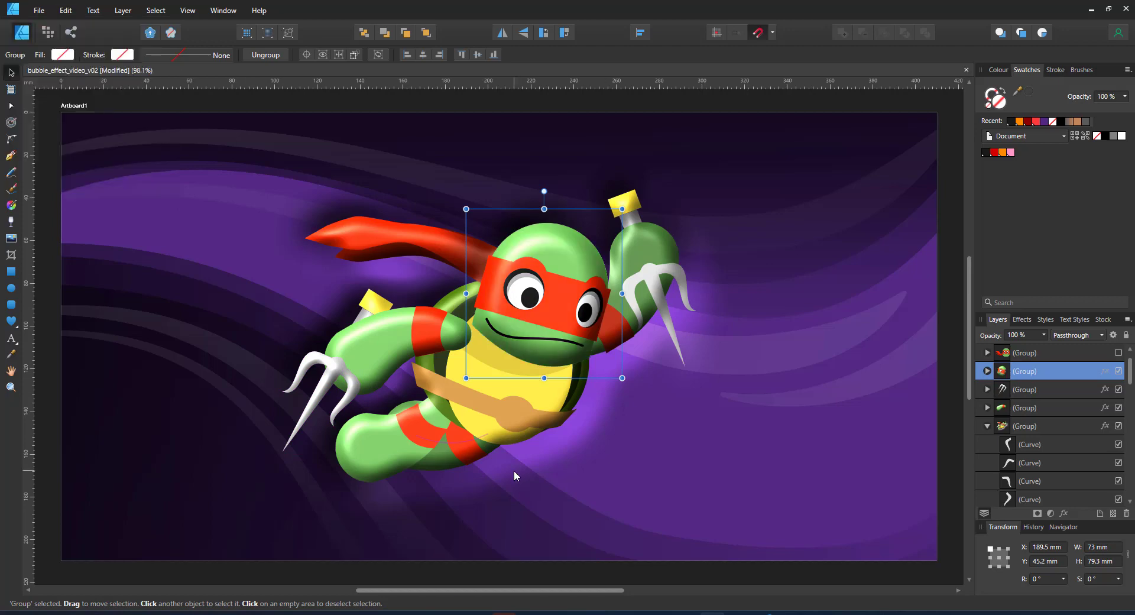
# Step: Copy the two red mask fabric curves out of the turtle group and place them just above the sai group
pyautogui.doubleClick(386, 228)
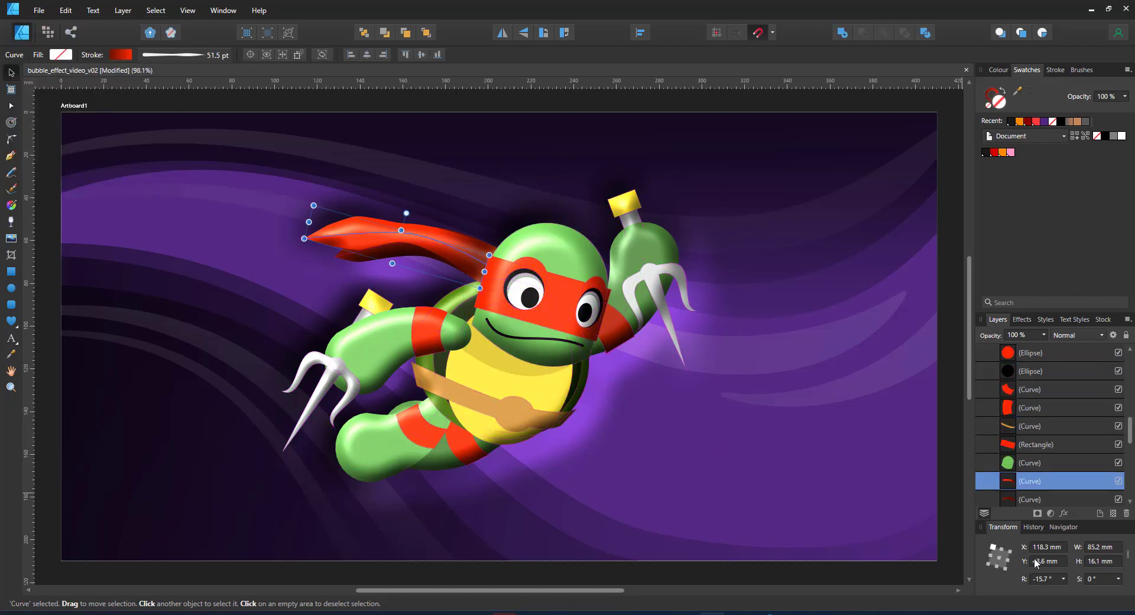
pyautogui.keyDown('shift'); pyautogui.click(1029, 496); pyautogui.keyUp('shift')
pyautogui.click(1030, 481)
pyautogui.keyDown('shift'); pyautogui.click(1031, 466); pyautogui.keyUp('shift')
pyautogui.moveTo(1127, 440); pyautogui.dragTo(1127, 372)
pyautogui.click(1042, 407)
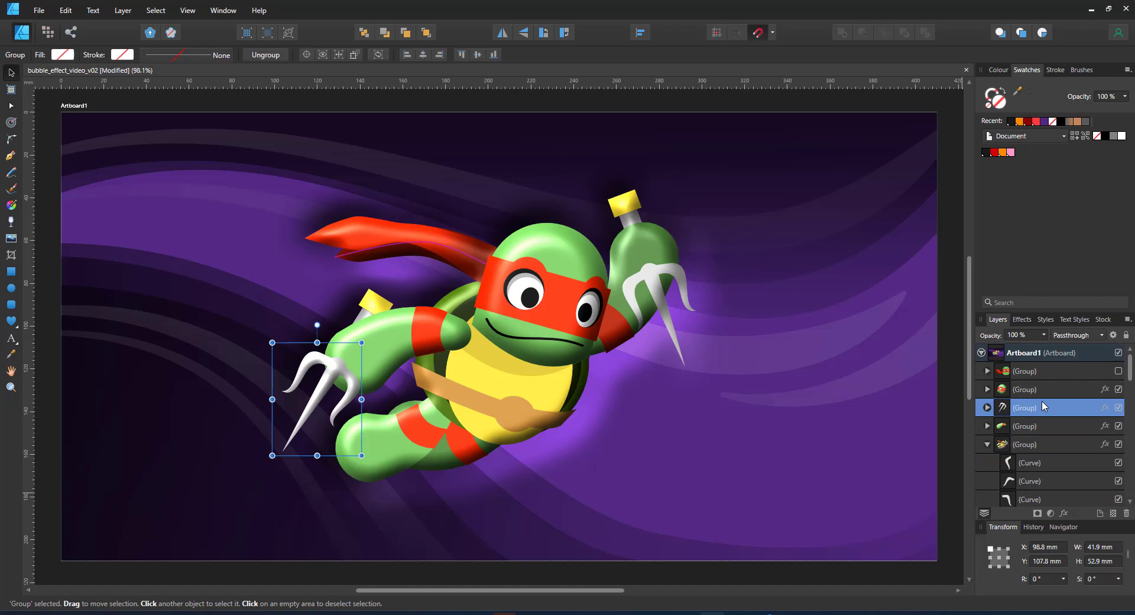
pyautogui.hotkey('ctrl', 'v')
# Step: Copy the sai group's 3D effect and paste only its layer effects onto the two fabric curves
pyautogui.click(66, 10)
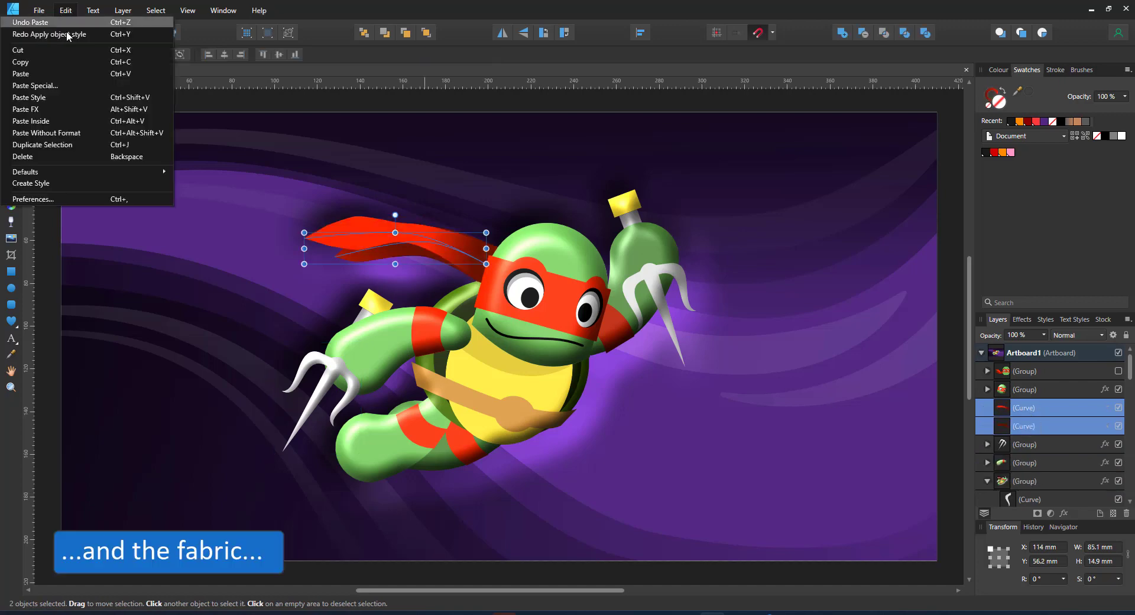
pyautogui.click(37, 109)
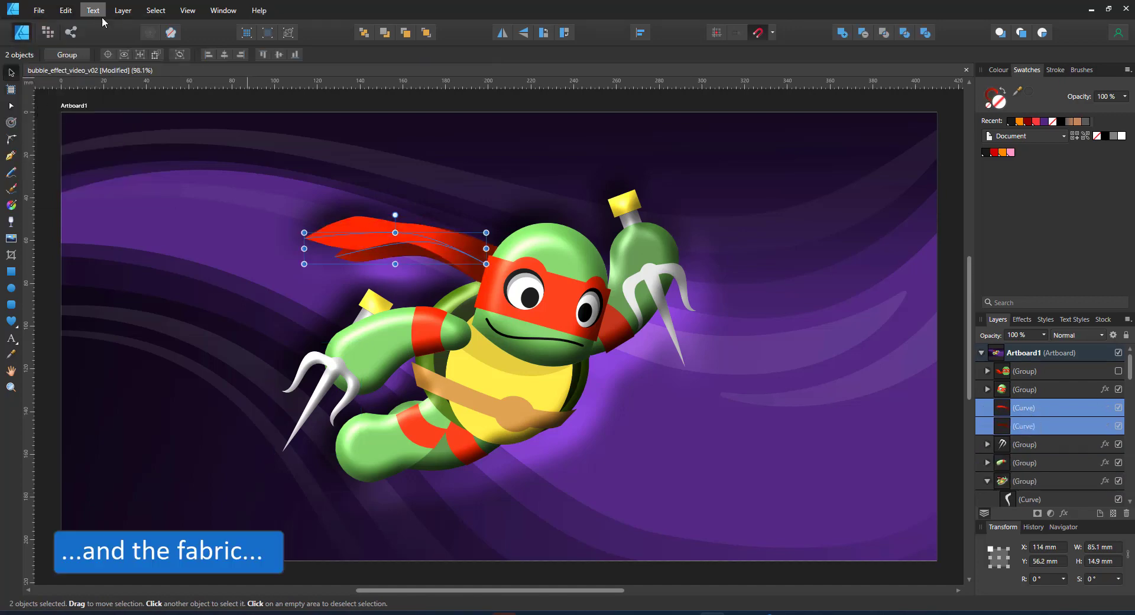
pyautogui.click(1024, 444)
pyautogui.click(438, 242)
pyautogui.keyDown('shift'); pyautogui.click(369, 255); pyautogui.keyUp('shift')
pyautogui.click(66, 10)
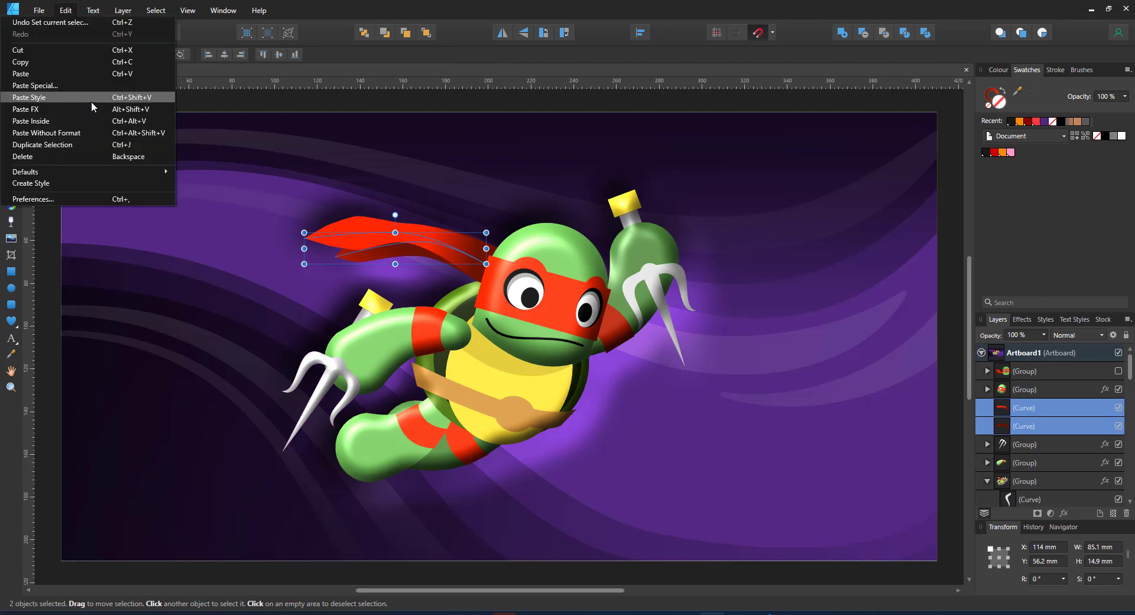
pyautogui.click(89, 108)
# Step: Copy the three sai pieces in the raised hand and place the copies directly above the first sai group
pyautogui.doubleClick(680, 278)
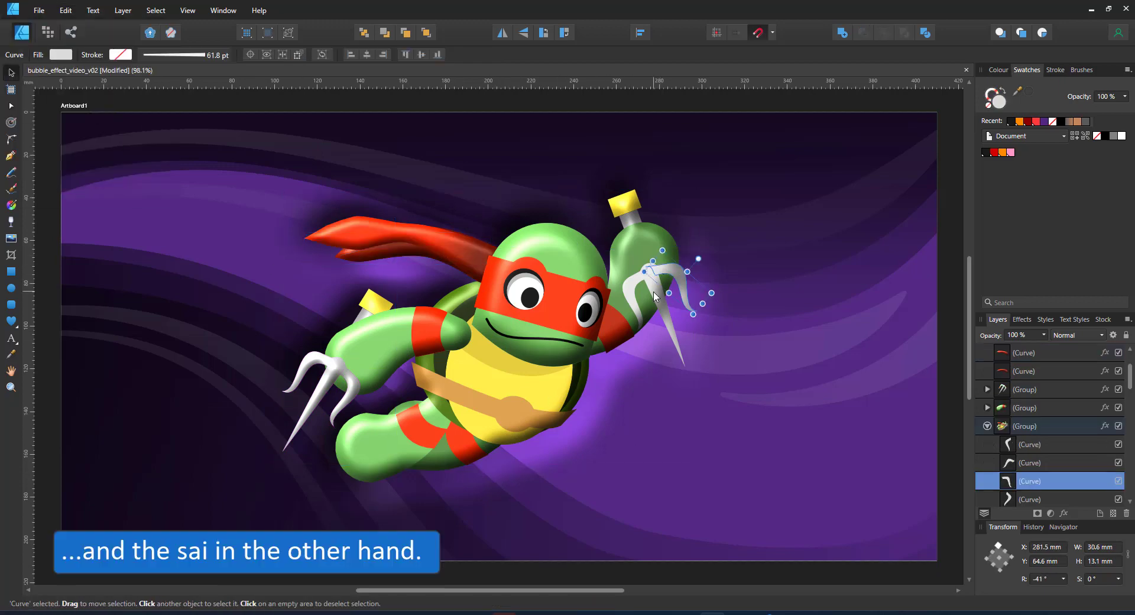
pyautogui.keyDown('shift'); pyautogui.click(665, 314); pyautogui.keyUp('shift')
pyautogui.keyDown('shift'); pyautogui.click(633, 293); pyautogui.keyUp('shift')
pyautogui.scroll(1, 1031, 456)
pyautogui.click(1017, 451)
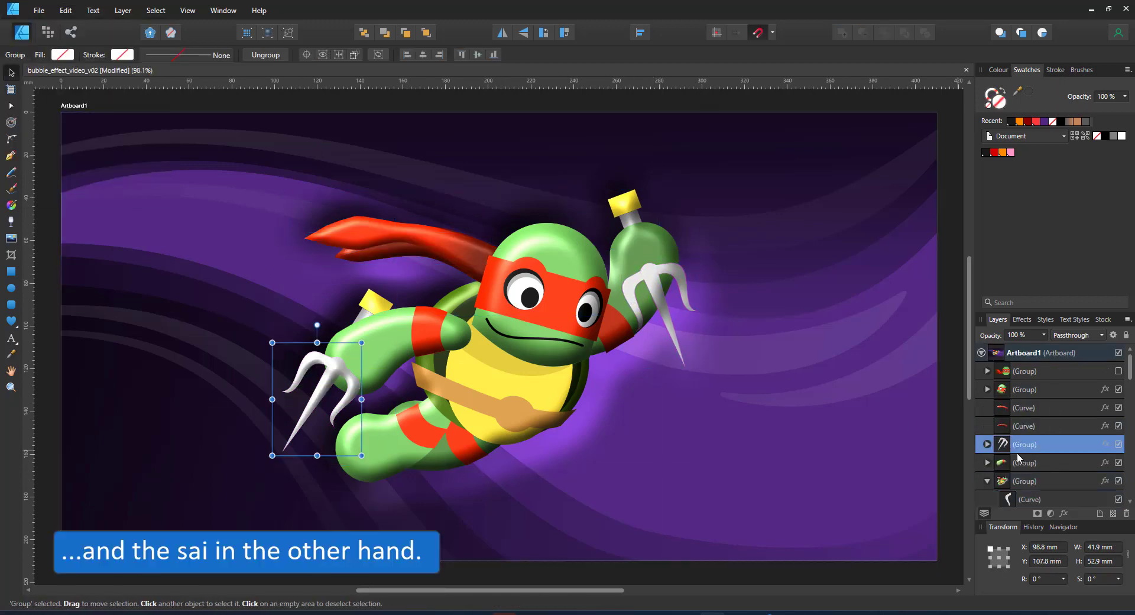
pyautogui.hotkey('ctrl', 'v')
# Step: Group the copied raised-hand sai pieces and give the group the first sai group's 3D effect
pyautogui.hotkey('ctrl', 'g')
pyautogui.click(1044, 464)
pyautogui.click(1064, 444)
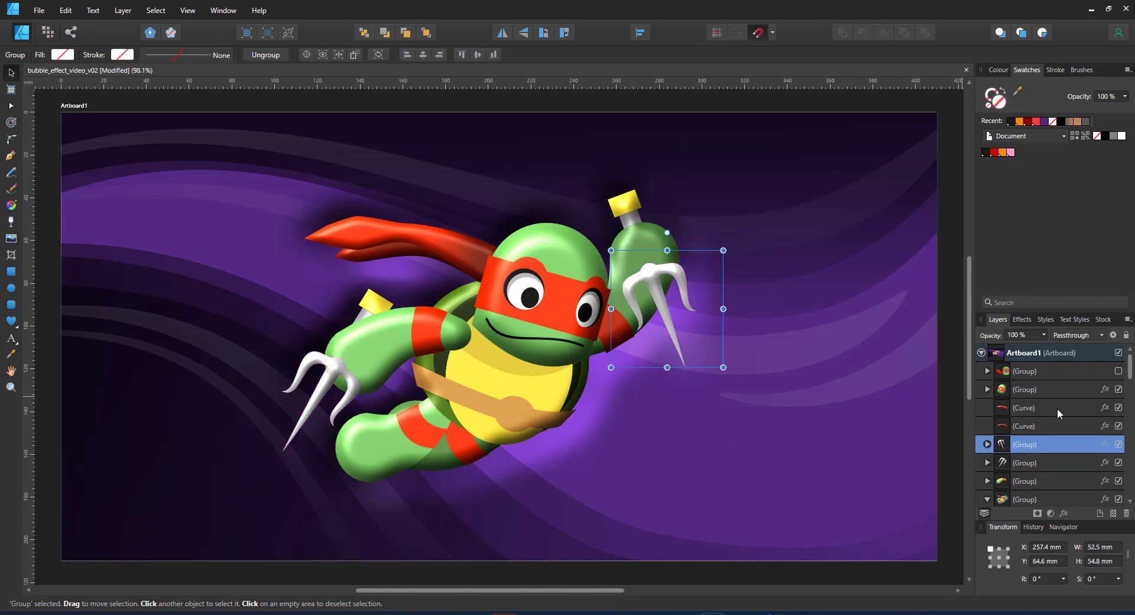
# Step: Turn on Scale with Object for the effects of the head, fabric, sai, arm and turtle layers
pyautogui.click(986, 389)
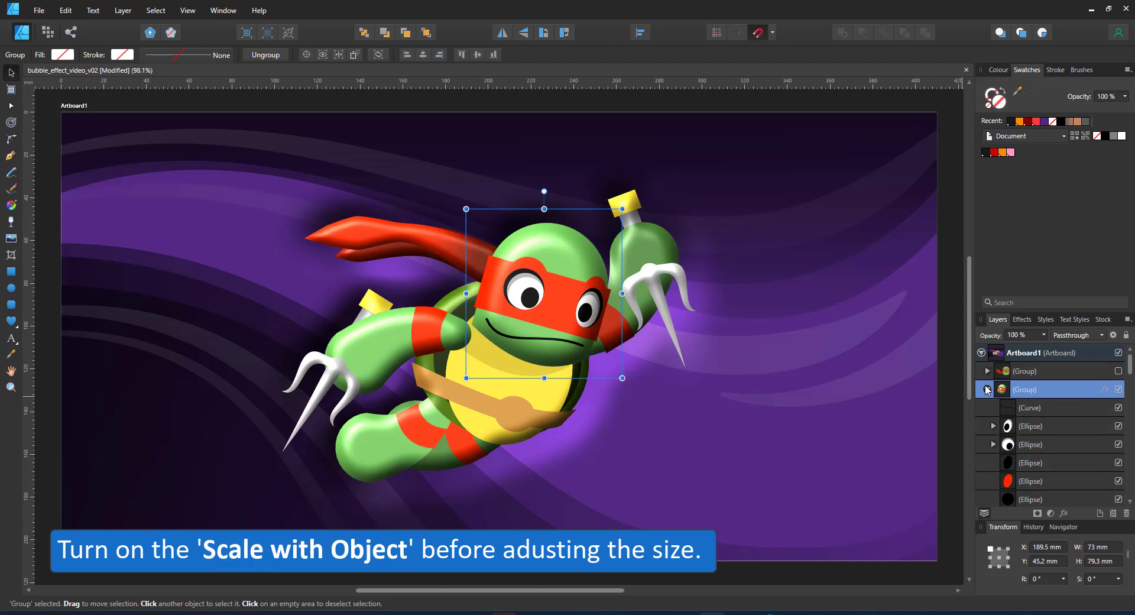
pyautogui.click(986, 389)
pyautogui.click(1105, 389)
pyautogui.click(734, 486)
pyautogui.click(1081, 408)
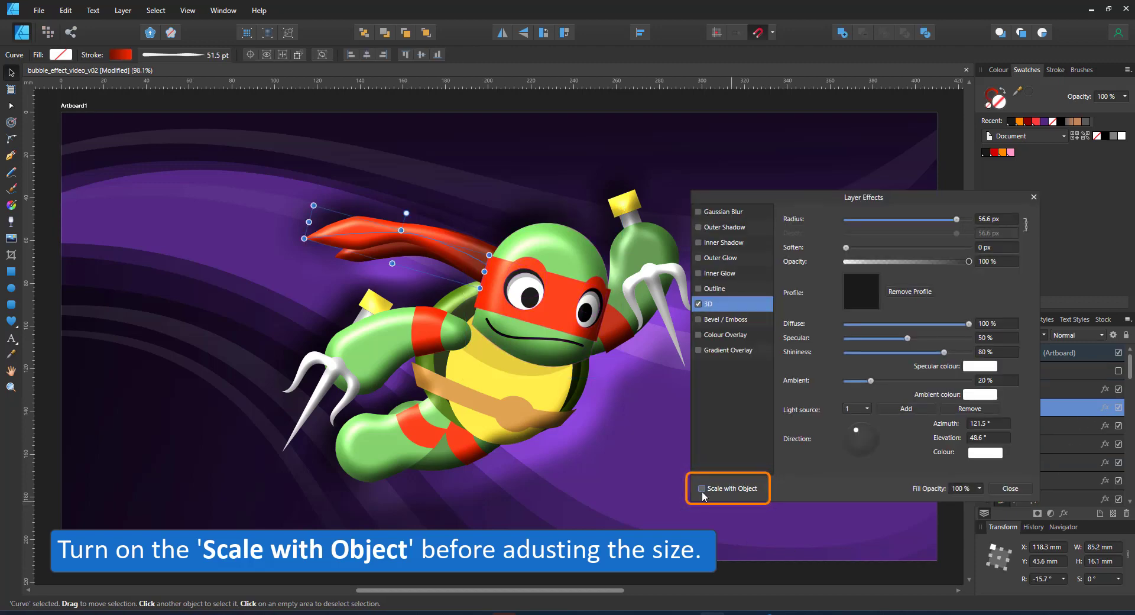
pyautogui.click(1081, 426)
pyautogui.keyDown('shift'); pyautogui.click(1088, 499); pyautogui.keyUp('shift')
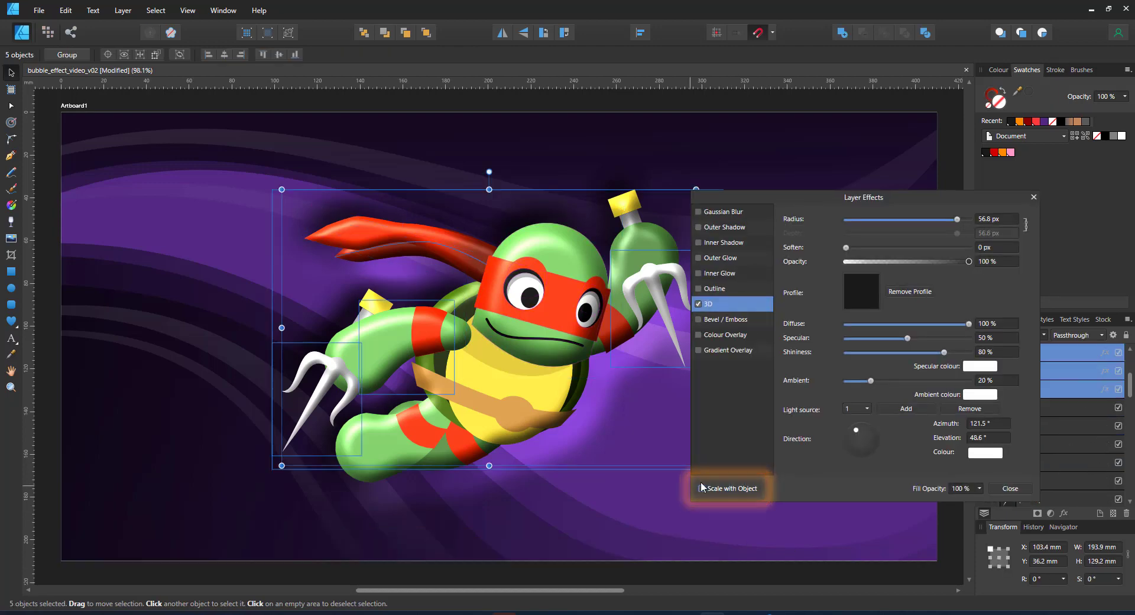
pyautogui.click(1009, 489)
# Step: Scale all seven turtle layers down to about 83 × 56 mm and place them near the artboard's upper-left corner
pyautogui.click(1035, 389)
pyautogui.scroll(-2, 1060, 414)
pyautogui.keyDown('shift'); pyautogui.click(1060, 390); pyautogui.keyUp('shift')
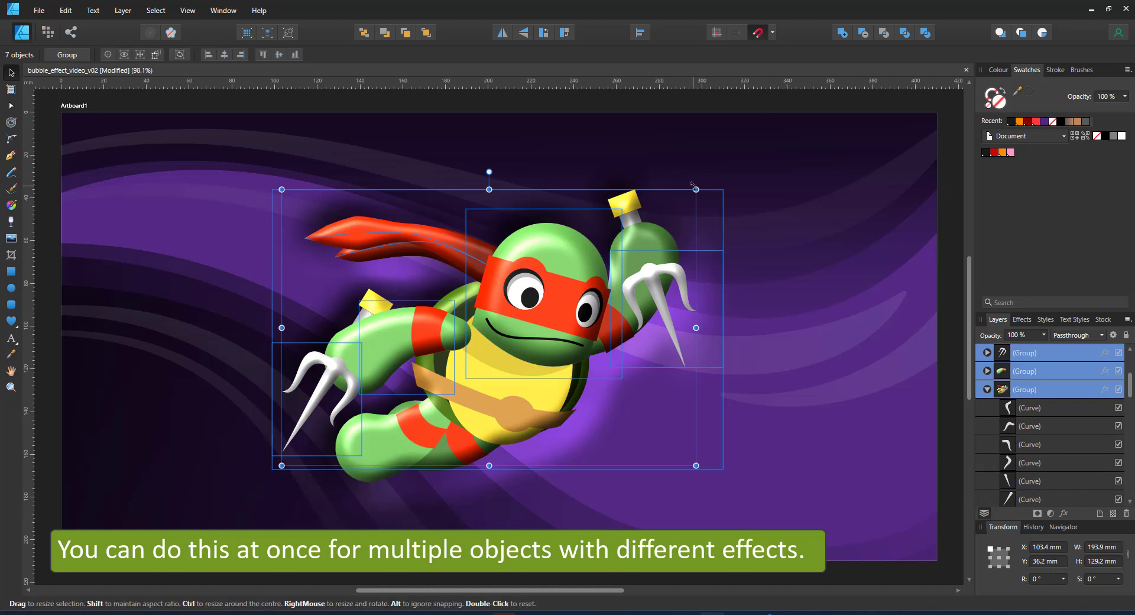
pyautogui.moveTo(696, 189); pyautogui.dragTo(291, 176)
pyautogui.moveTo(357, 134); pyautogui.dragTo(307, 166)
pyautogui.moveTo(272, 201); pyautogui.dragTo(224, 165)
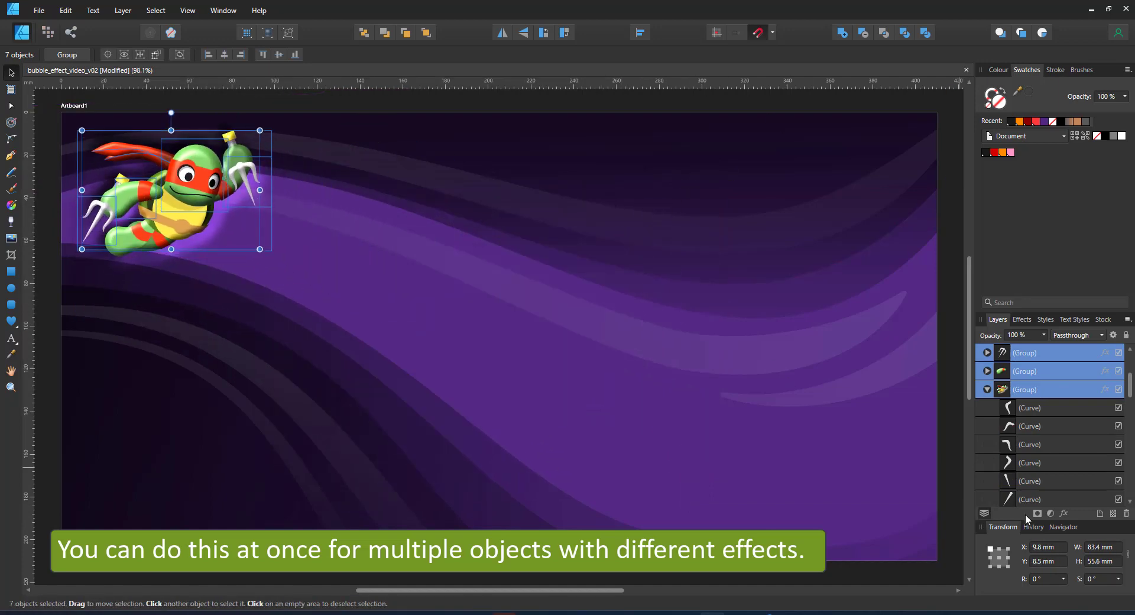
# Step: Group and lock the scaled-down turtle layers, and show the hidden group with the large turtle head
pyautogui.scroll(2, 1055, 407)
pyautogui.hotkey('ctrl', 'z')
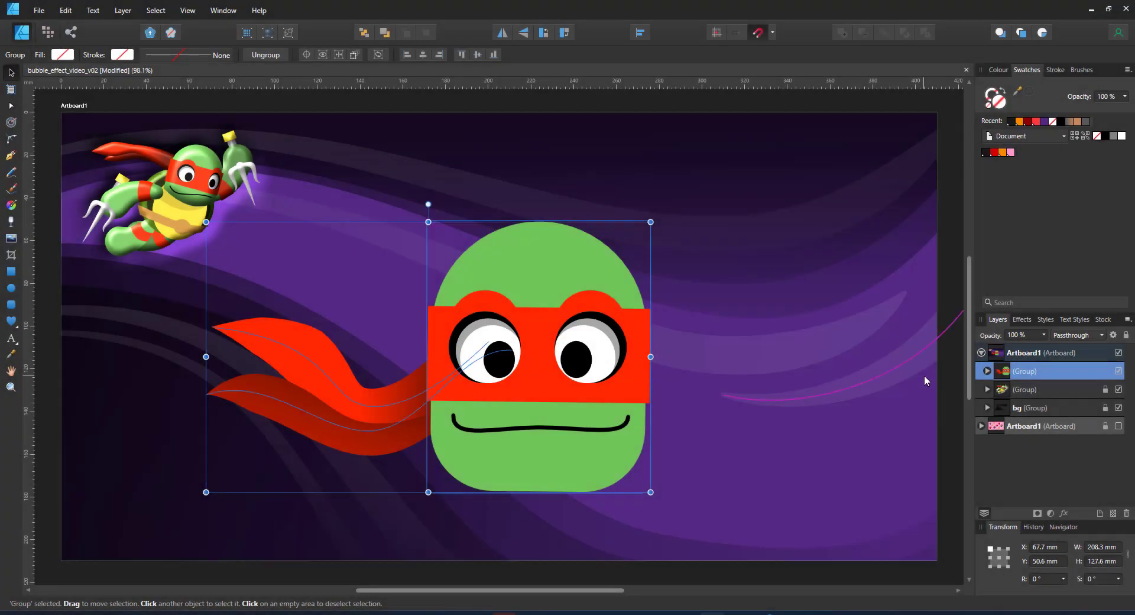
# Step: Ungroup the large turtle head illustration into the head group and its two fabric curves
pyautogui.hotkey('ctrl', 'shift', 'g')
pyautogui.click(1032, 388)
pyautogui.click(1041, 371)
pyautogui.click(1035, 390)
# Step: Duplicate the large head group and both fabric curves, and reorder the layers into two separate stacked sets
pyautogui.click(1021, 408)
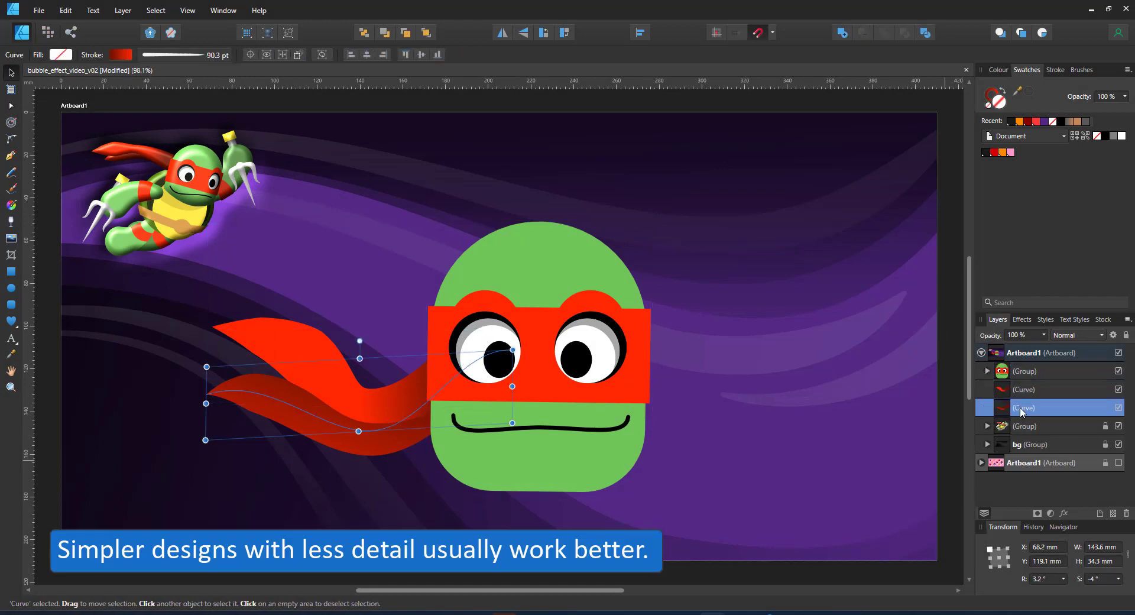
pyautogui.keyDown('shift'); pyautogui.click(1023, 393); pyautogui.keyUp('shift')
pyautogui.keyDown('shift'); pyautogui.click(1015, 372); pyautogui.keyUp('shift')
pyautogui.hotkey('ctrl', 'j')
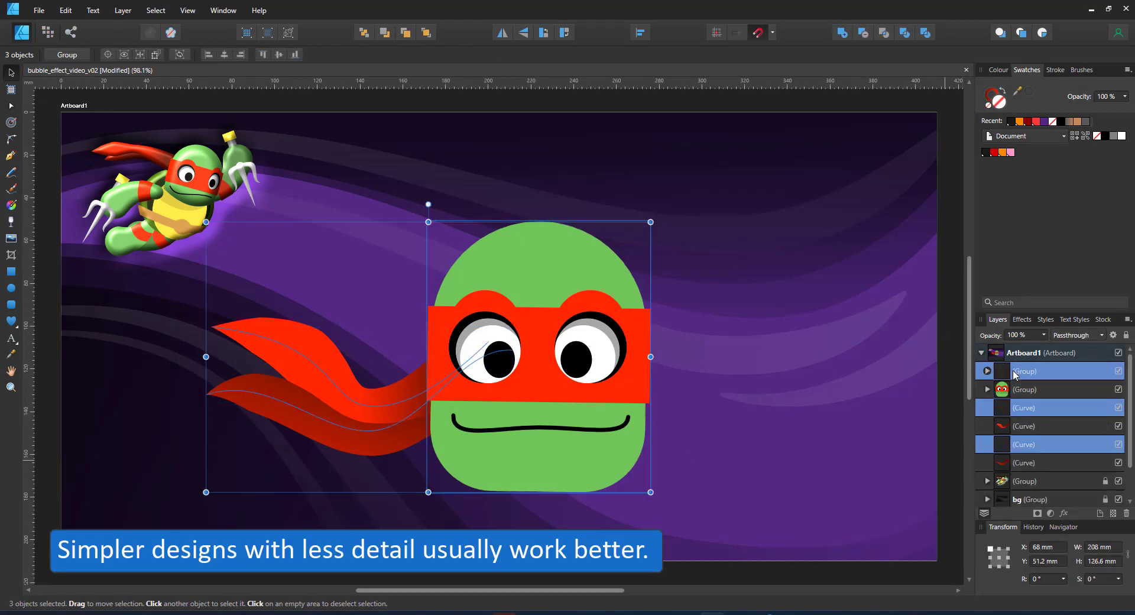
pyautogui.moveTo(1021, 464); pyautogui.dragTo(1023, 421)
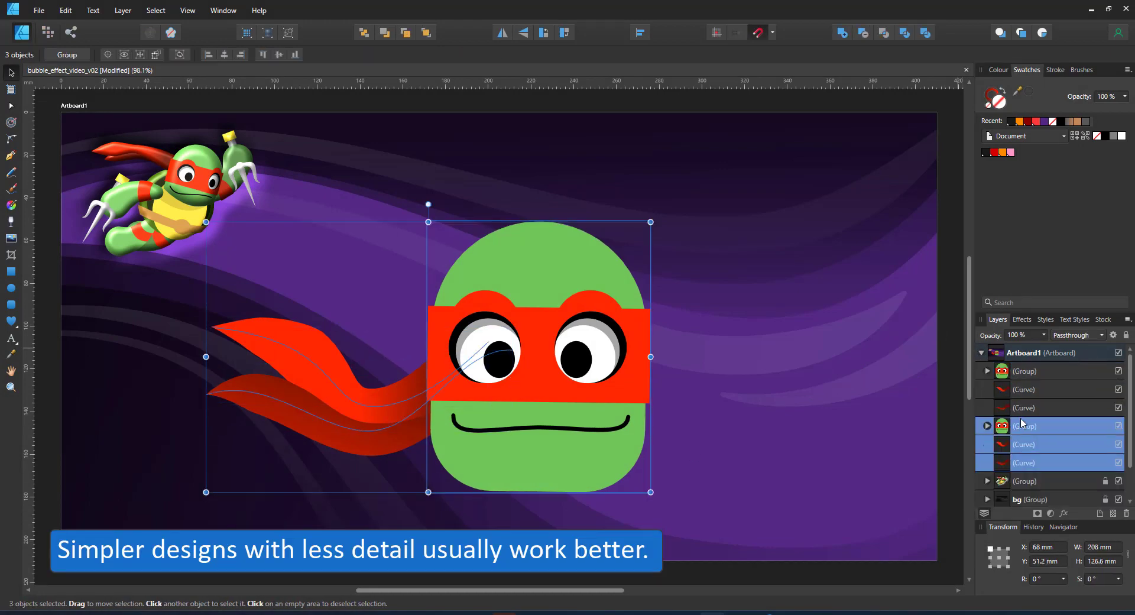
# Step: Expand the strokes of the two fabric curves in the lower duplicate set
pyautogui.keyDown('shift'); pyautogui.click(1032, 449); pyautogui.keyUp('shift')
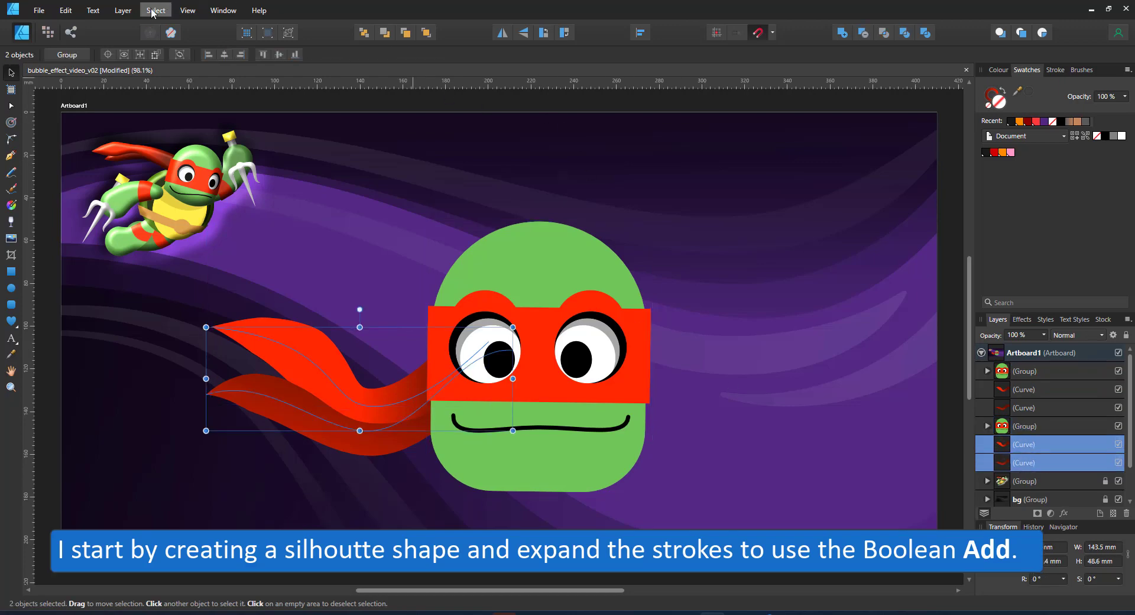
pyautogui.click(117, 19)
pyautogui.click(69, 312)
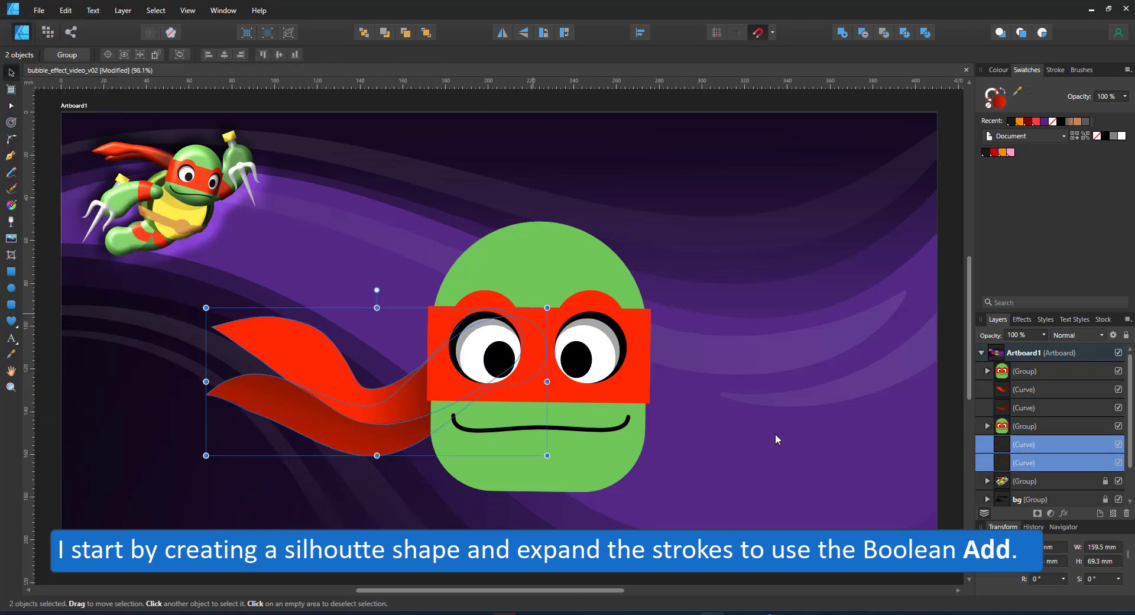
# Step: Ungroup the lower head group and merge its parts with both expanded fabric curves into one silhouette using Boolean Add
pyautogui.click(1039, 427)
pyautogui.hotkey('ctrl', 'shift', 'g')
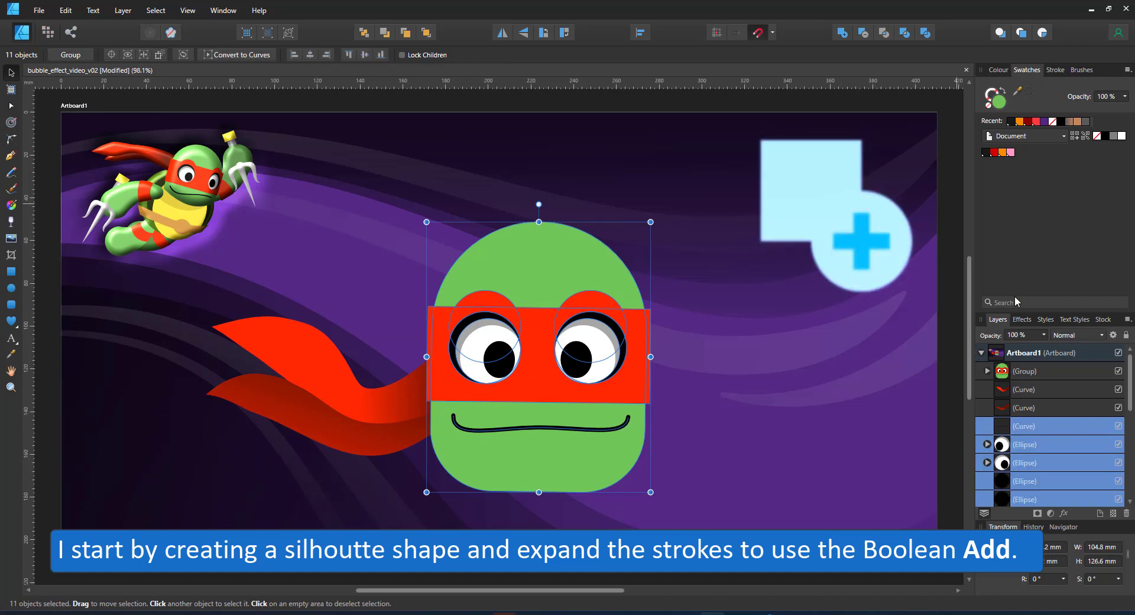
pyautogui.scroll(-2, 1033, 451)
pyautogui.keyDown('shift'); pyautogui.click(1028, 426); pyautogui.keyUp('shift')
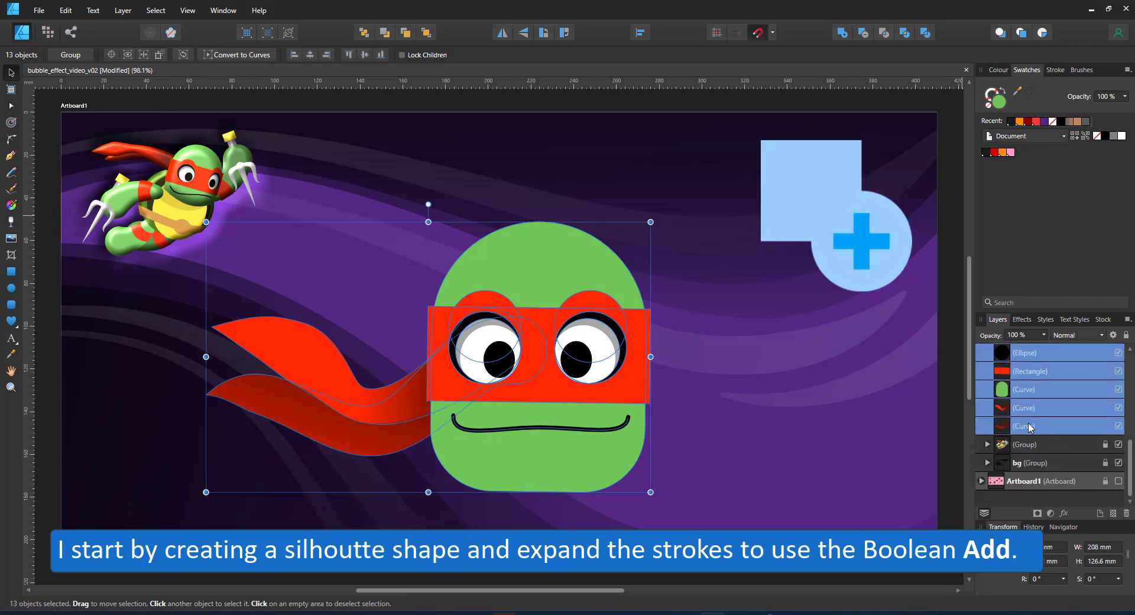
pyautogui.click(844, 33)
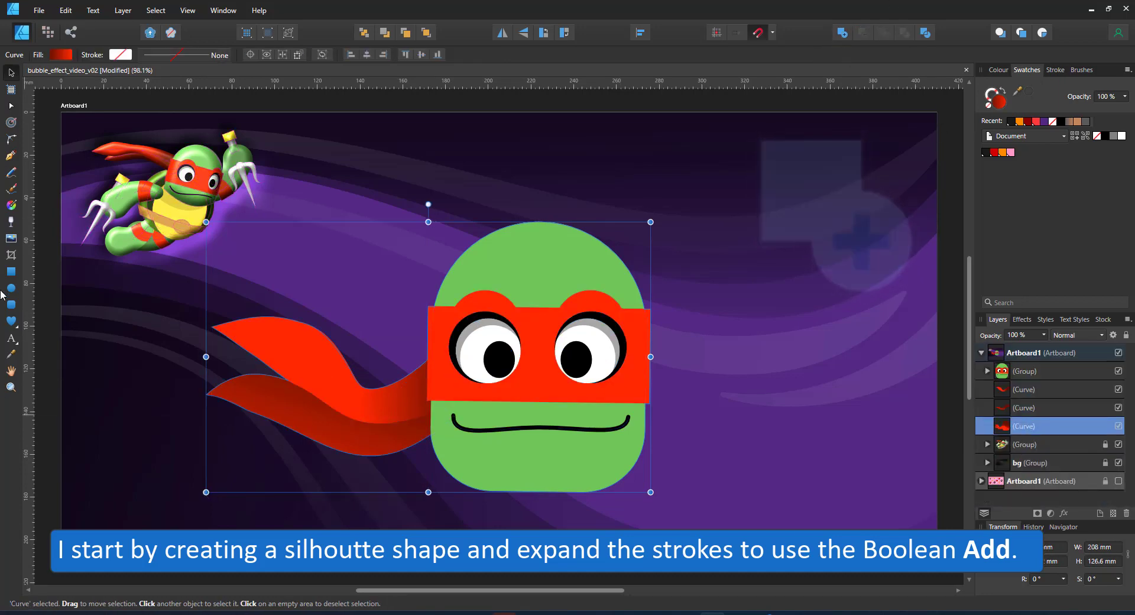
# Step: Expand the silhouette outward with a contour of about 3.9 mm and fill it near-black as an outline
pyautogui.click(11, 122)
pyautogui.moveTo(559, 313); pyautogui.dragTo(564, 302)
pyautogui.click(1012, 122)
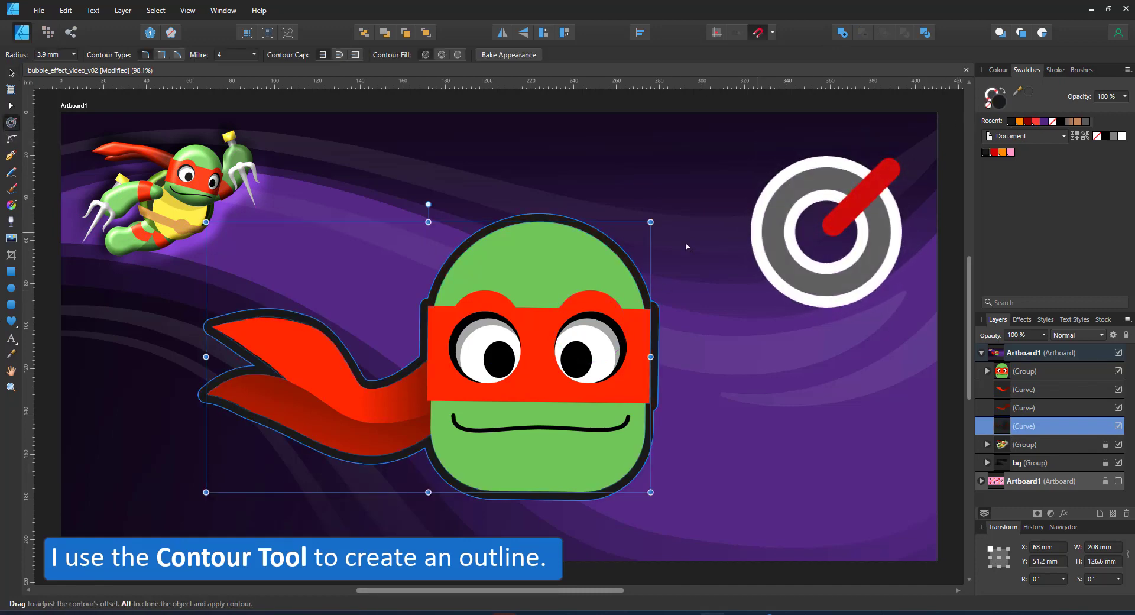
# Step: Add a Bevel / Emboss effect to the outline shape with type Outer, Invert enabled and a radius of 300 px
pyautogui.click(1065, 513)
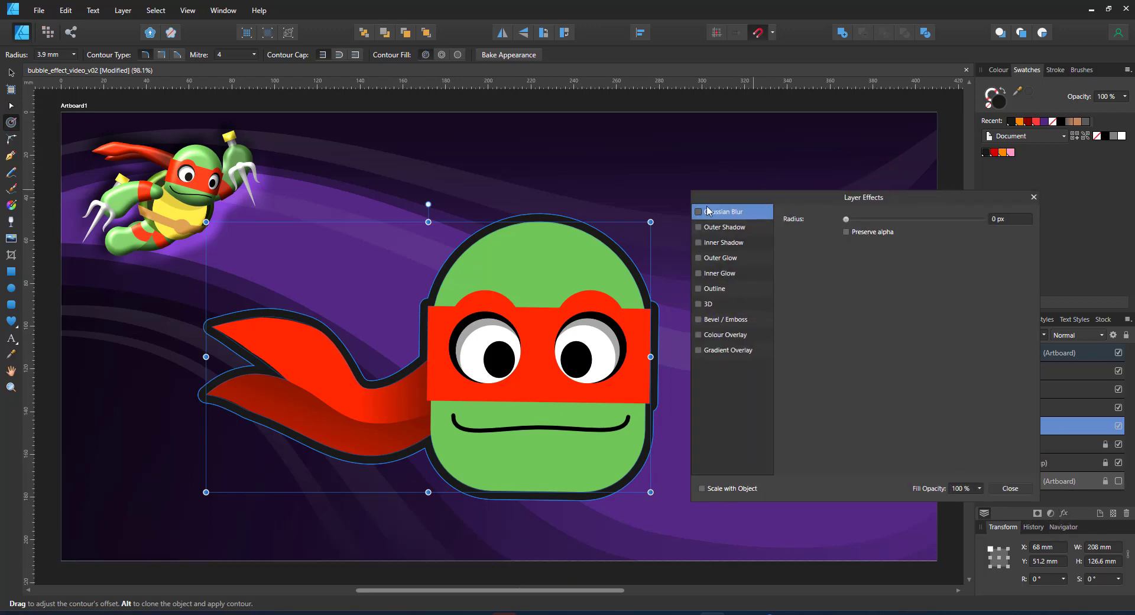
pyautogui.click(697, 320)
pyautogui.click(860, 218)
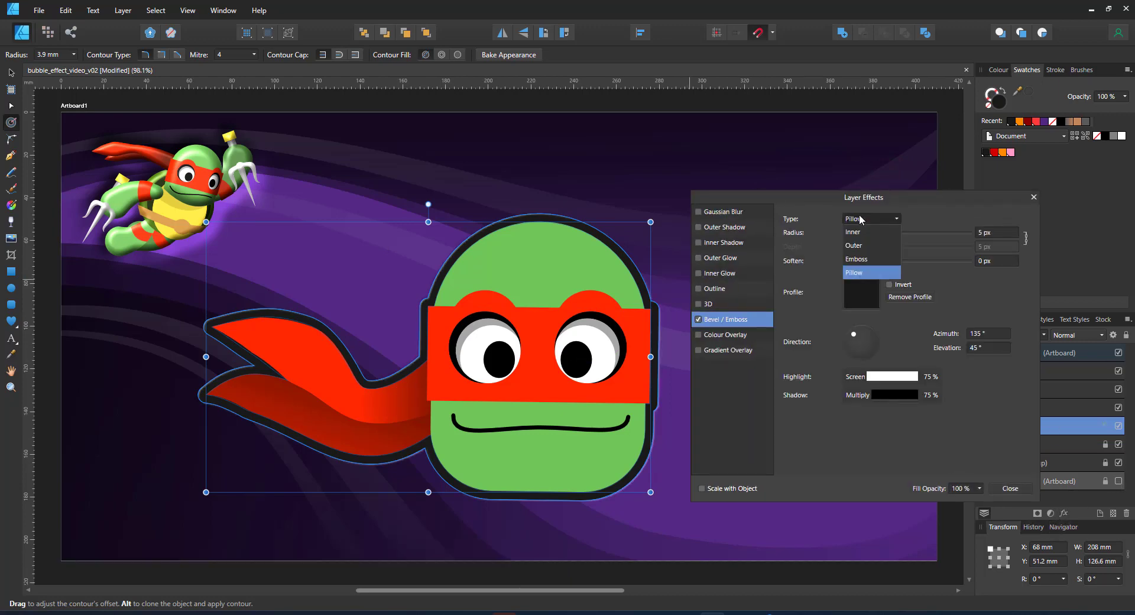
pyautogui.click(860, 243)
pyautogui.moveTo(886, 234); pyautogui.dragTo(1062, 235)
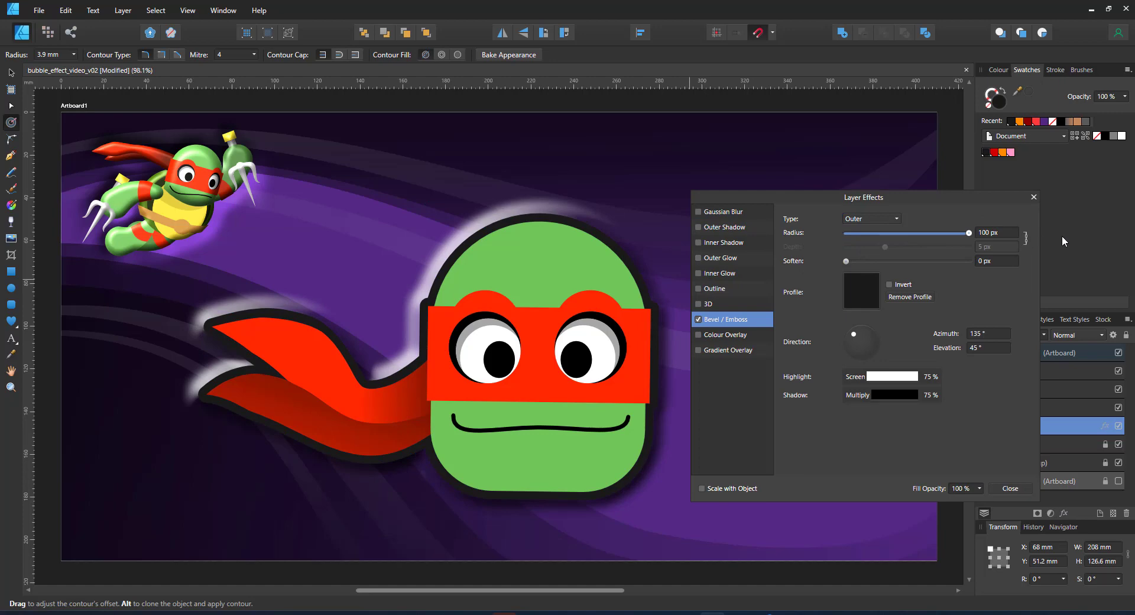
pyautogui.click(890, 285)
pyautogui.click(993, 231)
pyautogui.write('300')
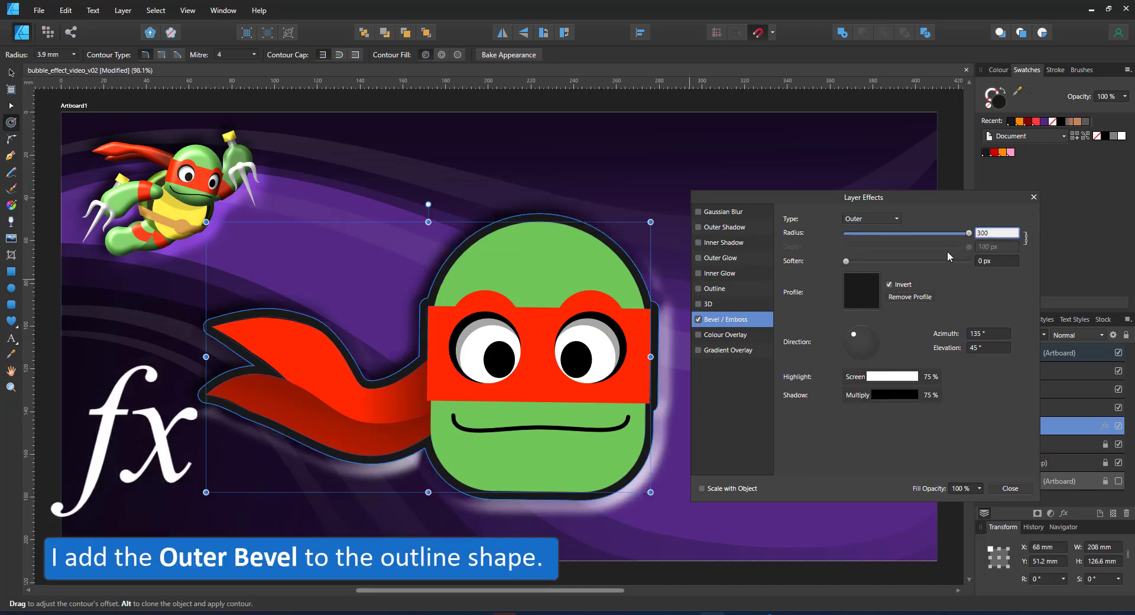
pyautogui.press('Return')
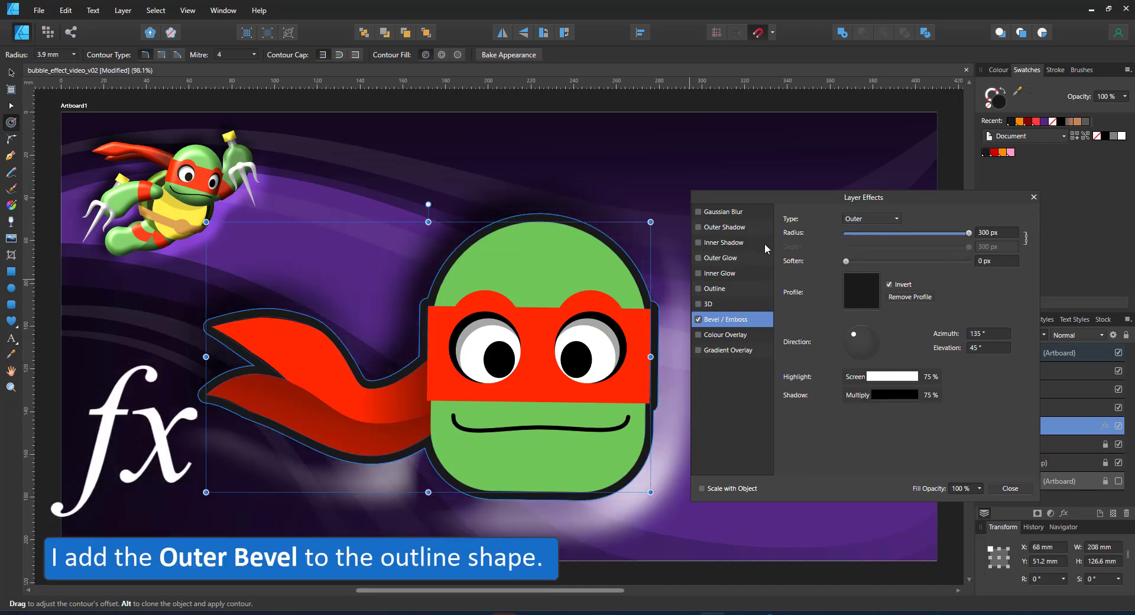
# Step: Change the blend mode of the outline's bevel highlight to Overlay
pyautogui.click(894, 377)
pyautogui.click(796, 399)
pyautogui.click(782, 470)
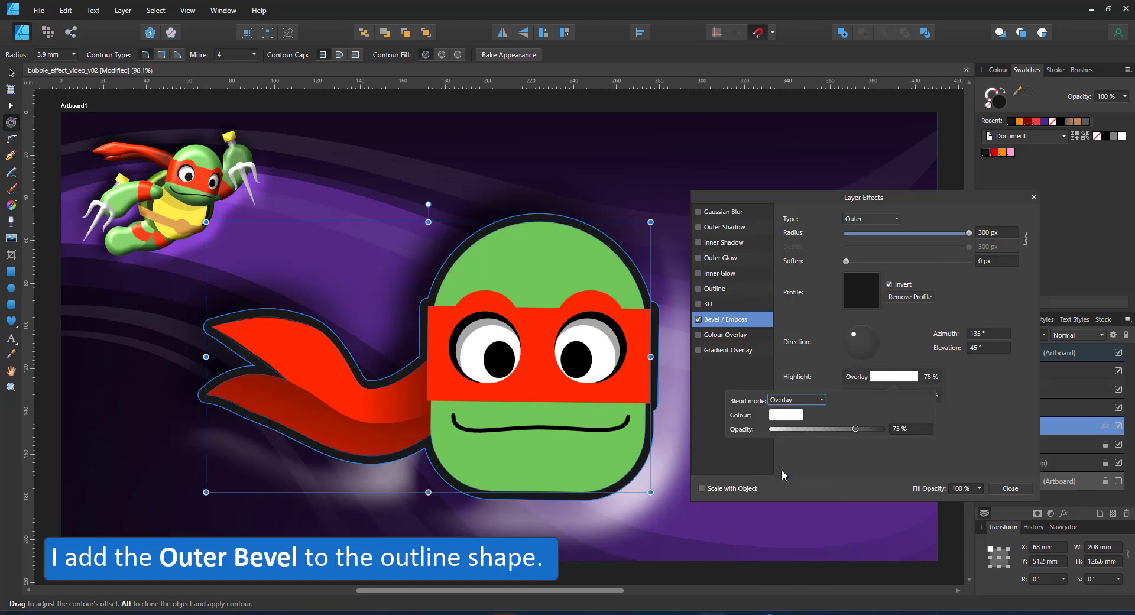
pyautogui.press('Tab')
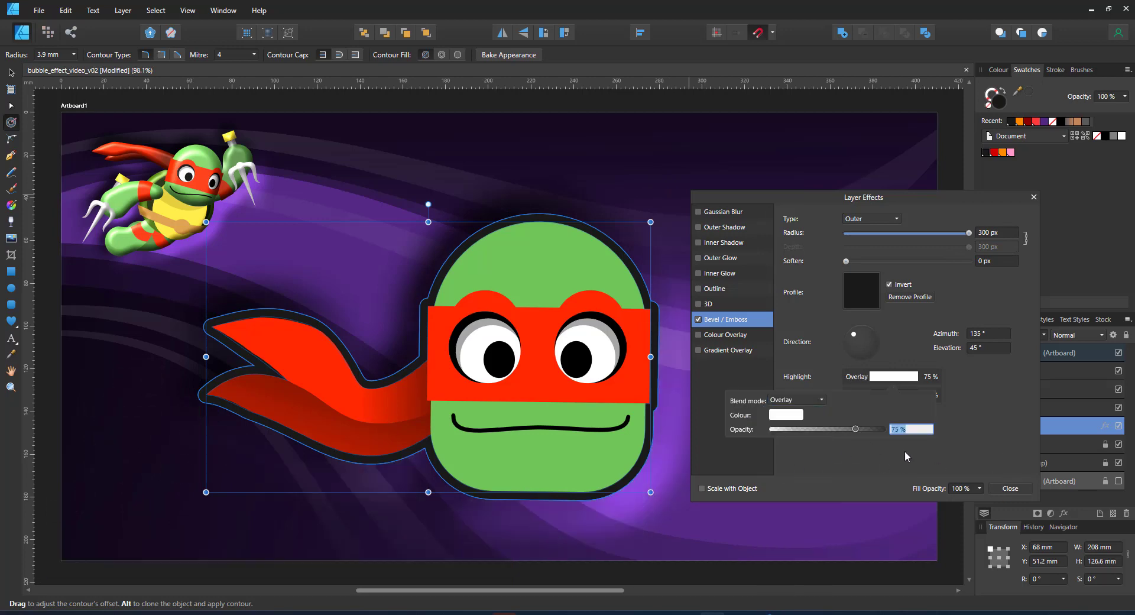
# Step: Set the opacity of the outline's bevel shadow to 30%
pyautogui.click(905, 395)
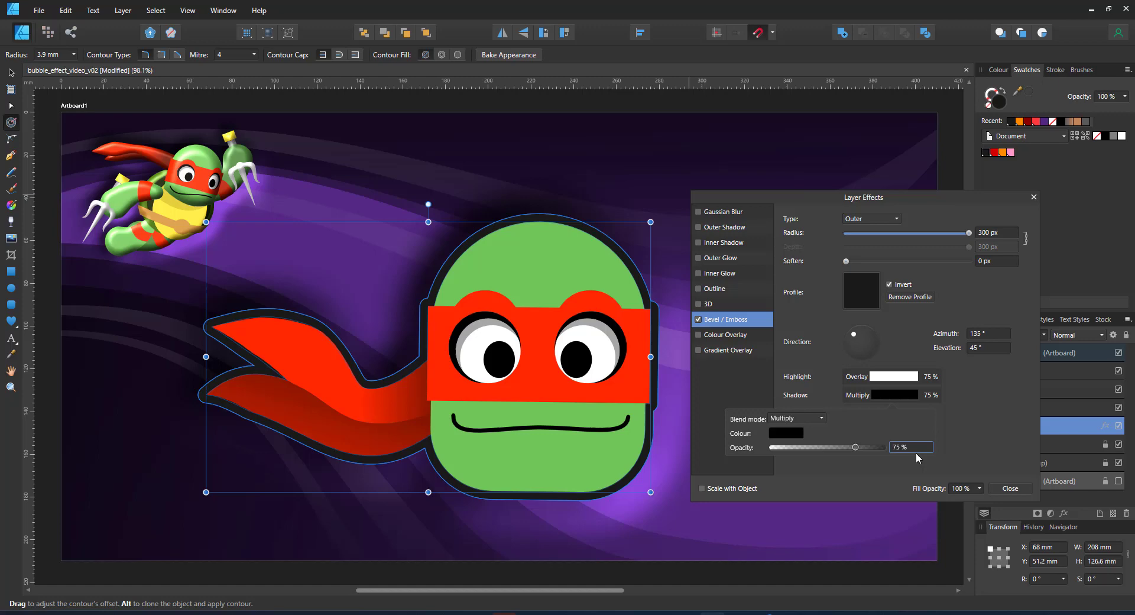
pyautogui.click(807, 447)
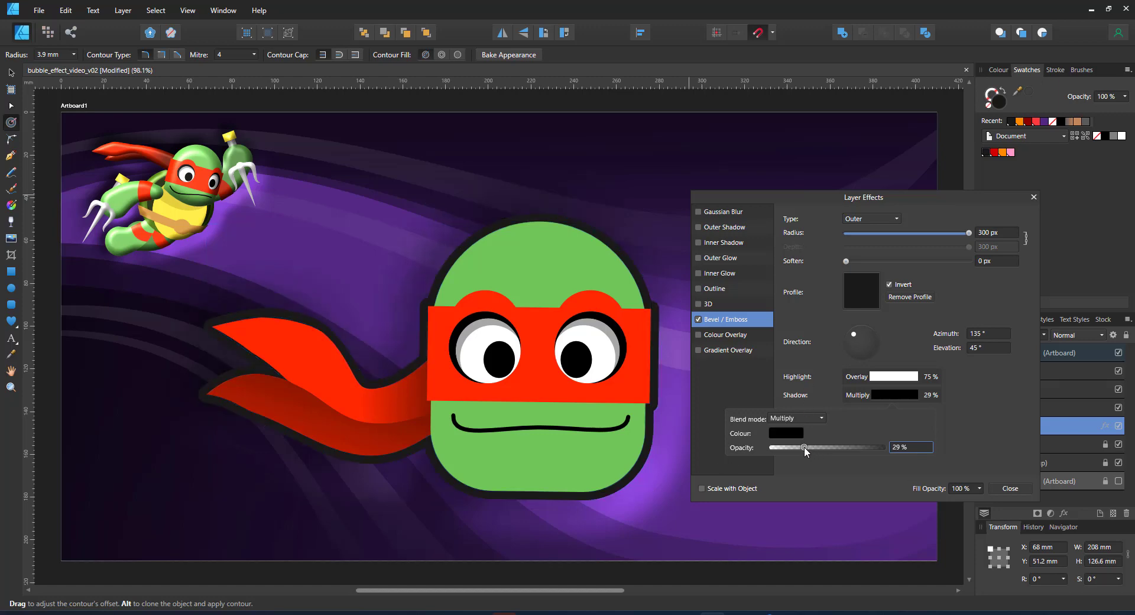
pyautogui.moveTo(808, 447); pyautogui.dragTo(812, 447)
pyautogui.click(911, 447)
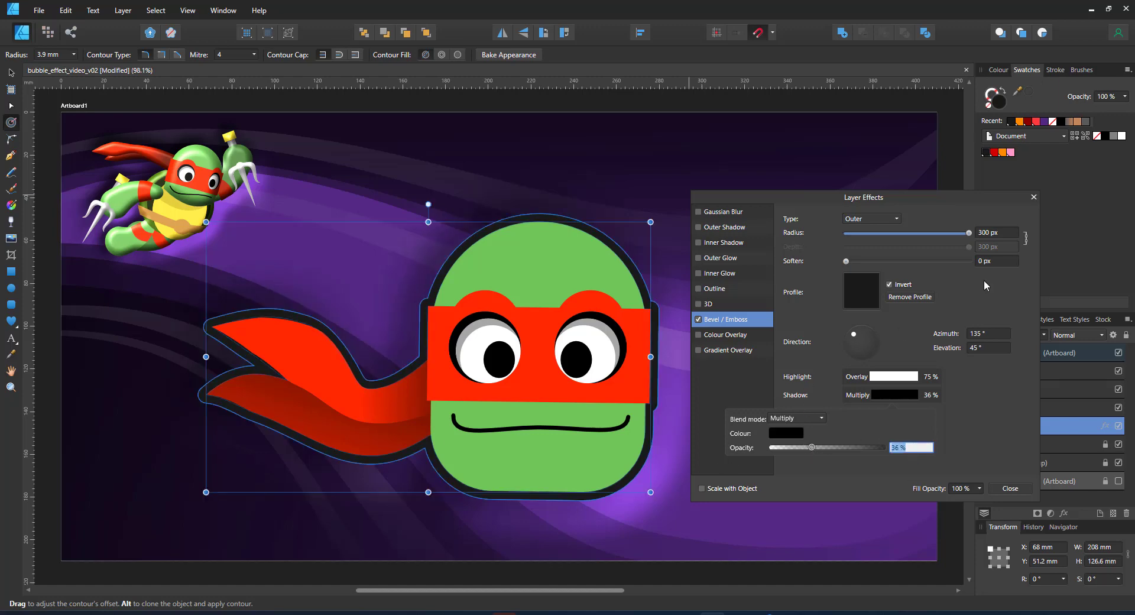
pyautogui.write('30')
pyautogui.press('Return')
# Step: Set the opacity of the outline's bevel highlight to 100% and close the layer effects
pyautogui.click(895, 377)
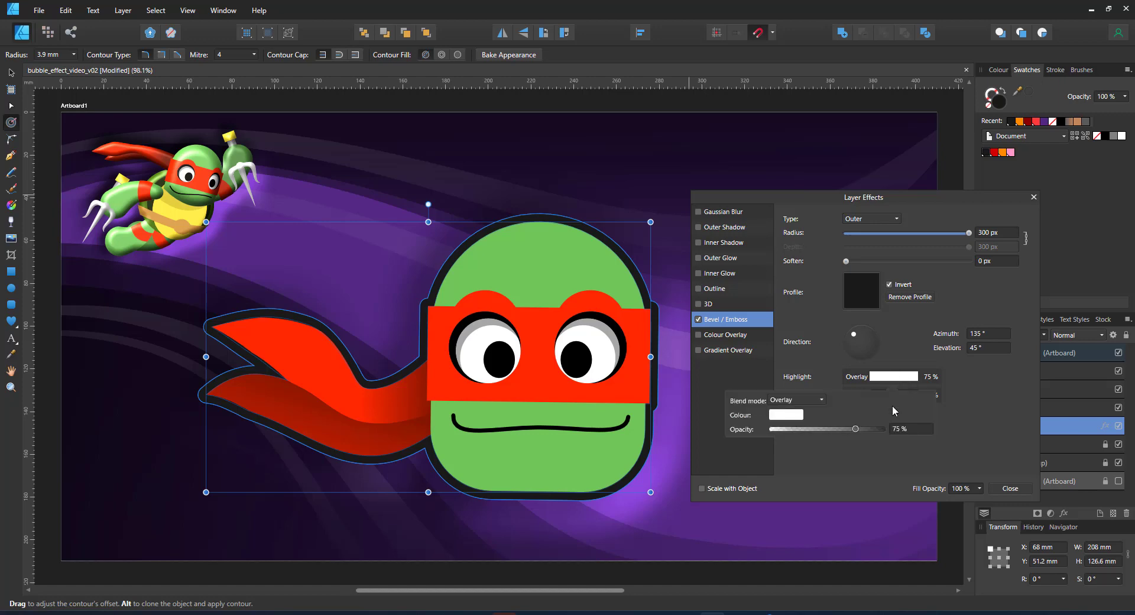
pyautogui.press('Return')
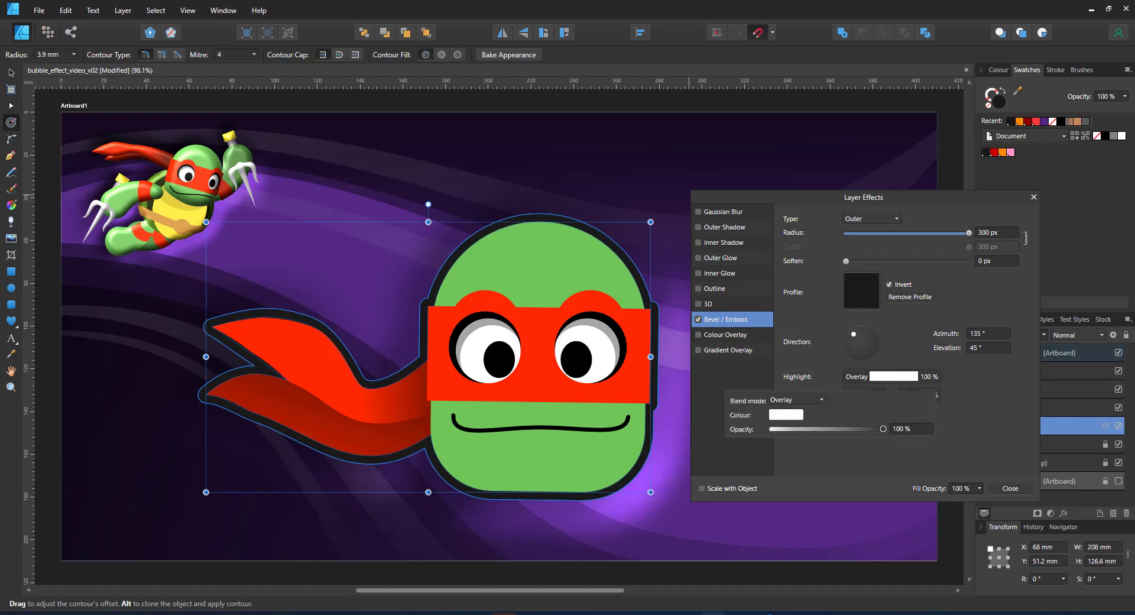
pyautogui.click(1034, 197)
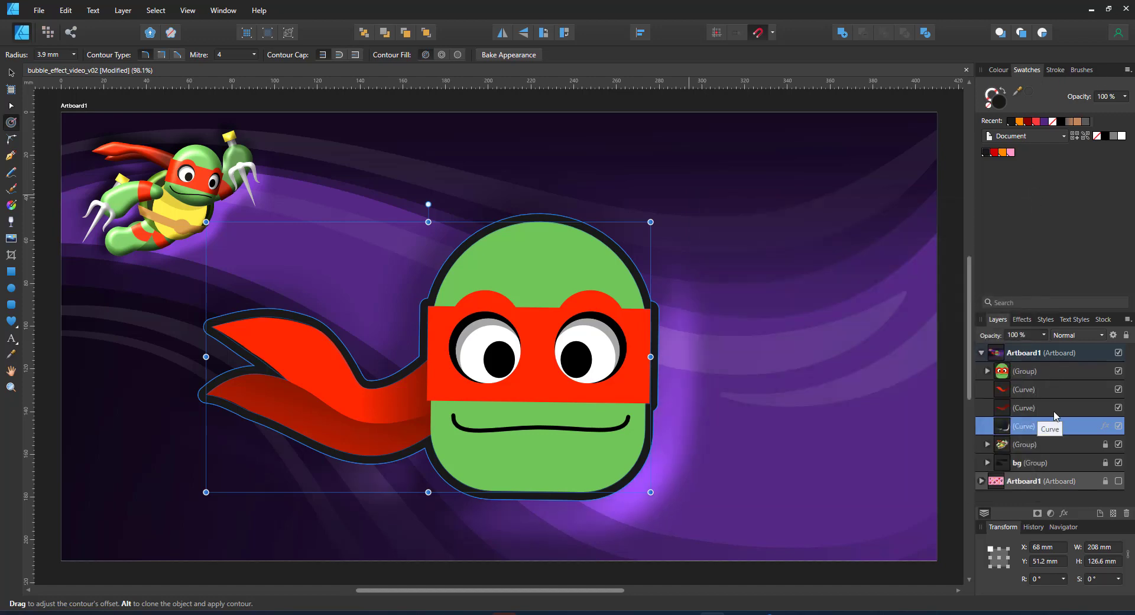
# Step: Duplicate the outline shape and set the copy's outer bevel to a 100 px radius with about 16.3 px softening
pyautogui.hotkey('ctrl', 'j')
pyautogui.click(1104, 426)
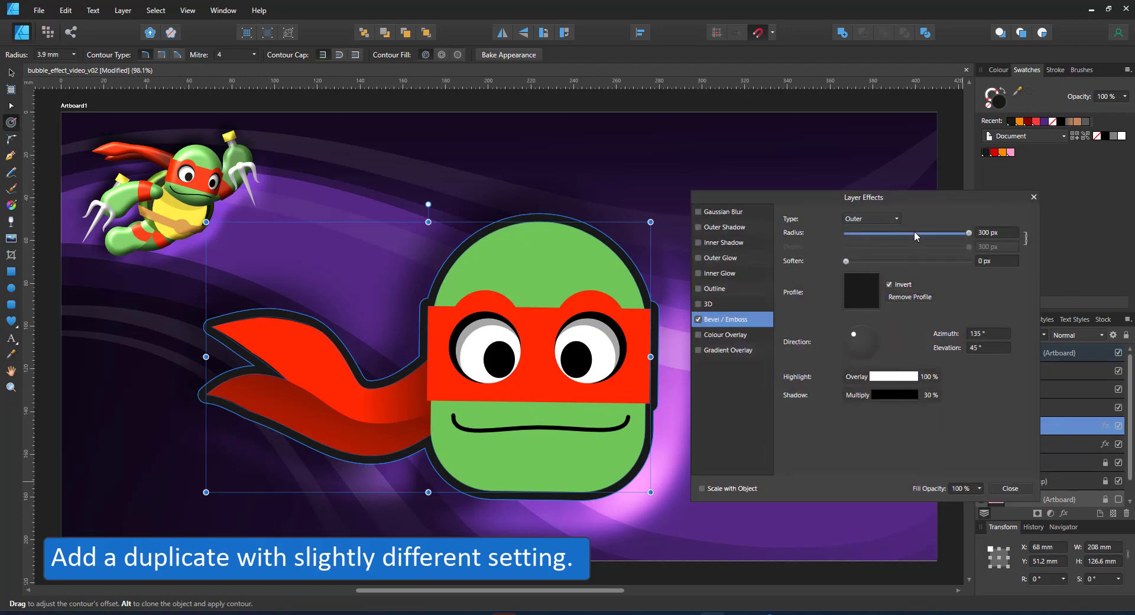
pyautogui.moveTo(968, 233); pyautogui.dragTo(951, 233)
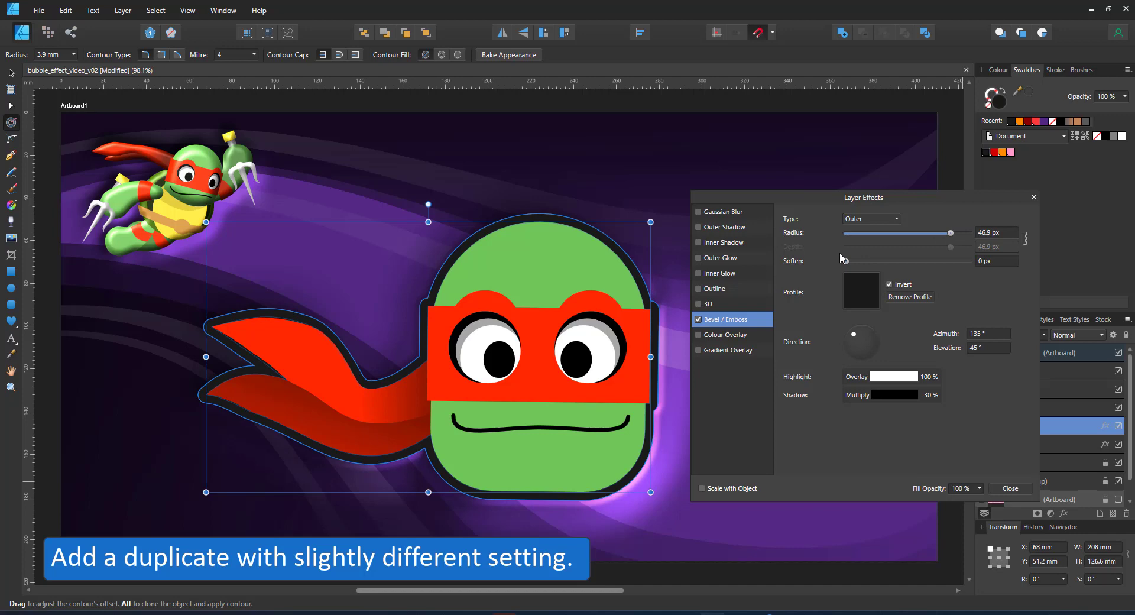
pyautogui.moveTo(844, 260); pyautogui.dragTo(978, 236)
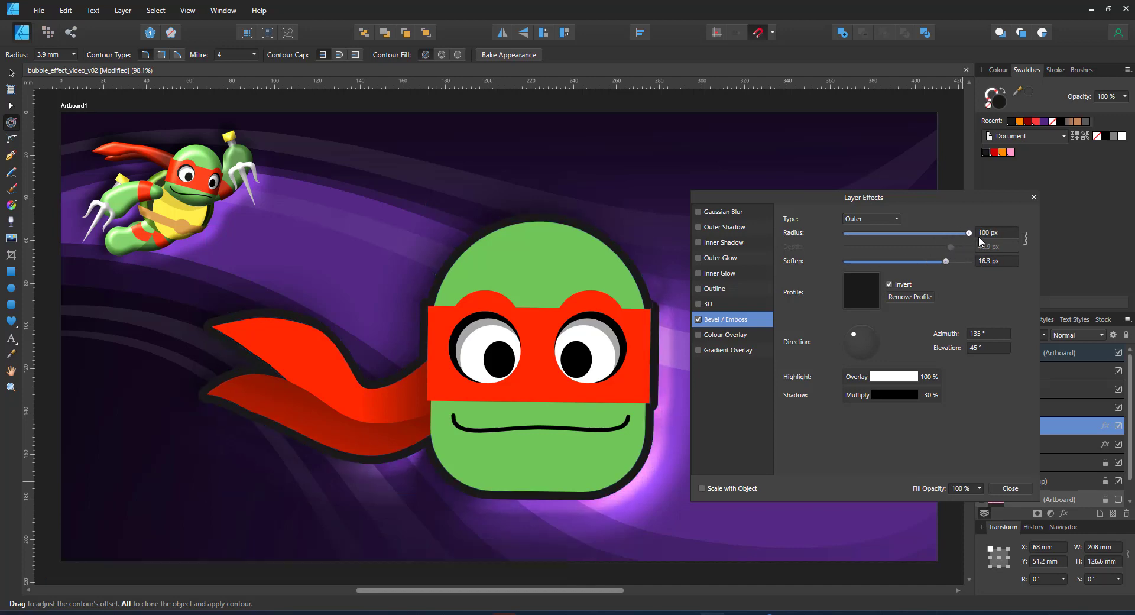
# Step: Set the duplicate outline's bevel highlight opacity to 75% and close the layer effects
pyautogui.click(914, 382)
pyautogui.write('50')
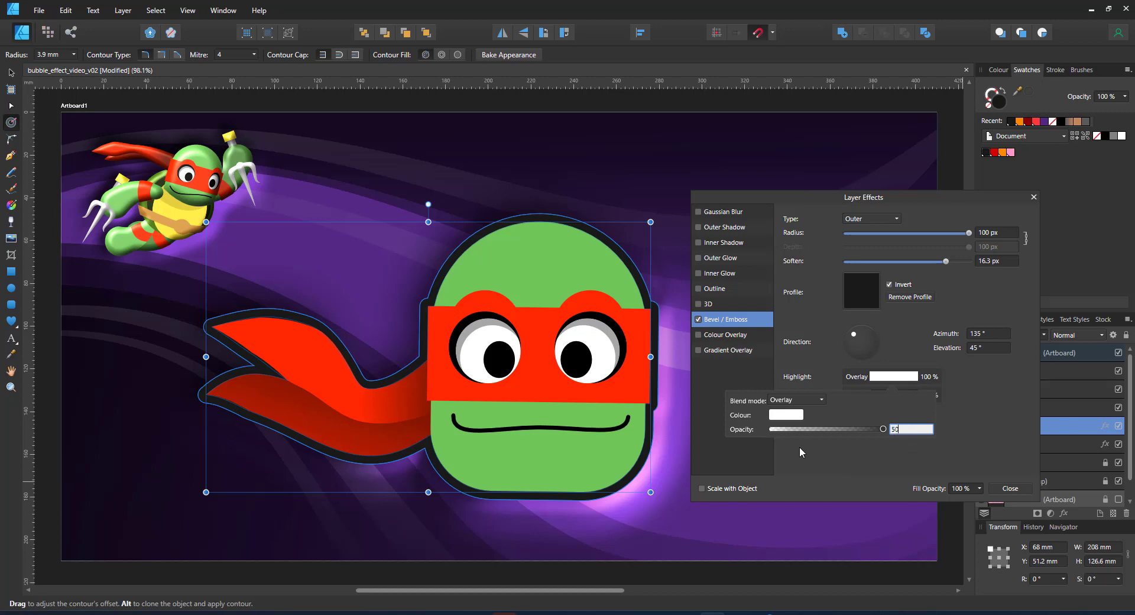
pyautogui.press('Return')
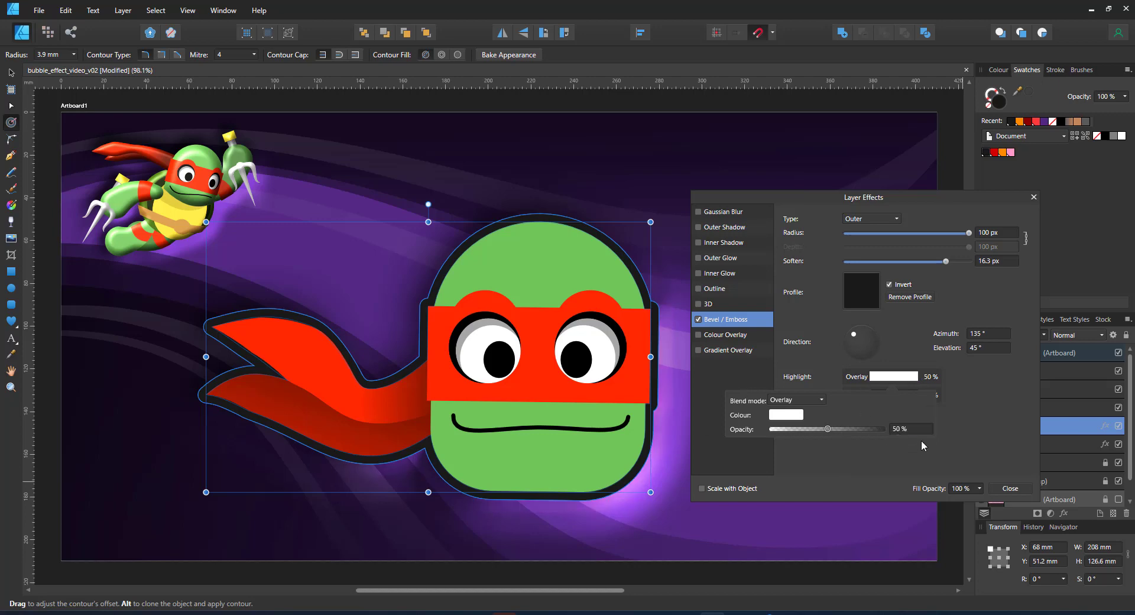
pyautogui.click(905, 434)
pyautogui.write('75')
pyautogui.press('Return')
pyautogui.click(1034, 197)
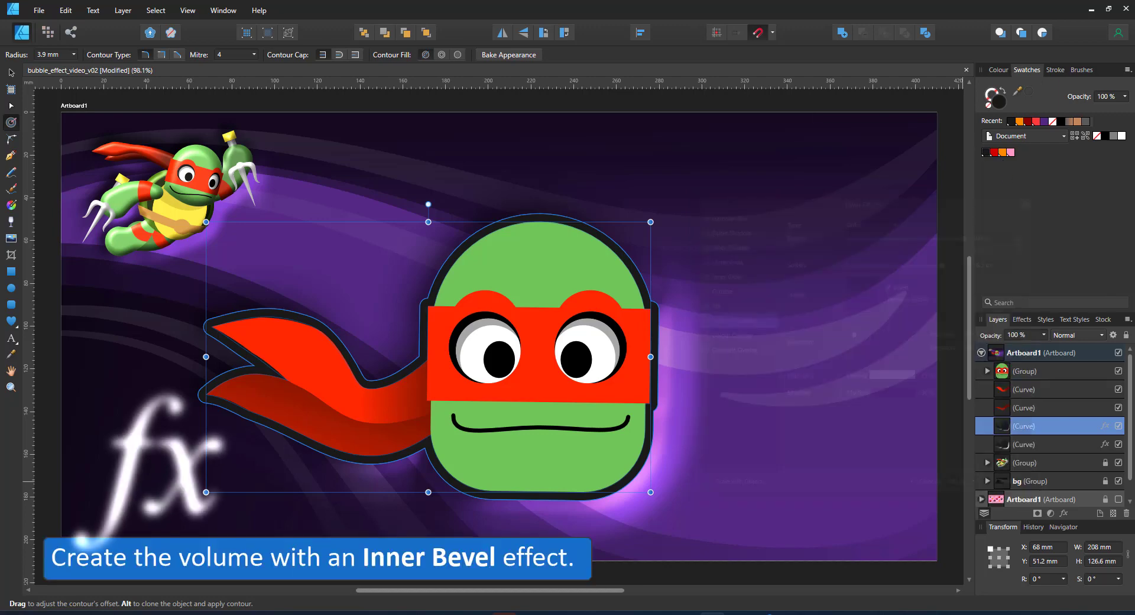
# Step: Add a Bevel / Emboss effect to the top head group with type Inner and a radius of 200 px
pyautogui.click(1024, 371)
pyautogui.click(1065, 512)
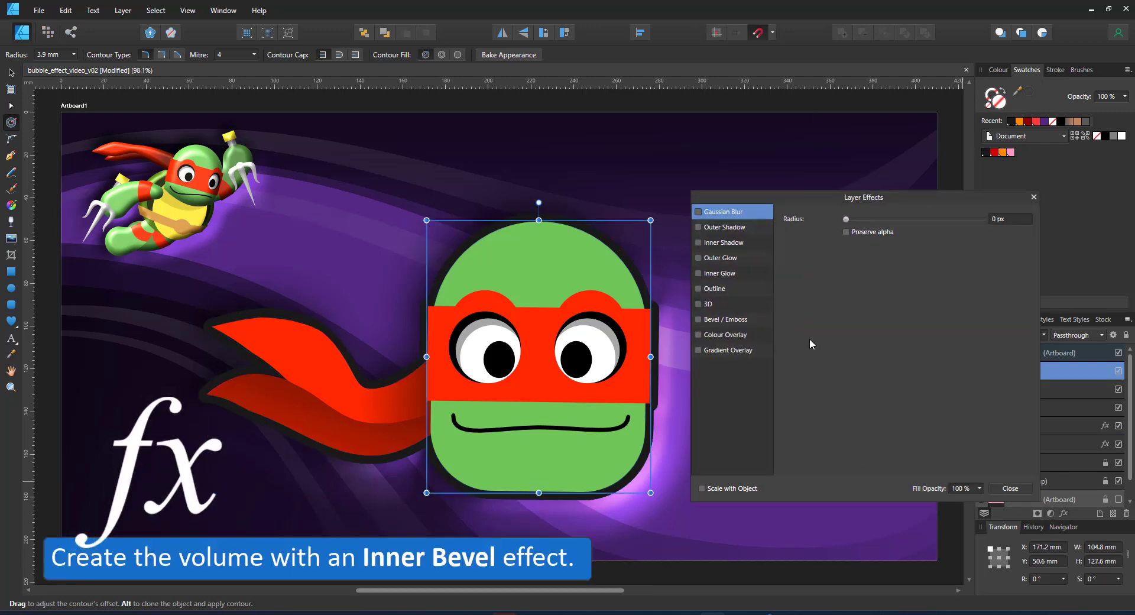
pyautogui.click(699, 319)
pyautogui.click(870, 219)
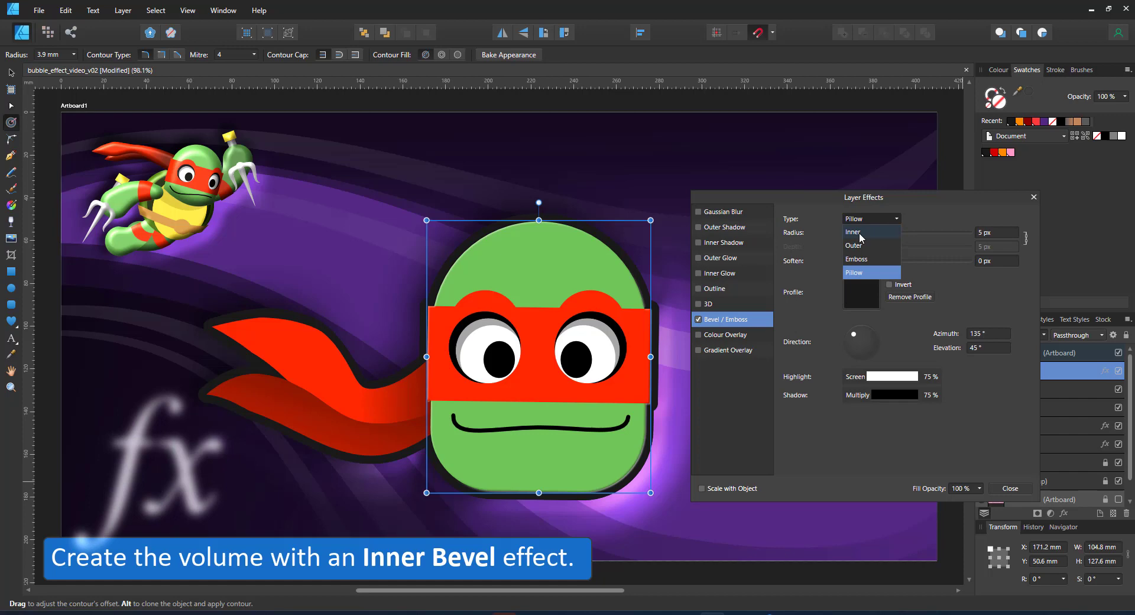
pyautogui.click(860, 232)
pyautogui.moveTo(885, 235); pyautogui.dragTo(1021, 261)
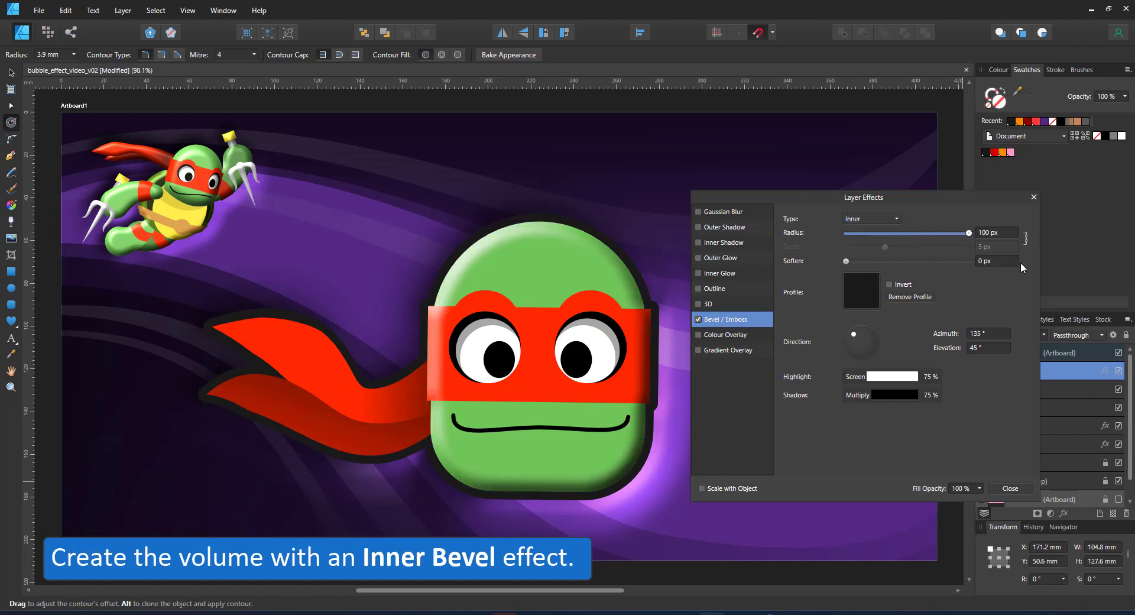
pyautogui.write('200')
pyautogui.press('Return')
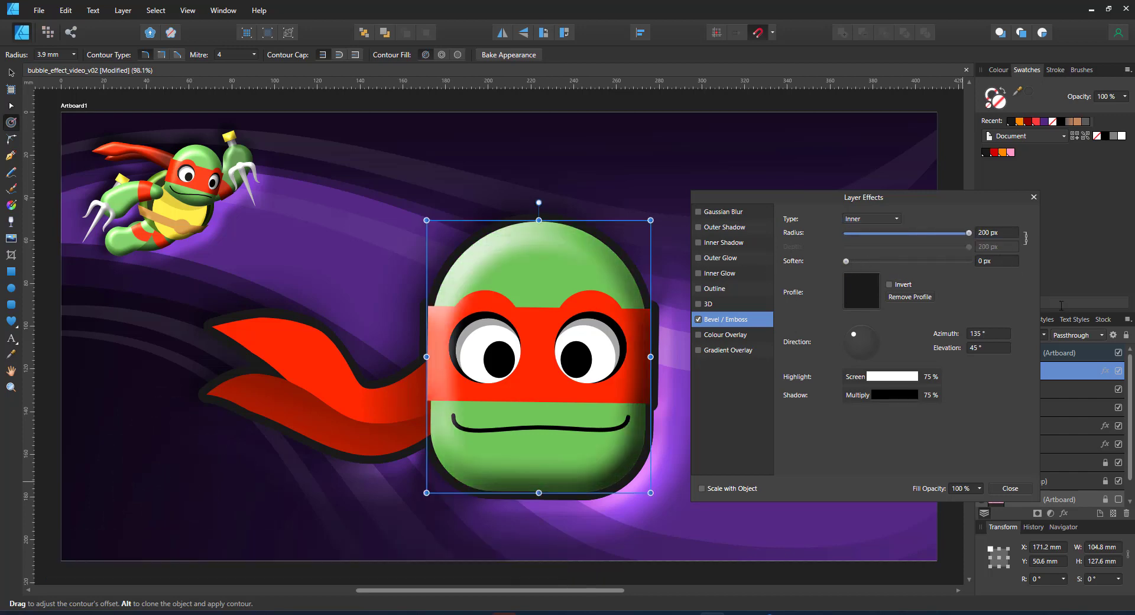
# Step: Copy the head group's effects and paste them as FX onto the two visible red fabric curves
pyautogui.click(1081, 425)
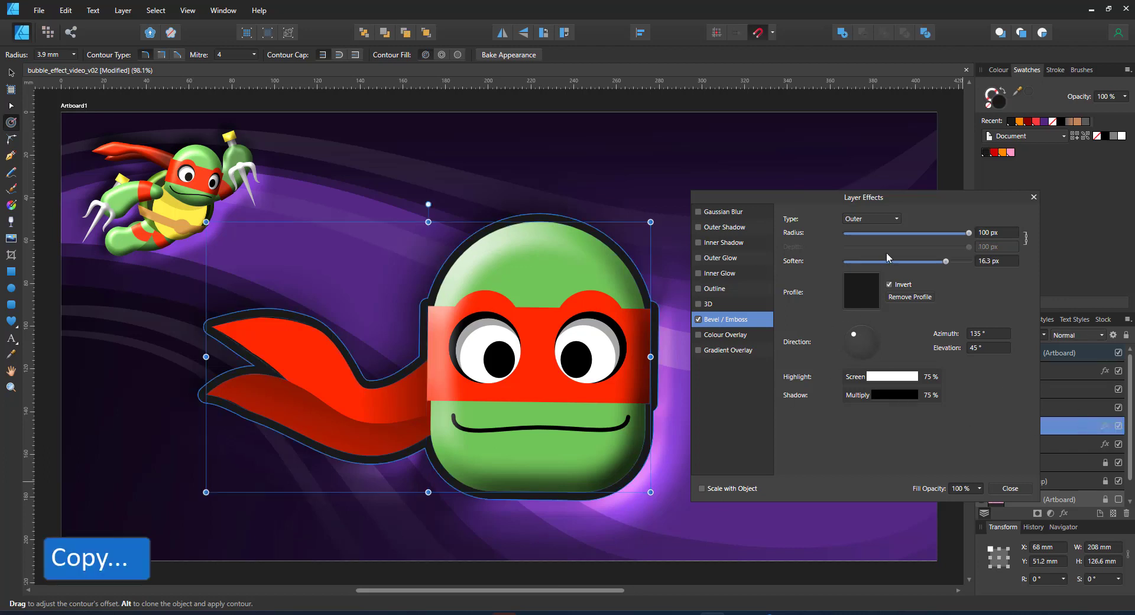
pyautogui.click(1094, 370)
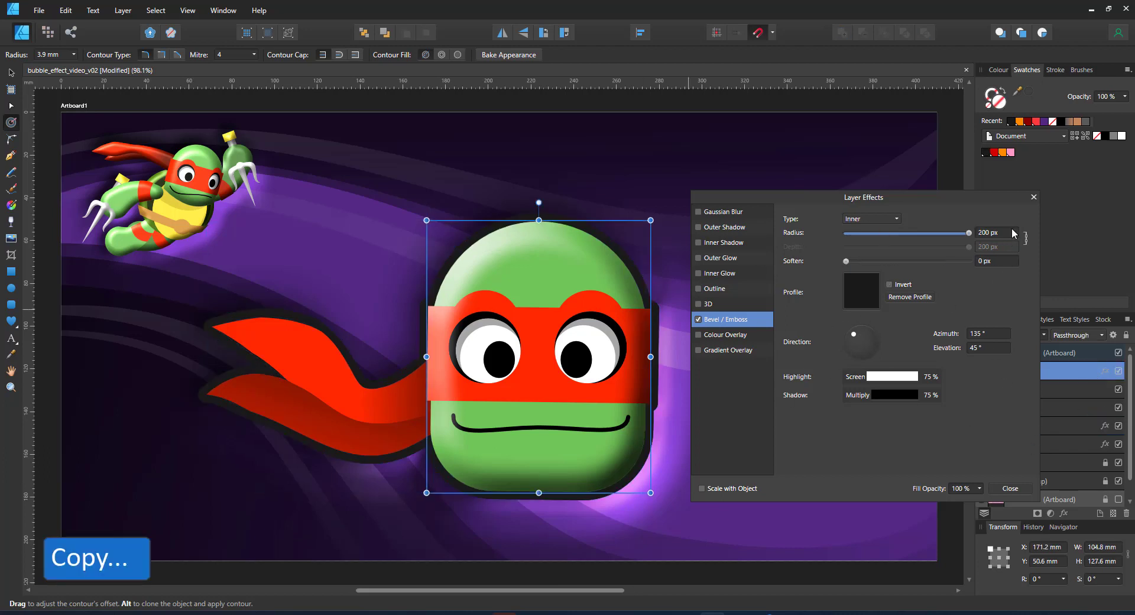
pyautogui.click(303, 366)
pyautogui.keyDown('shift'); pyautogui.click(269, 397); pyautogui.keyUp('shift')
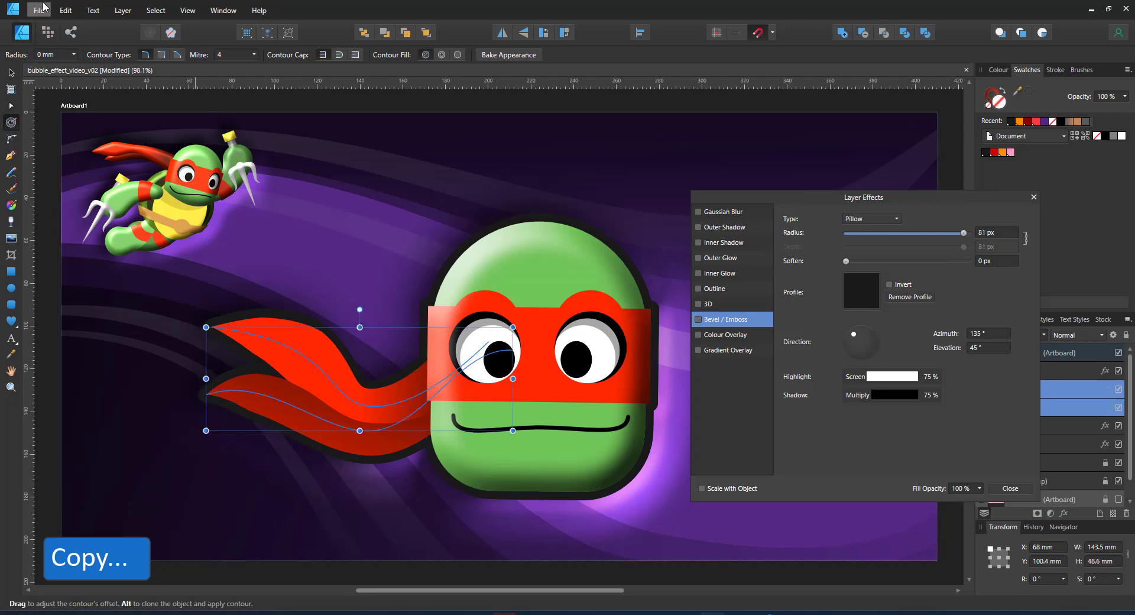
pyautogui.click(57, 8)
pyautogui.click(56, 7)
pyautogui.click(59, 8)
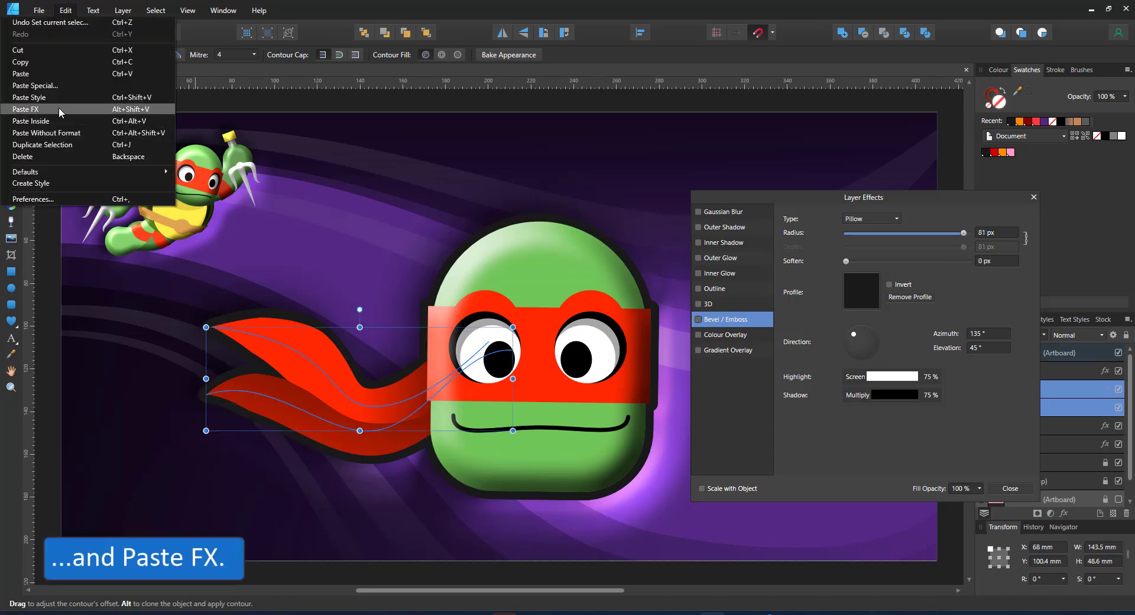
pyautogui.click(59, 107)
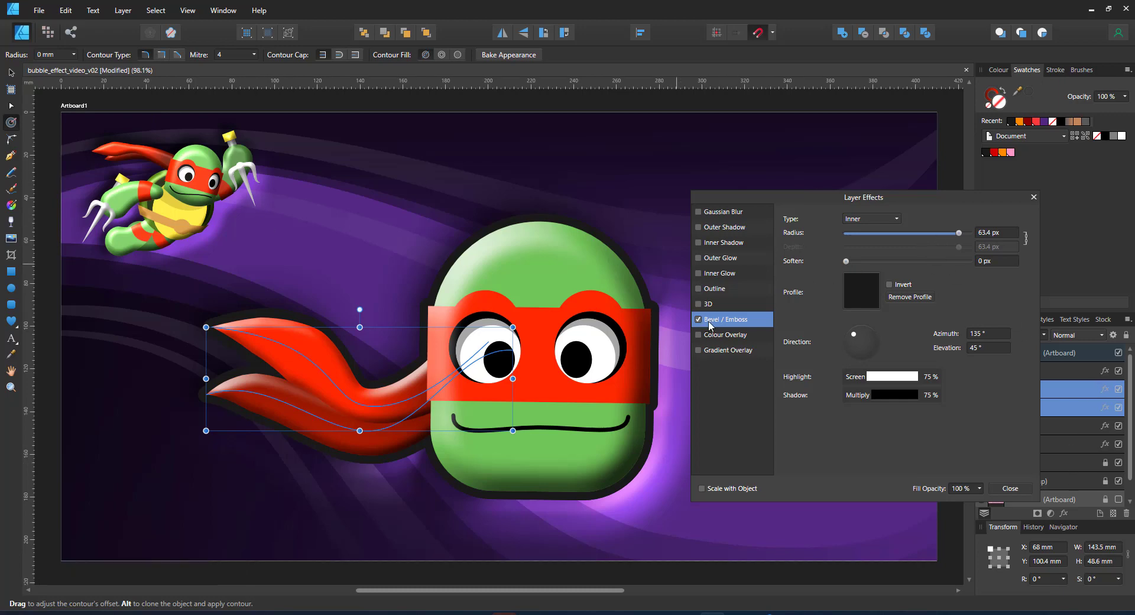
# Step: Set the inner bevel radius of the two red fabric curves to 120 px, close the effects and deselect
pyautogui.write('120')
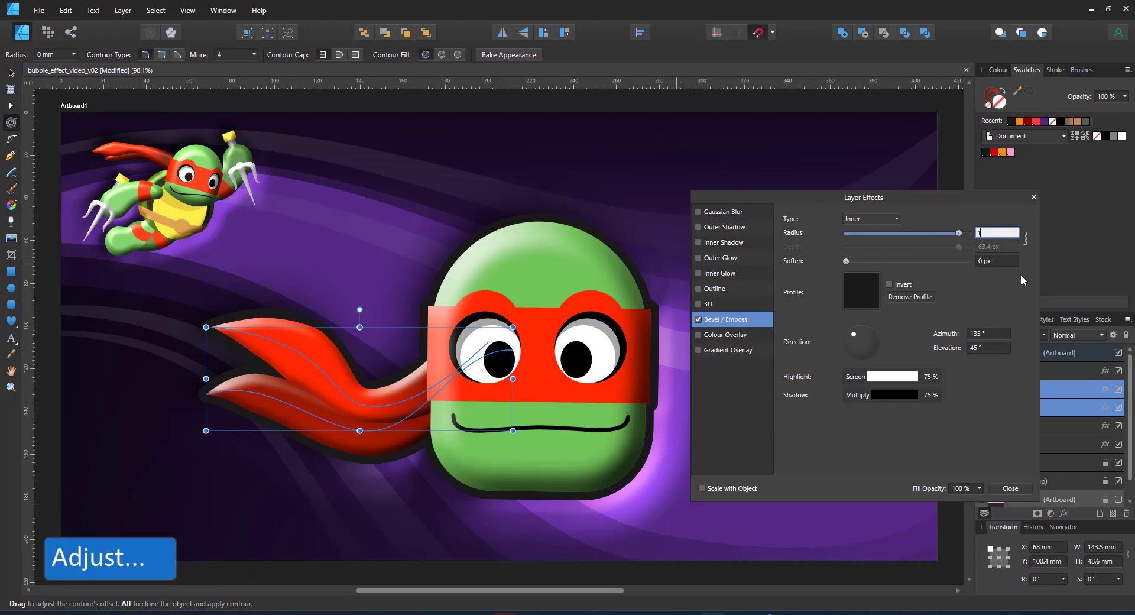
pyautogui.press('Return')
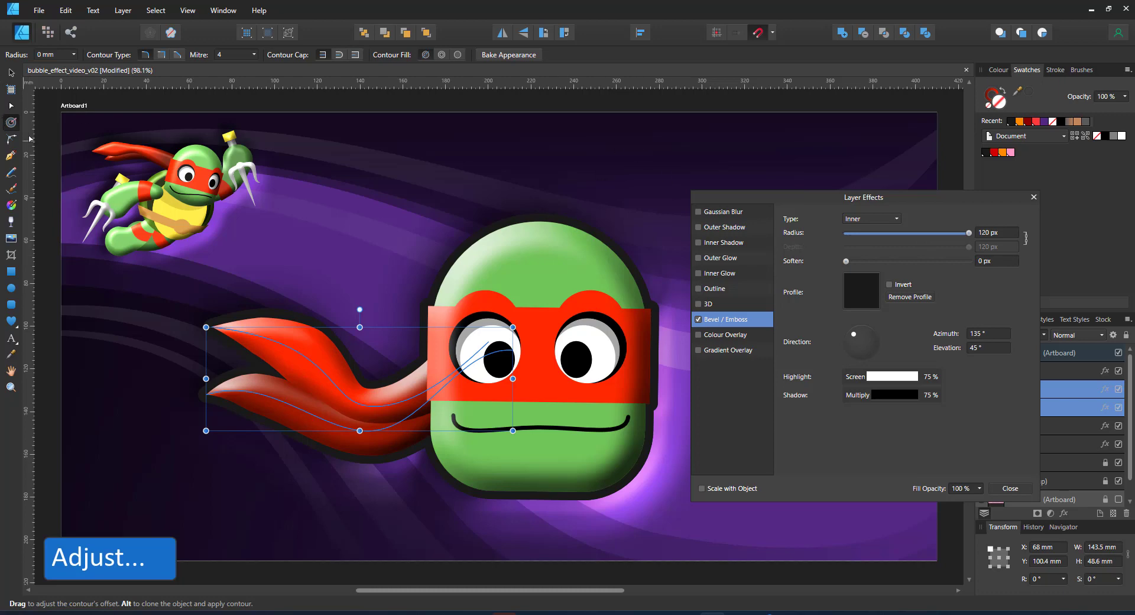
pyautogui.click(11, 72)
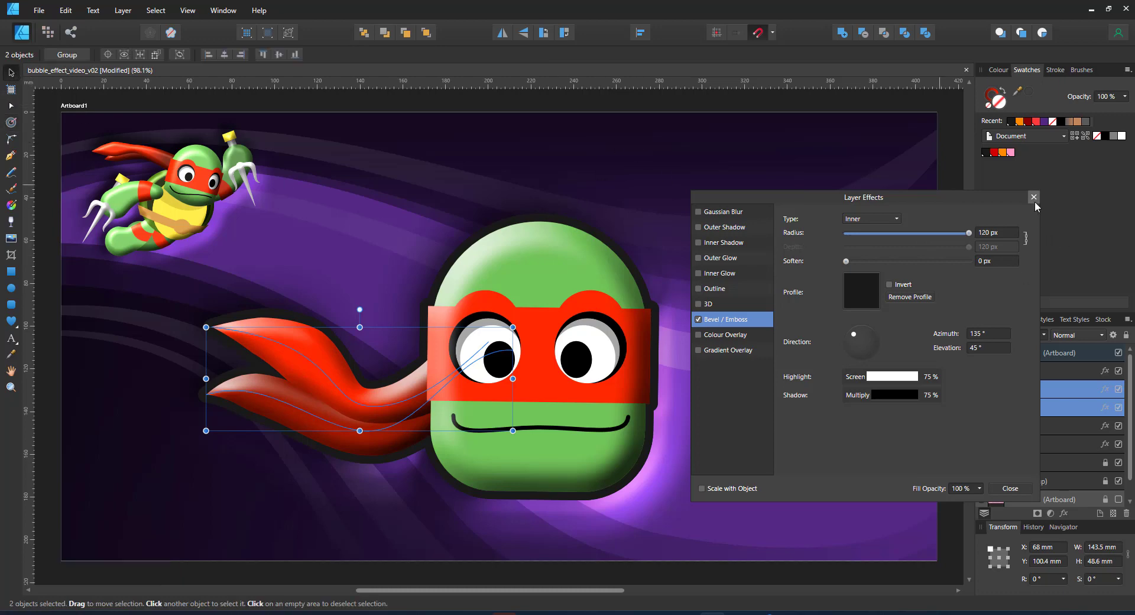
pyautogui.click(1034, 197)
pyautogui.click(760, 269)
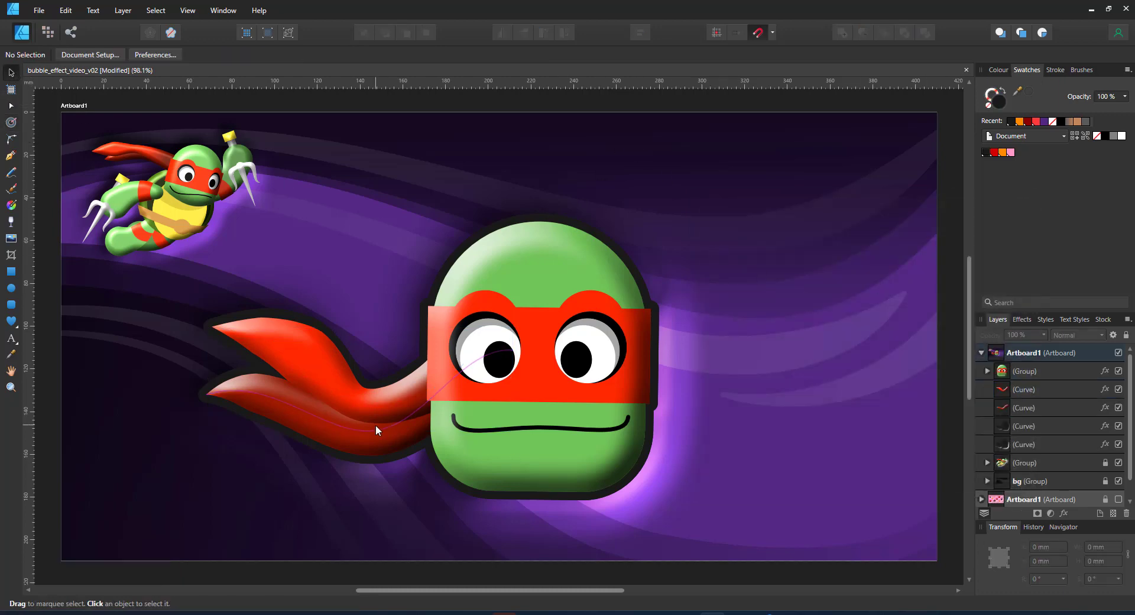
# Step: Add a Bevel / Emboss effect of type Inner to both eye ellipses inside the head group
pyautogui.keyDown('ctrl'); pyautogui.click(492, 331); pyautogui.keyUp('ctrl')
pyautogui.click(1036, 435)
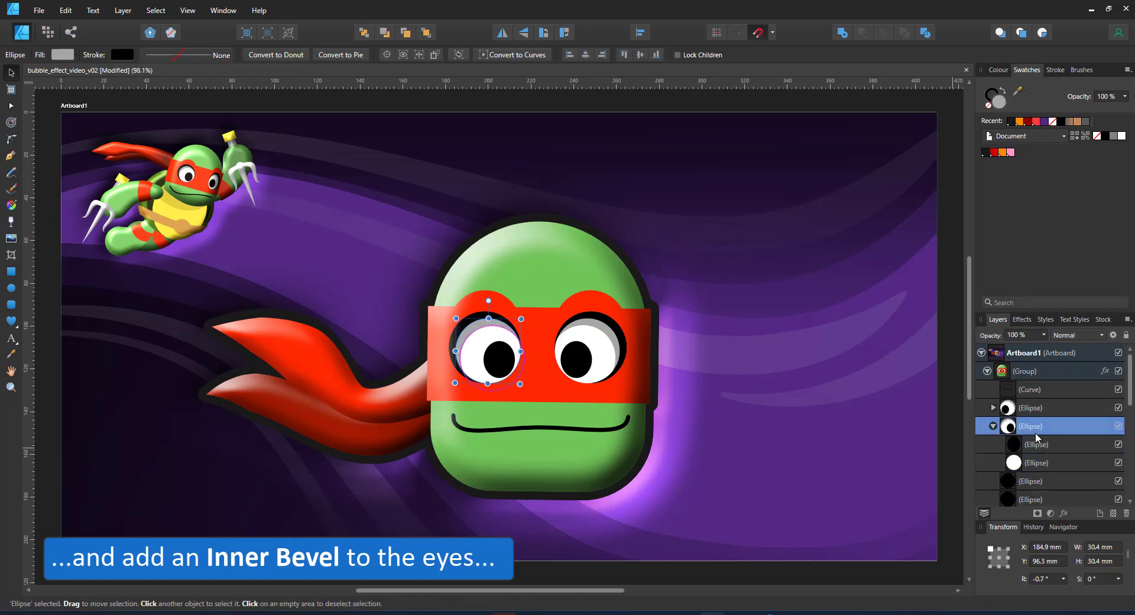
pyautogui.keyDown('shift'); pyautogui.click(1037, 413); pyautogui.keyUp('shift')
pyautogui.click(1063, 513)
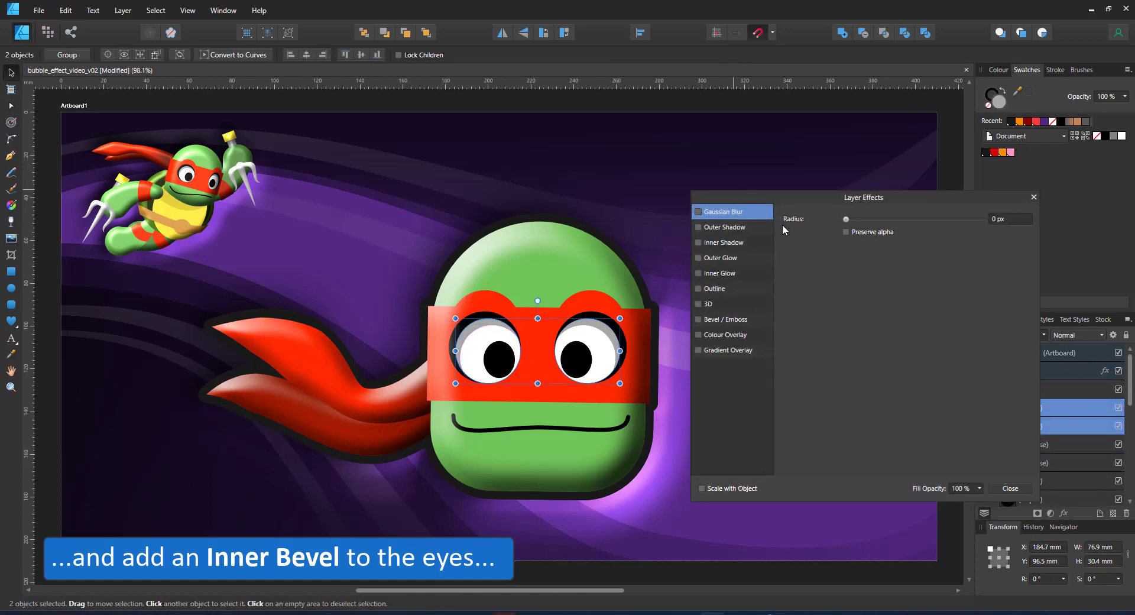
pyautogui.click(698, 319)
pyautogui.click(884, 223)
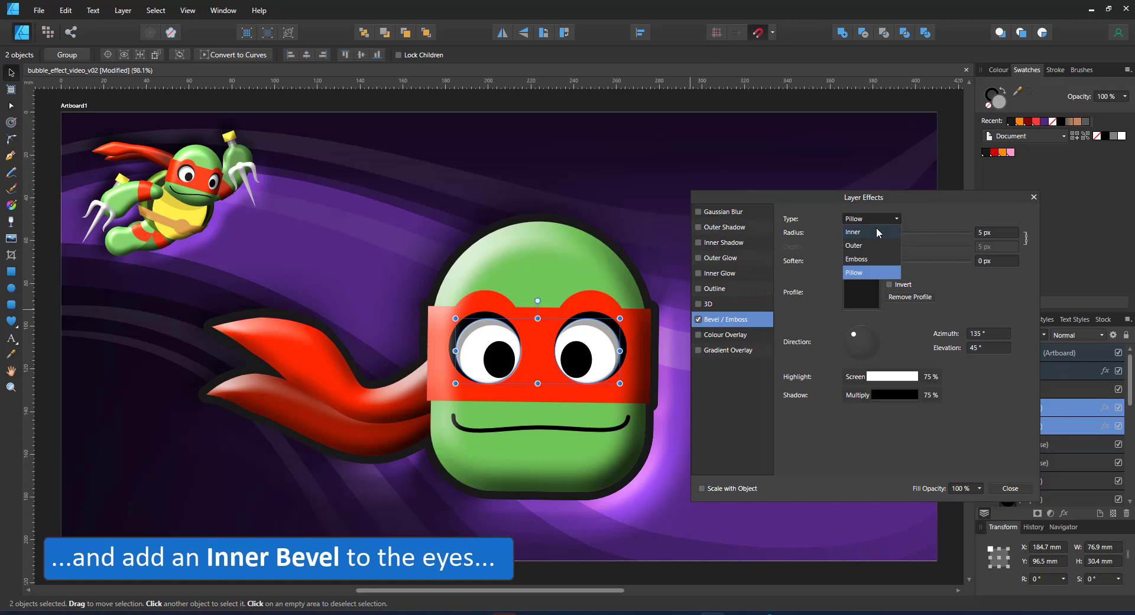
pyautogui.click(874, 245)
# Step: Set the eyes' inner bevel radius to 120 px, close the layer effects and deselect
pyautogui.moveTo(886, 233); pyautogui.dragTo(993, 228)
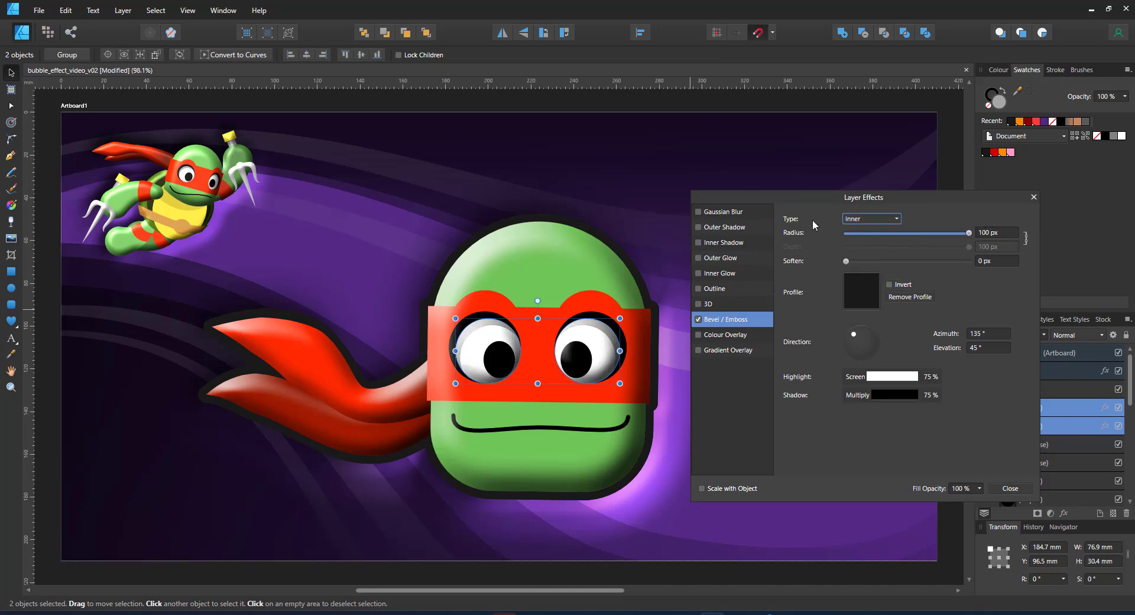
pyautogui.click(1000, 234)
pyautogui.write('120')
pyautogui.press('Return')
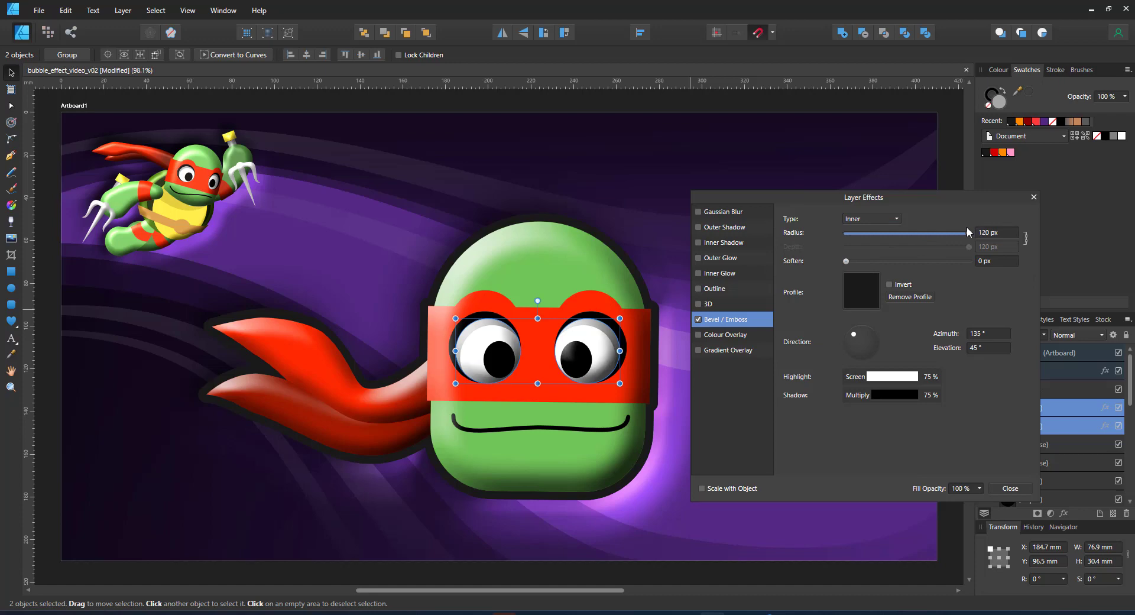
pyautogui.click(1005, 488)
pyautogui.hotkey('ctrl', 'd')
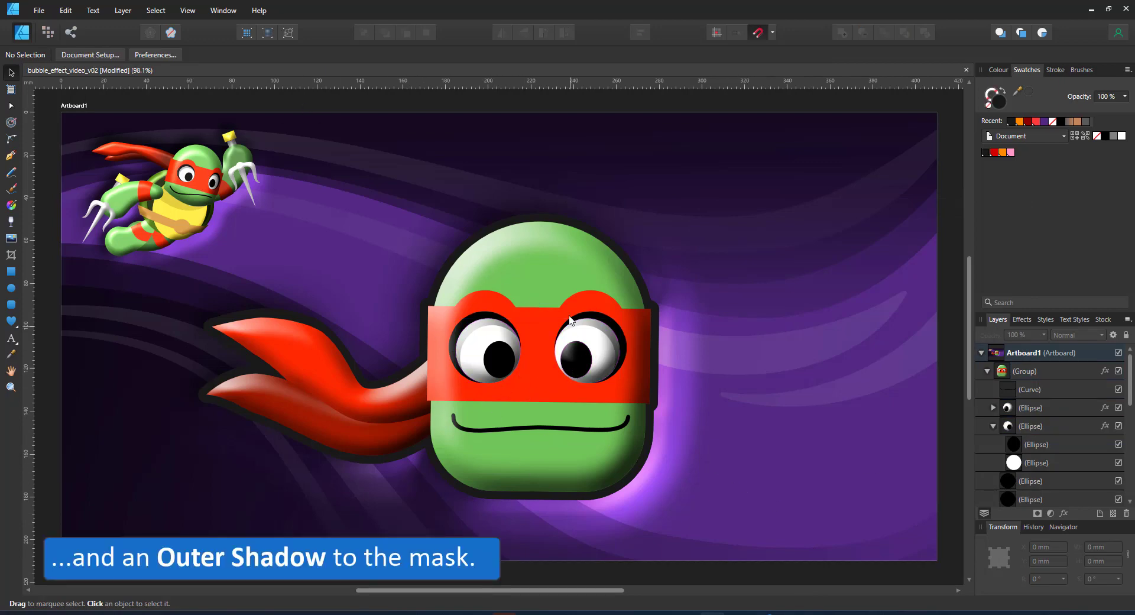
# Step: Group the red mask band with the two red brow ellipses
pyautogui.click(498, 292)
pyautogui.keyDown('shift'); pyautogui.click(564, 293); pyautogui.keyUp('shift')
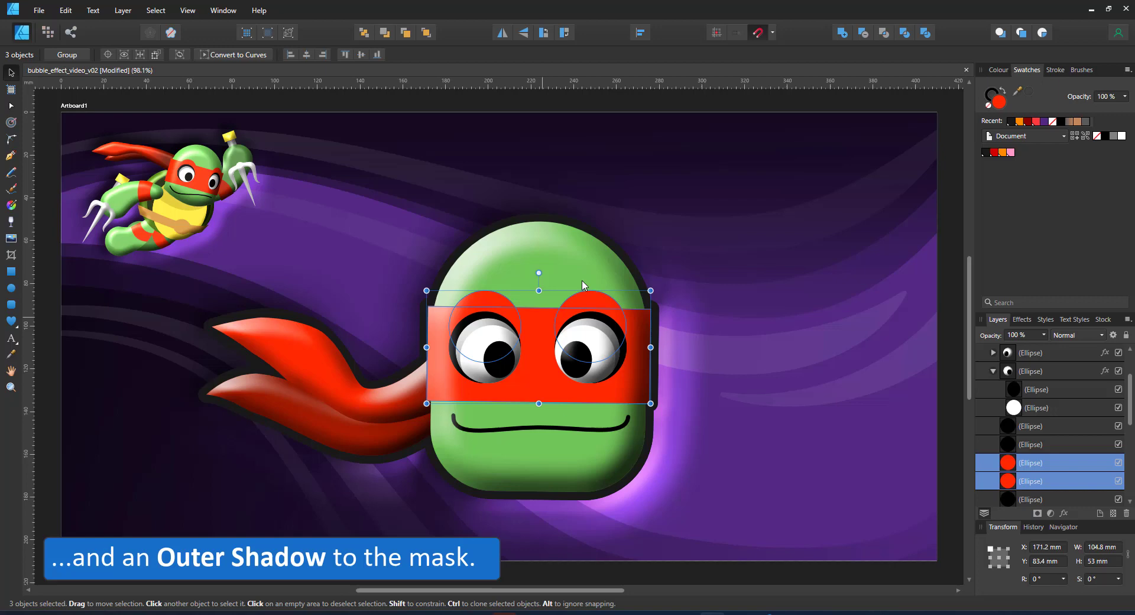
pyautogui.hotkey('ctrl', 'g')
# Step: Add an Outer Shadow to the mask group with 100 px radius, about 28.8 px offset and 70% intensity, and close the effects
pyautogui.click(1065, 512)
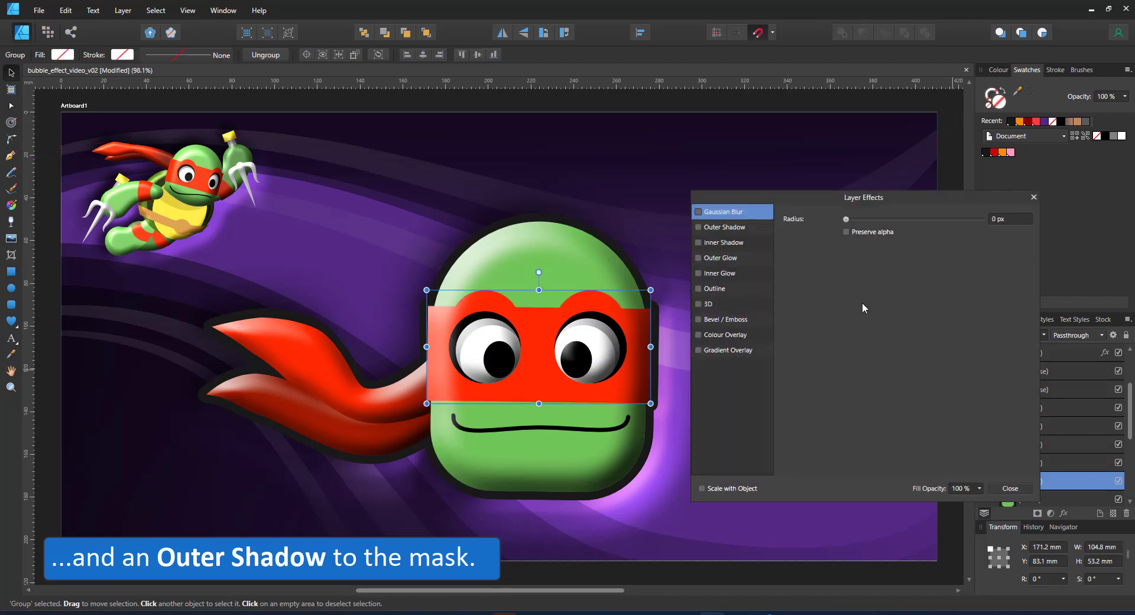
pyautogui.click(724, 227)
pyautogui.moveTo(858, 247); pyautogui.dragTo(934, 261)
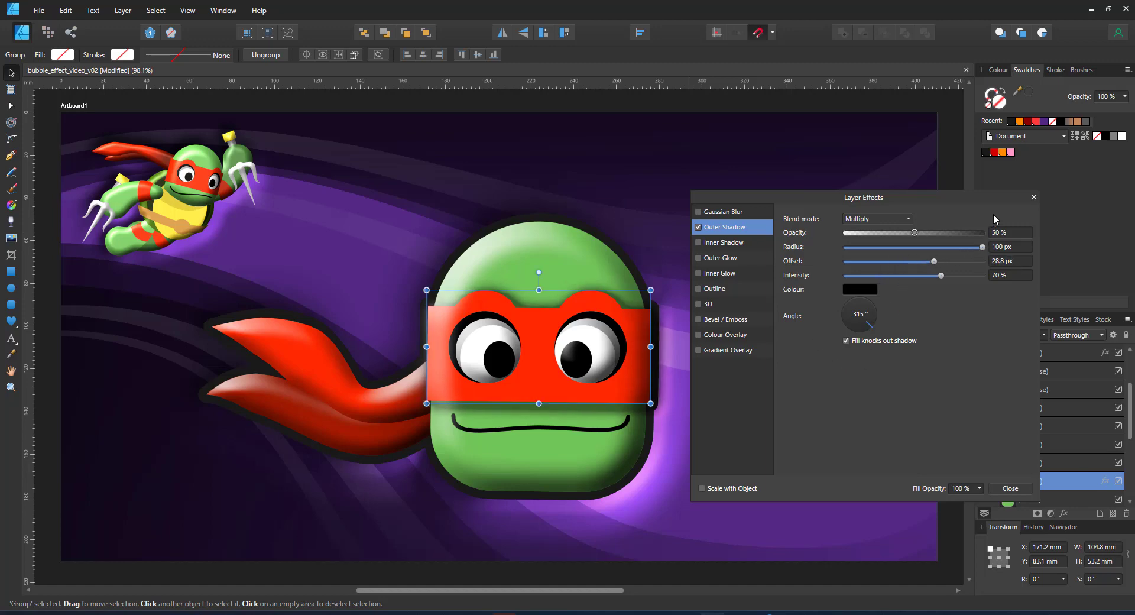
pyautogui.click(1034, 198)
pyautogui.click(904, 366)
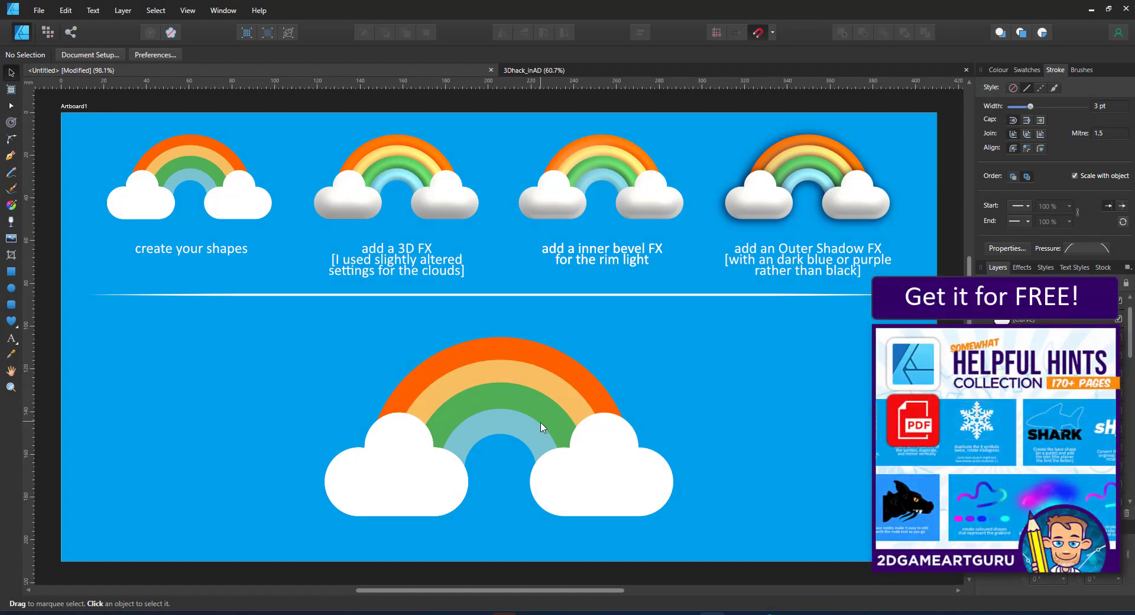
pyautogui.click(520, 435)
pyautogui.click(11, 107)
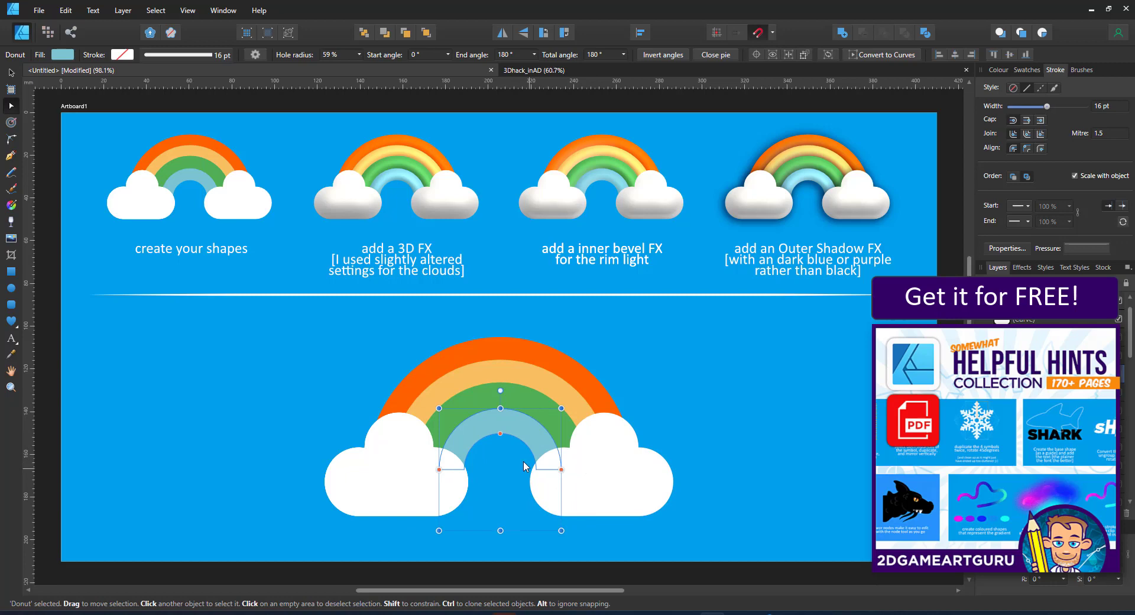
pyautogui.click(559, 461)
# Step: Draw a white rectangle about 54.5 by 26.3 mm beside the large rainbow and fully round its corners
pyautogui.click(18, 272)
pyautogui.moveTo(724, 402)
pyautogui.mouseDown()
pyautogui.moveTo(846, 467)
pyautogui.moveTo(840, 459)
pyautogui.mouseUp()
pyautogui.click(1006, 92)
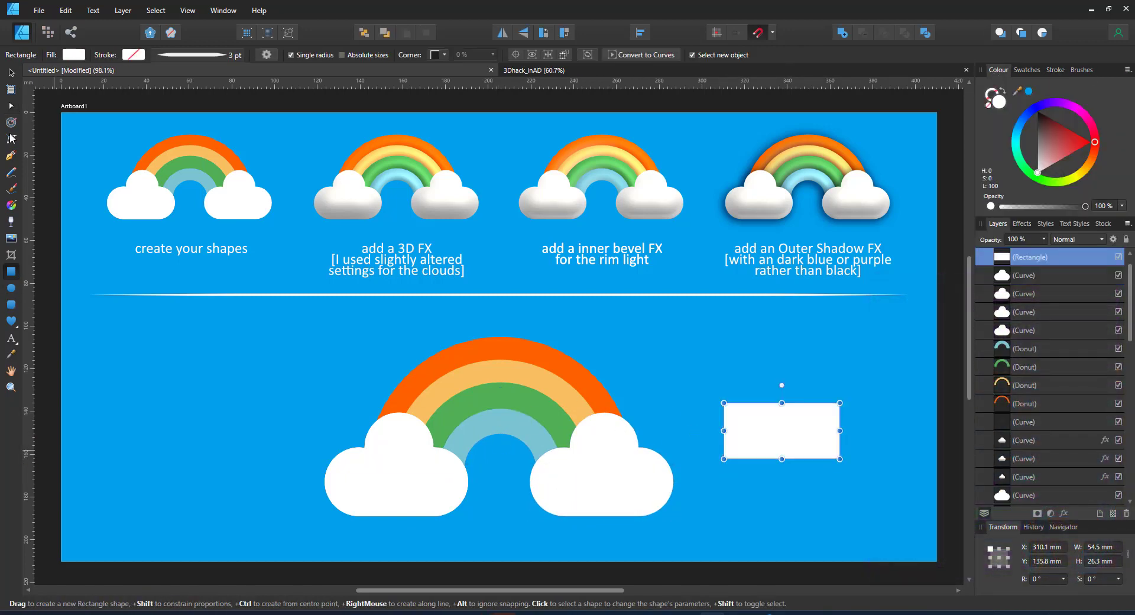
pyautogui.click(10, 139)
# Step: Place a larger and a smaller white ellipse over the rounded bar's upper edge to form a cloud
pyautogui.click(11, 288)
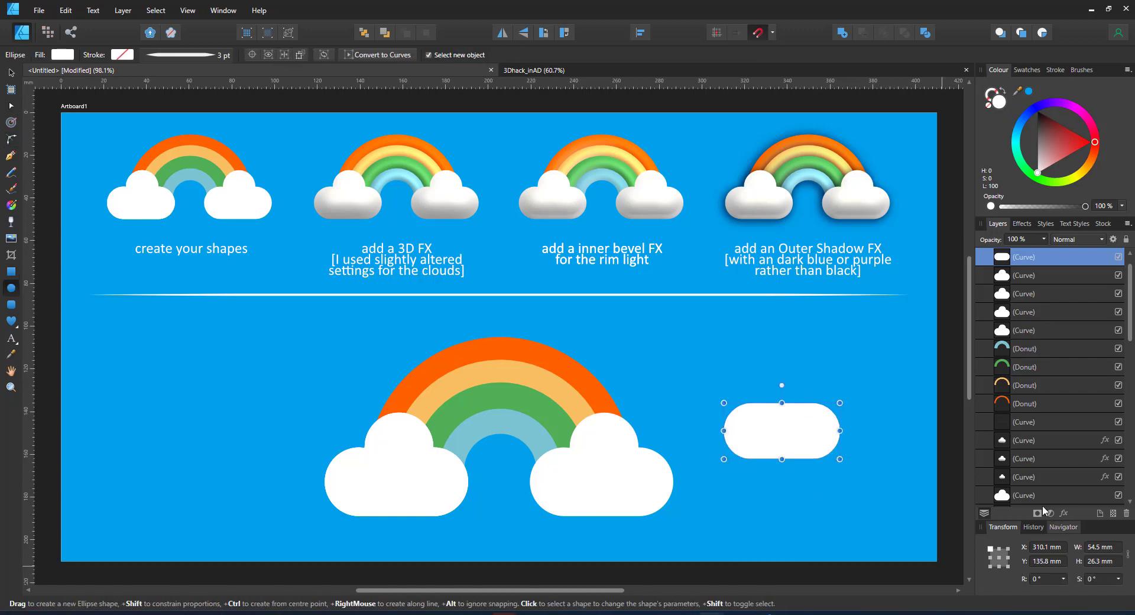
pyautogui.moveTo(742, 376); pyautogui.dragTo(800, 431)
pyautogui.moveTo(792, 393); pyautogui.dragTo(839, 438)
pyautogui.hotkey('ctrl', 'd')
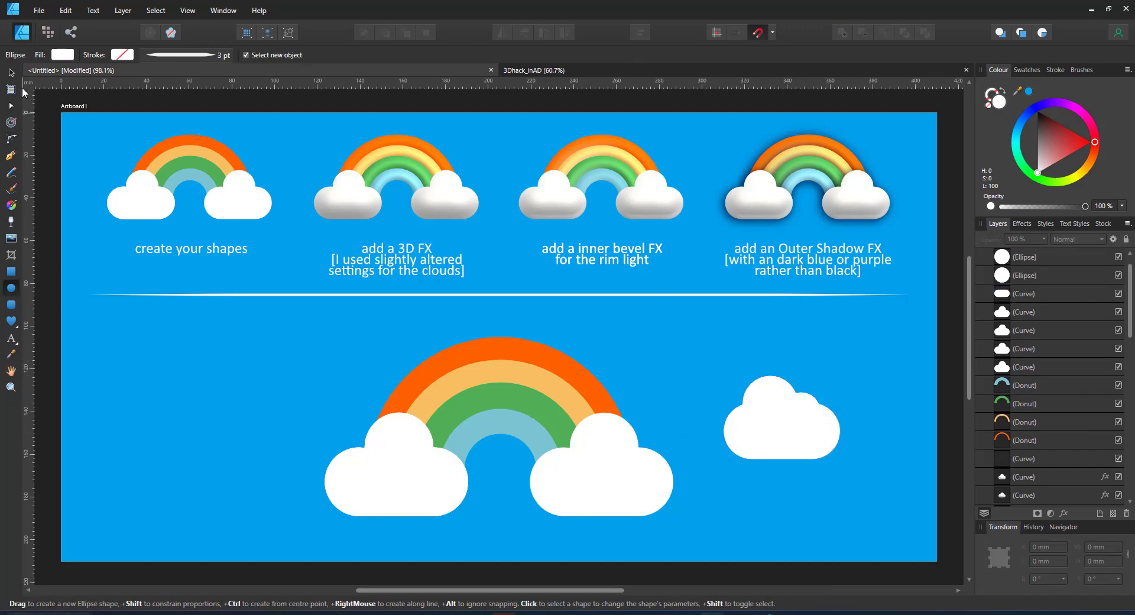
# Step: Merge the sample cloud's shapes into one curve with Add and delete it
pyautogui.click(11, 73)
pyautogui.moveTo(691, 350); pyautogui.dragTo(852, 491)
pyautogui.click(843, 32)
pyautogui.press('Delete')
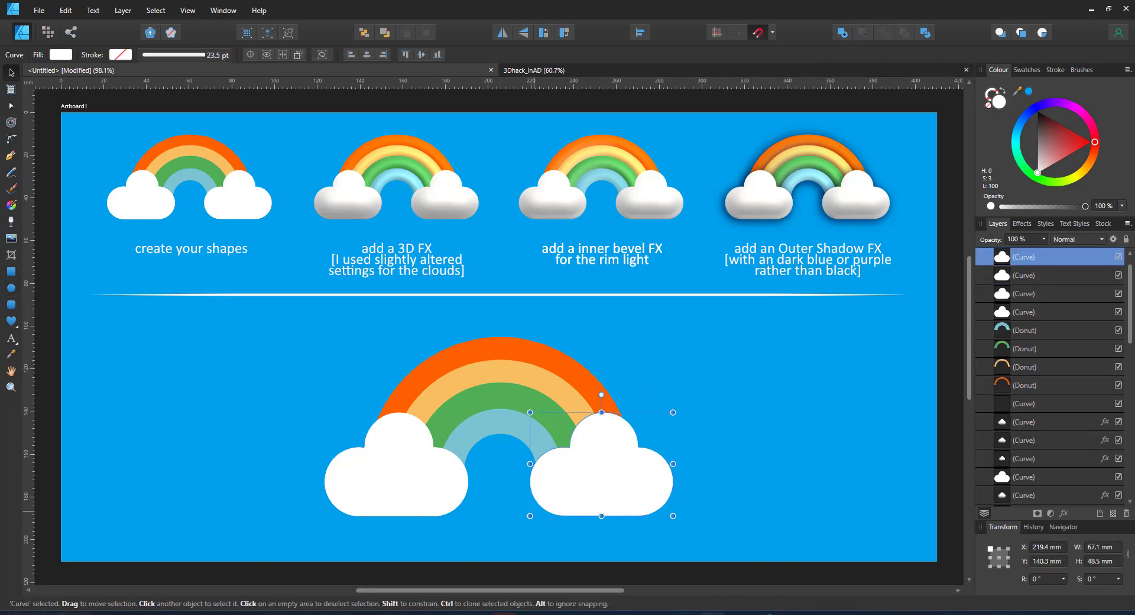
# Step: Delete the two topmost duplicate cloud curves lying over the large rainbow's clouds
pyautogui.moveTo(235, 329); pyautogui.dragTo(695, 569)
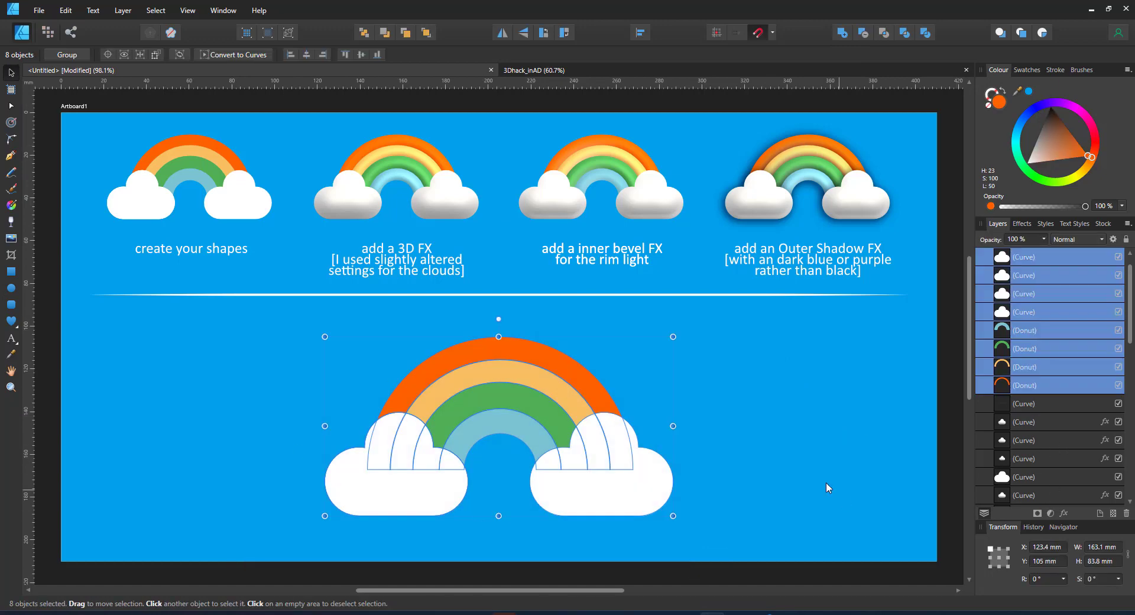
pyautogui.click(1030, 258)
pyautogui.keyDown('shift'); pyautogui.click(1030, 279); pyautogui.keyUp('shift')
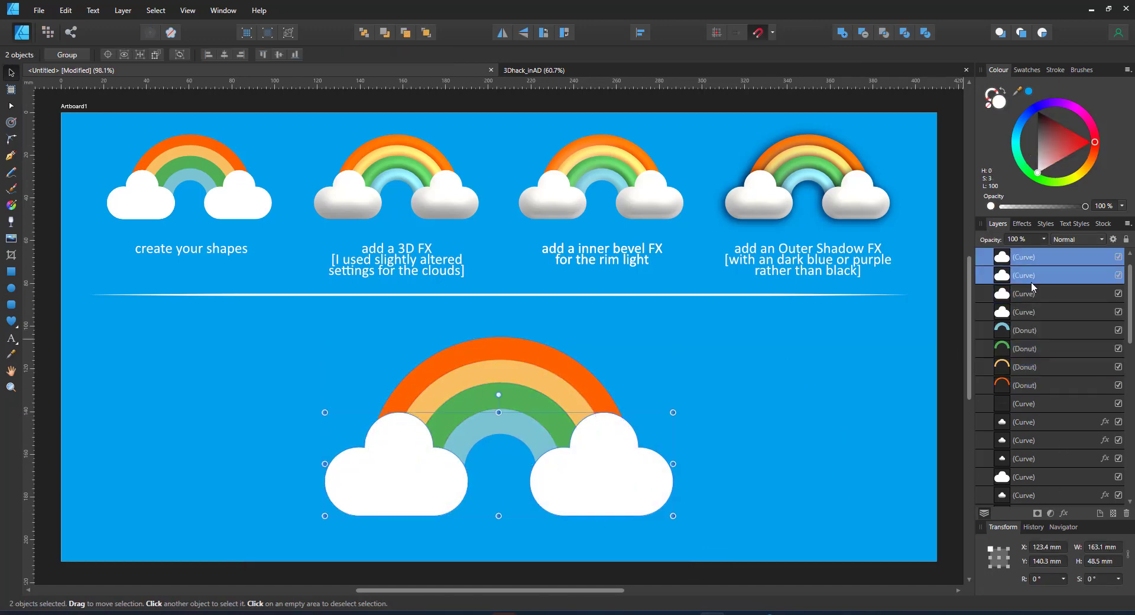
pyautogui.press('Delete')
pyautogui.click(708, 395)
# Step: Add a 3D layer effect with a 100 px radius to all six shapes of the large rainbow and clouds
pyautogui.moveTo(306, 311); pyautogui.dragTo(712, 543)
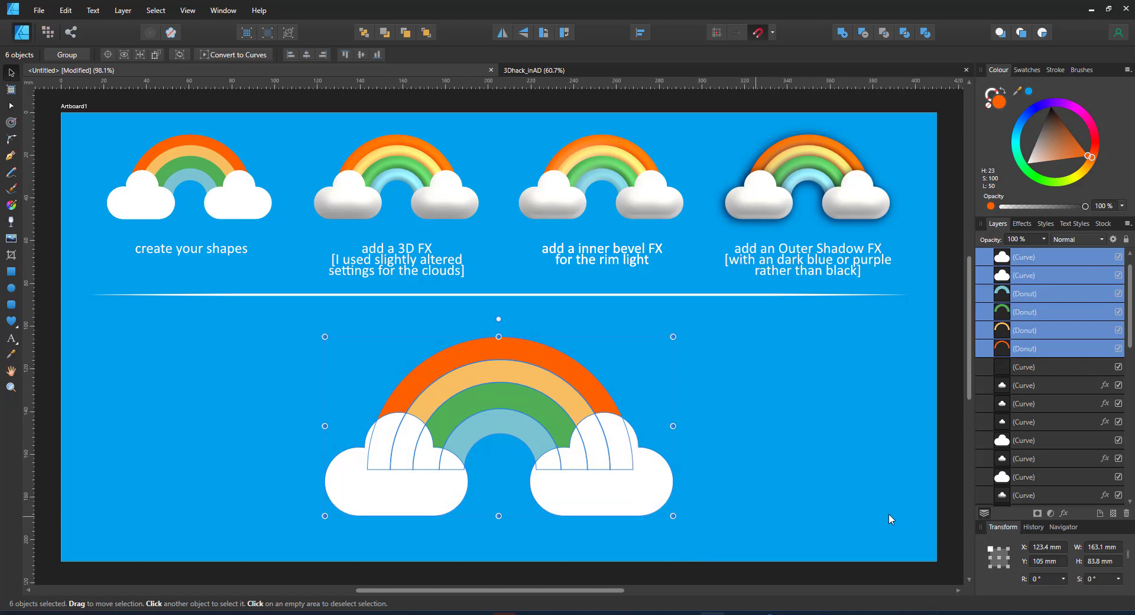
pyautogui.click(1063, 515)
pyautogui.click(403, 253)
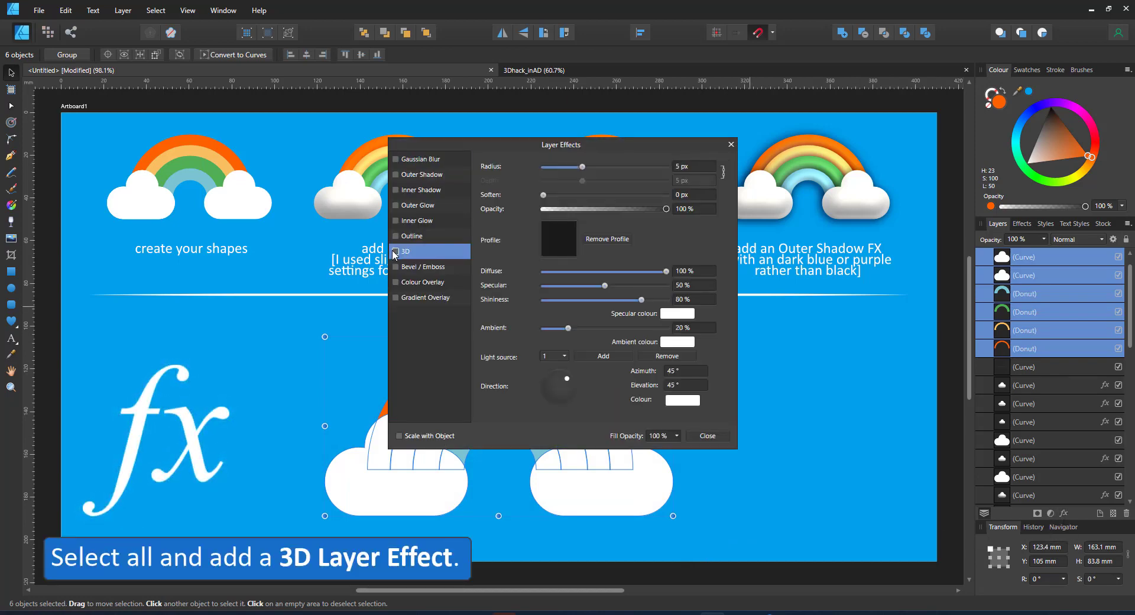
pyautogui.moveTo(508, 154); pyautogui.dragTo(812, 160)
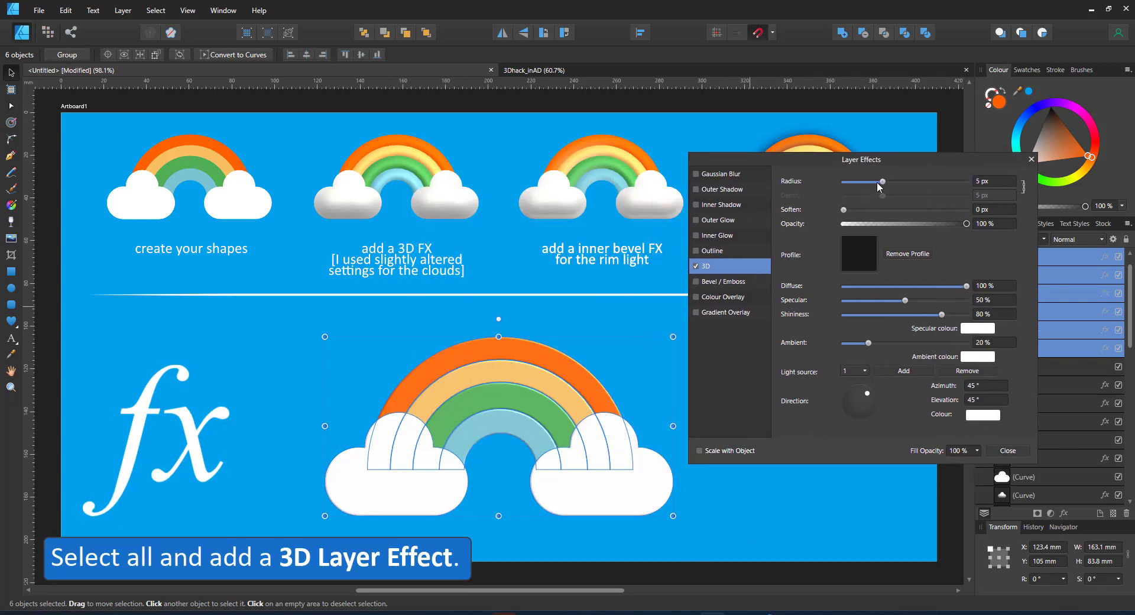
pyautogui.moveTo(883, 182); pyautogui.dragTo(1005, 180)
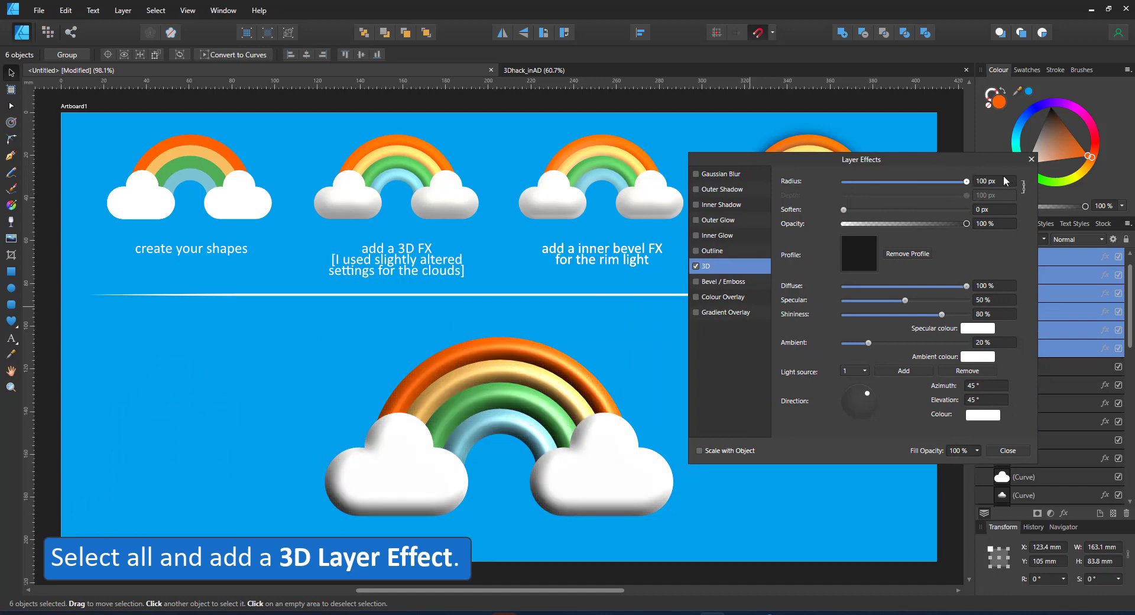
# Step: Aim the 3D light at about 87.7° azimuth and 62.9° elevation, with 12.6 px softening and 64% opacity
pyautogui.moveTo(858, 397)
pyautogui.mouseDown()
pyautogui.moveTo(869, 397)
pyautogui.moveTo(859, 394)
pyautogui.mouseUp()
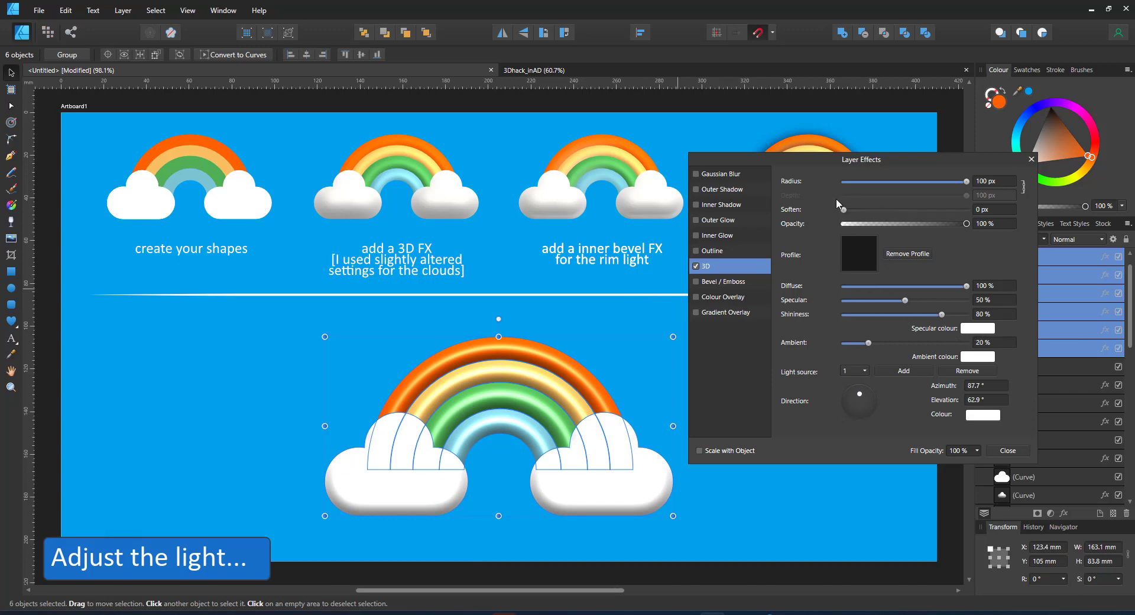
pyautogui.moveTo(844, 209); pyautogui.dragTo(921, 210)
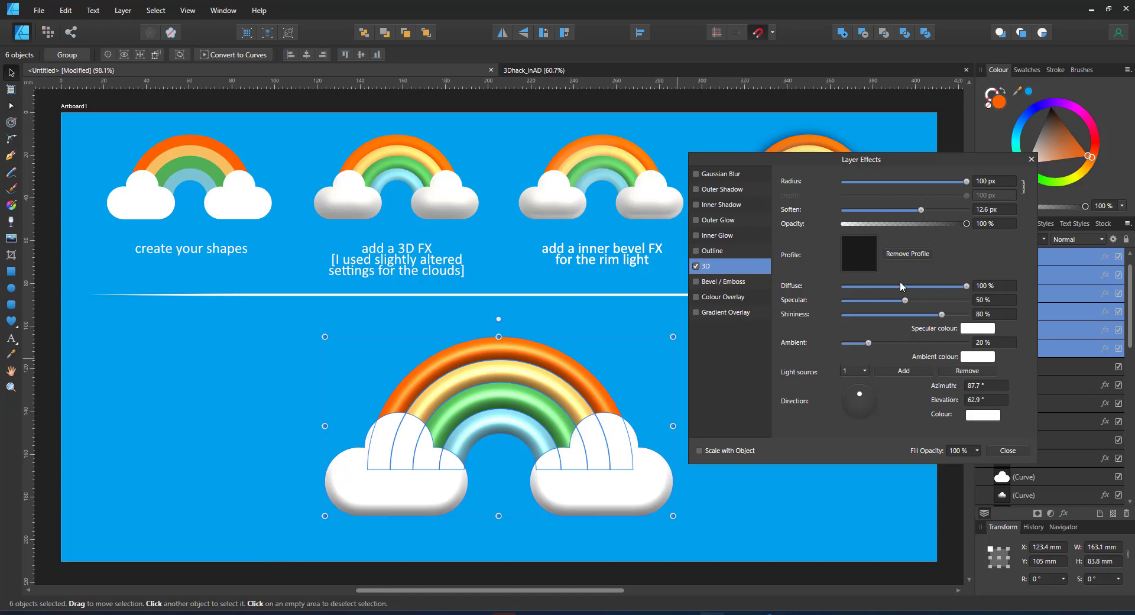
pyautogui.click(924, 223)
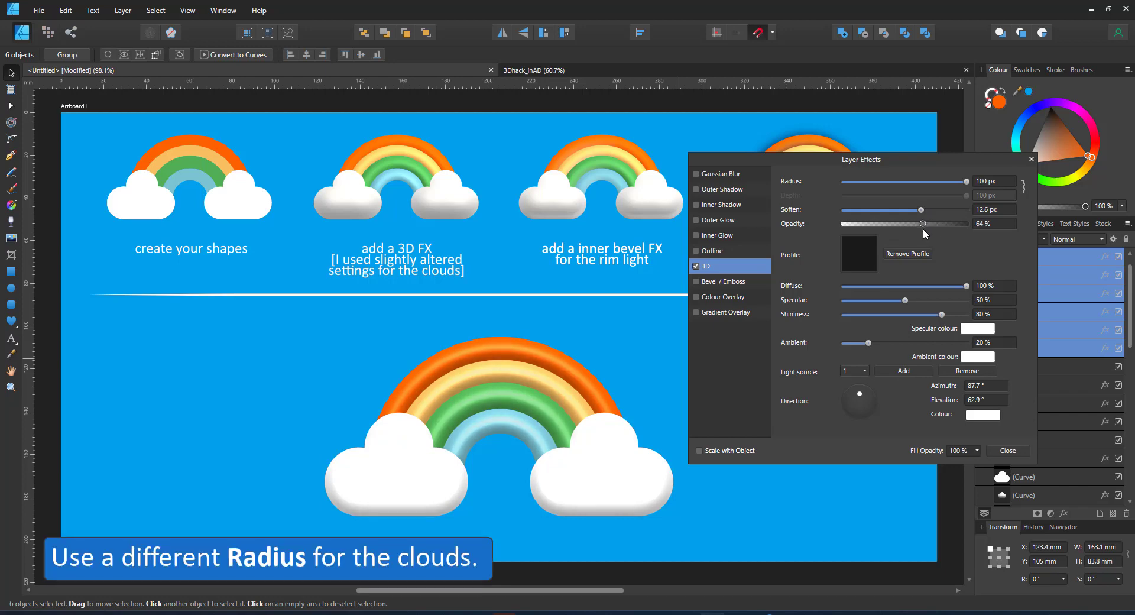
# Step: Set the 3D effect of the two clouds alone to 100% opacity and a 250 px radius
pyautogui.click(410, 486)
pyautogui.keyDown('shift'); pyautogui.click(604, 489); pyautogui.keyUp('shift')
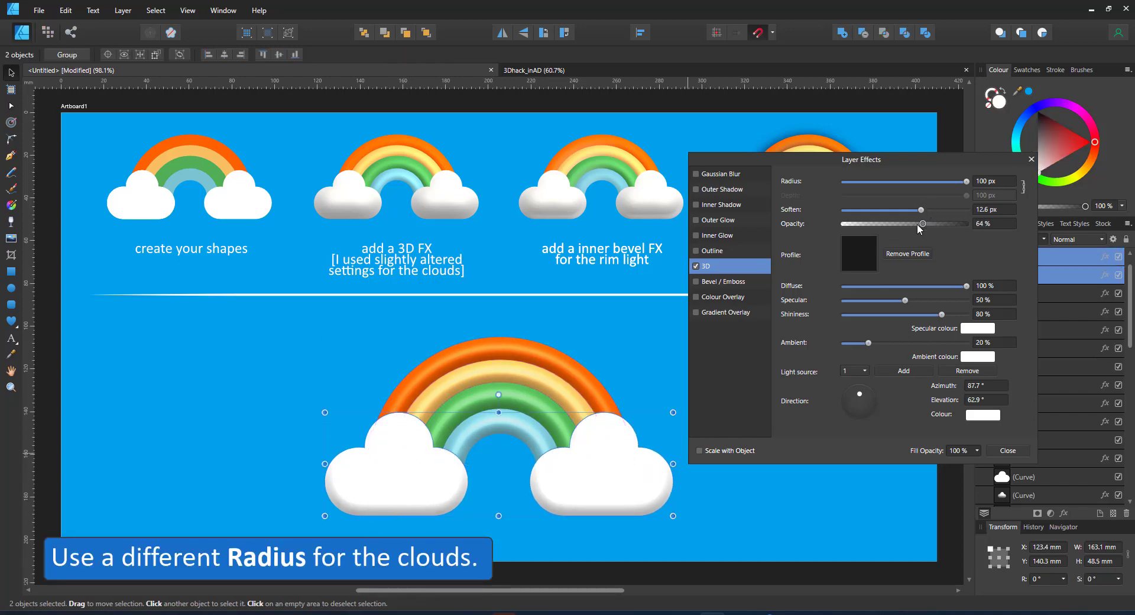
pyautogui.moveTo(920, 229); pyautogui.dragTo(1010, 232)
pyautogui.click(996, 181)
pyautogui.write('20')
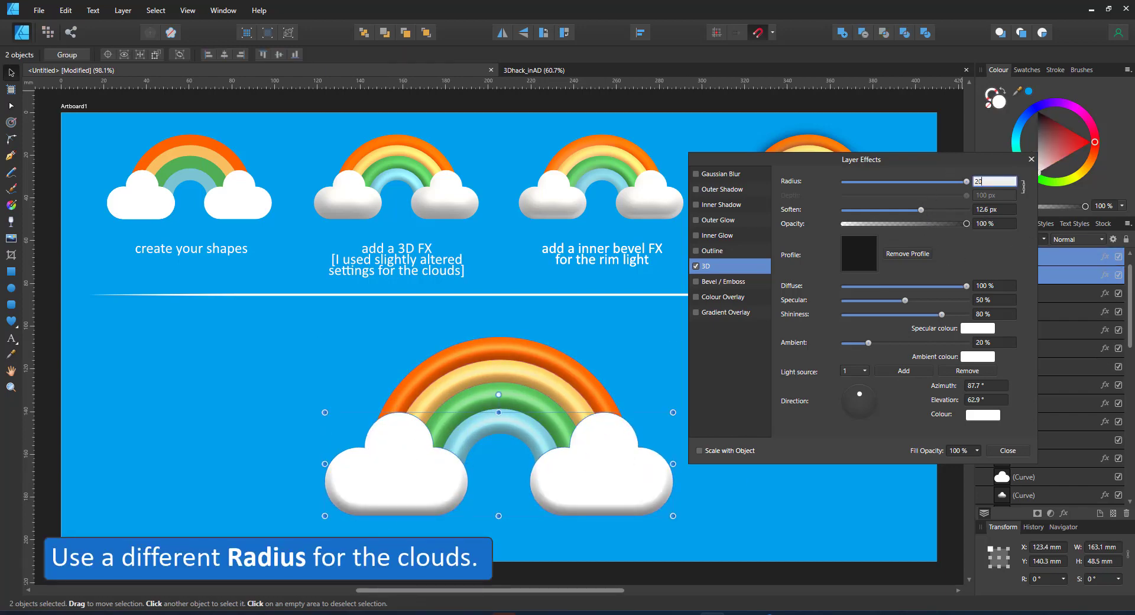
pyautogui.write('0')
pyautogui.press('Return')
pyautogui.click(1011, 182)
pyautogui.write('2')
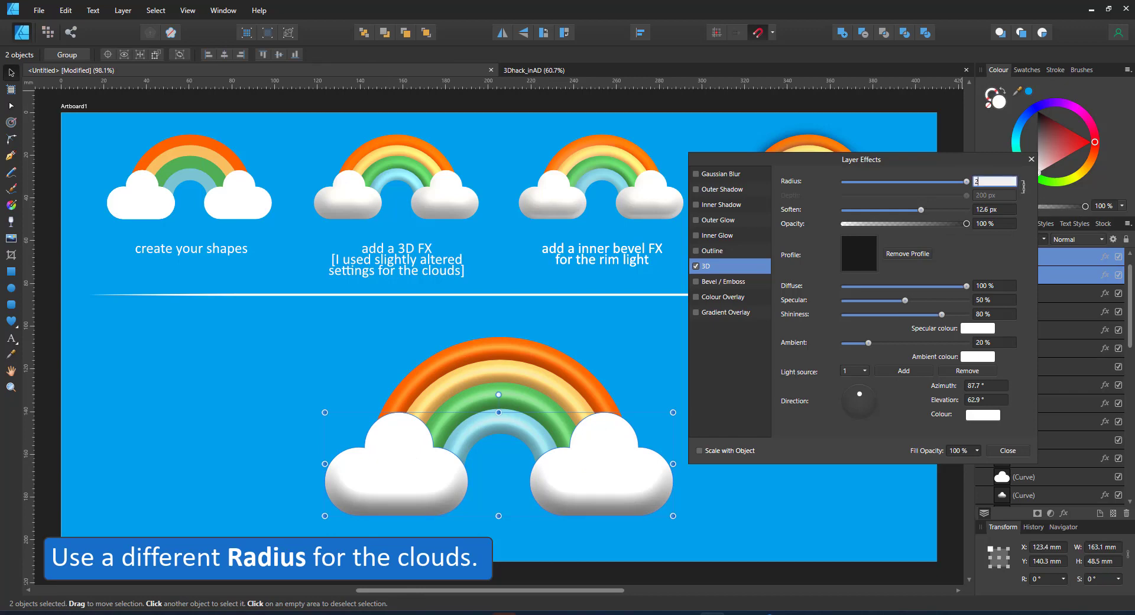
pyautogui.press('Return')
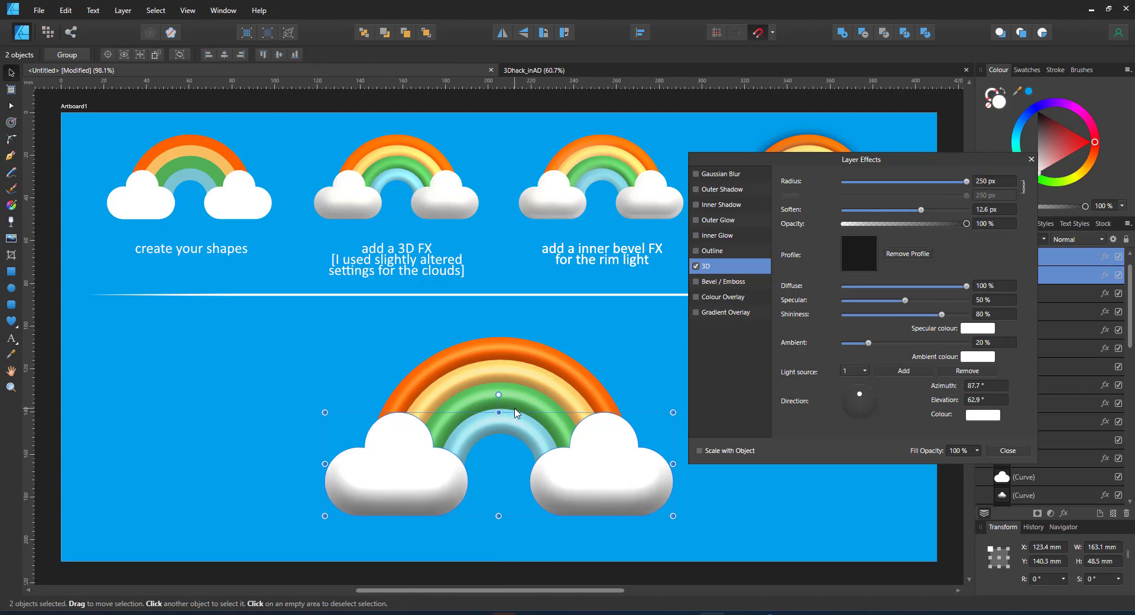
# Step: Add an Inner bevel to the clouds and all four rainbow bands, lit from about -55.3° azimuth and 30.4° elevation
pyautogui.keyDown('shift'); pyautogui.click(519, 431); pyautogui.keyUp('shift')
pyautogui.keyDown('shift'); pyautogui.click(518, 397); pyautogui.keyUp('shift')
pyautogui.keyDown('shift'); pyautogui.click(517, 374); pyautogui.keyUp('shift')
pyautogui.keyDown('shift'); pyautogui.click(520, 350); pyautogui.keyUp('shift')
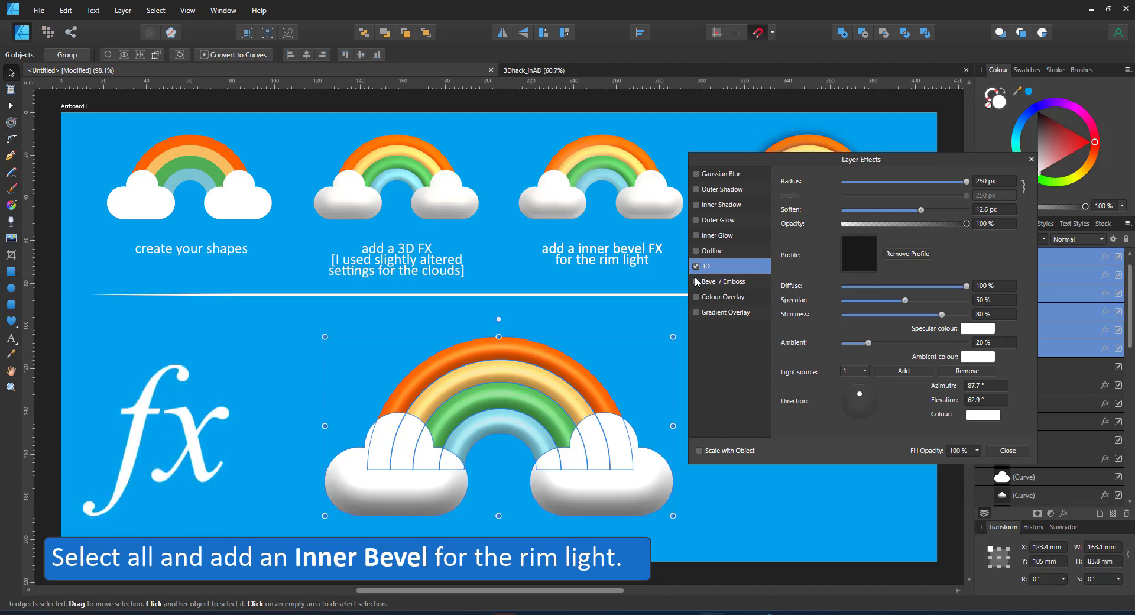
pyautogui.click(696, 282)
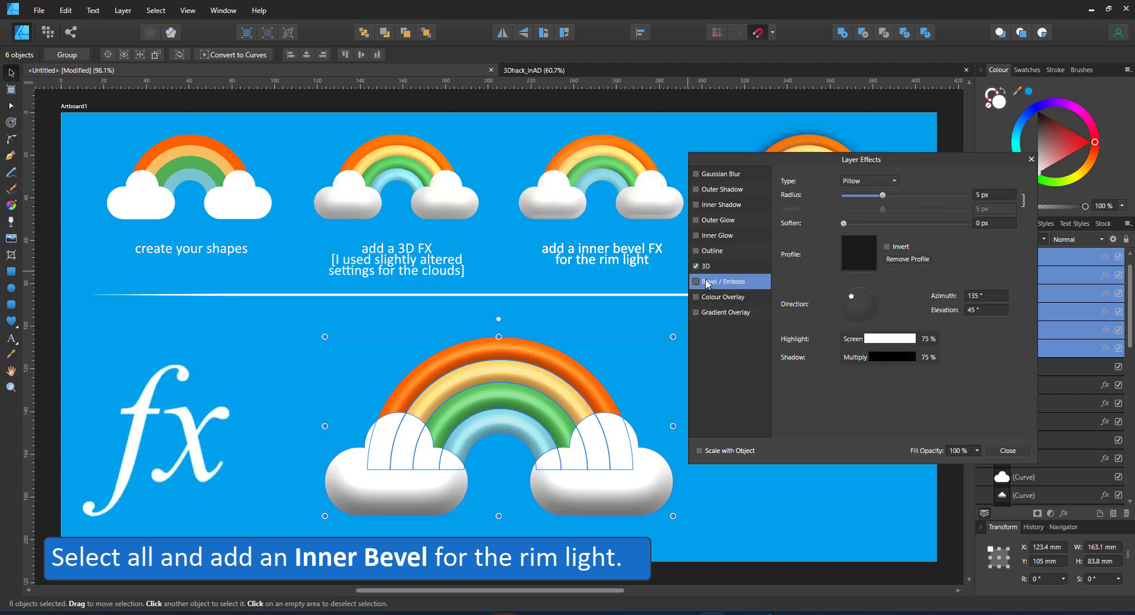
pyautogui.moveTo(863, 315); pyautogui.dragTo(867, 318)
pyautogui.click(862, 186)
pyautogui.click(859, 200)
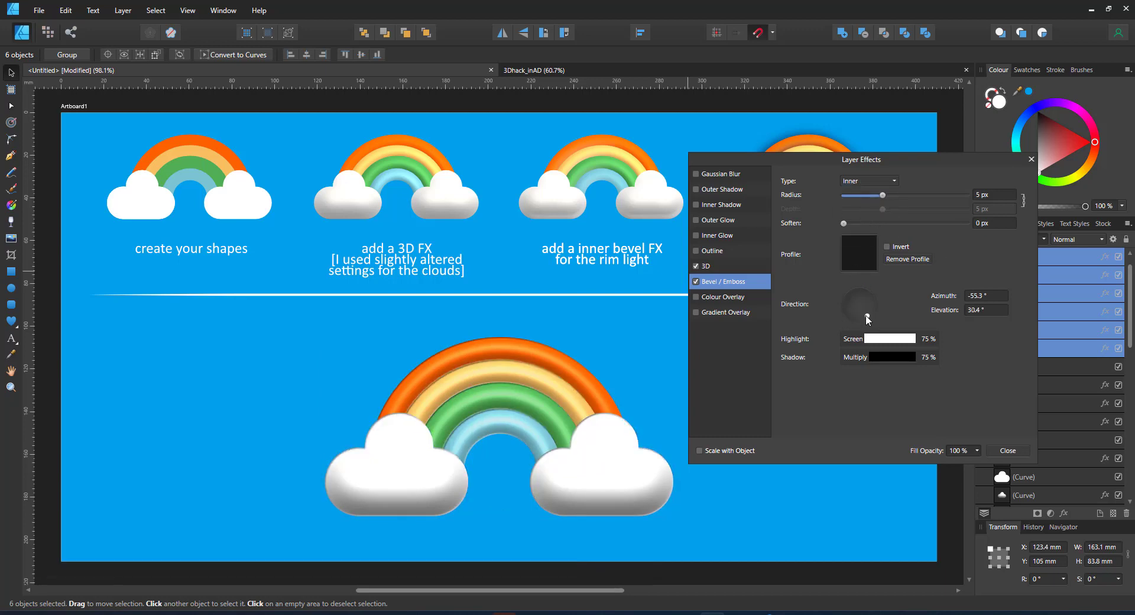
# Step: Set the inner bevel of all six shapes to about 41.4 px radius, 0% shadow, -49.6° azimuth and 49.8° elevation
pyautogui.click(941, 195)
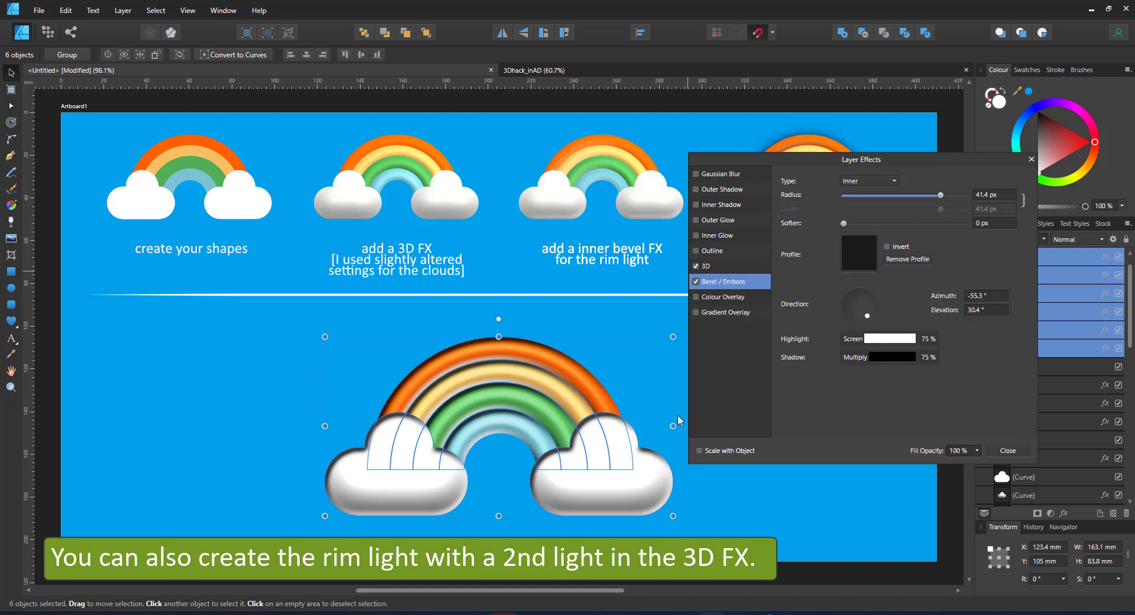
pyautogui.click(910, 358)
pyautogui.moveTo(853, 409); pyautogui.dragTo(680, 428)
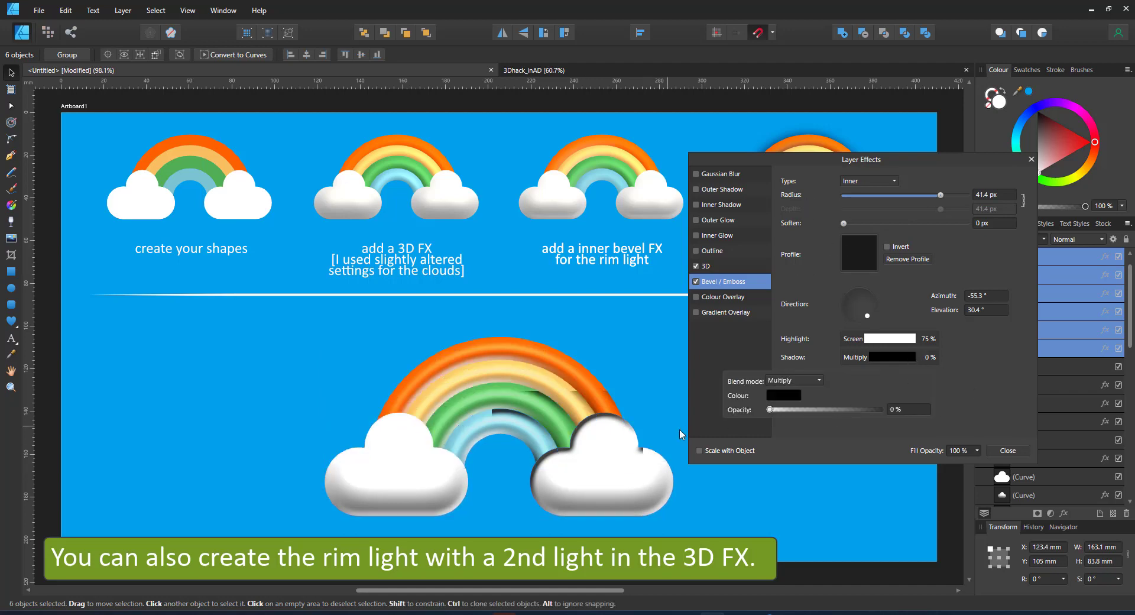
pyautogui.moveTo(867, 316); pyautogui.dragTo(868, 317)
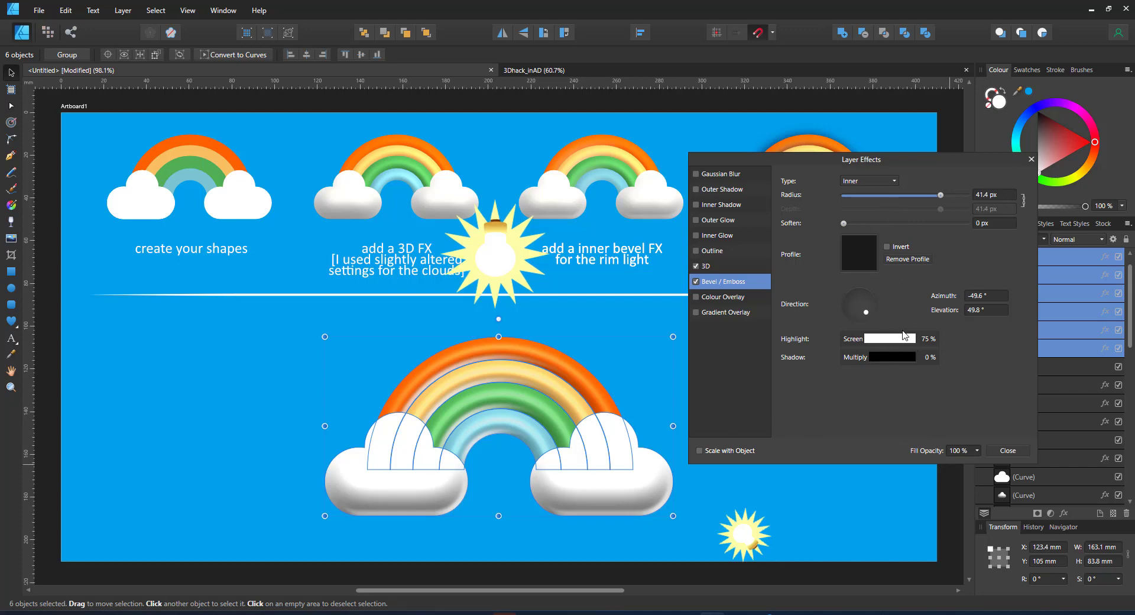
# Step: Change the inner bevel's highlight blend mode to Overlay and close the layer effects
pyautogui.click(875, 339)
pyautogui.click(797, 362)
pyautogui.click(775, 432)
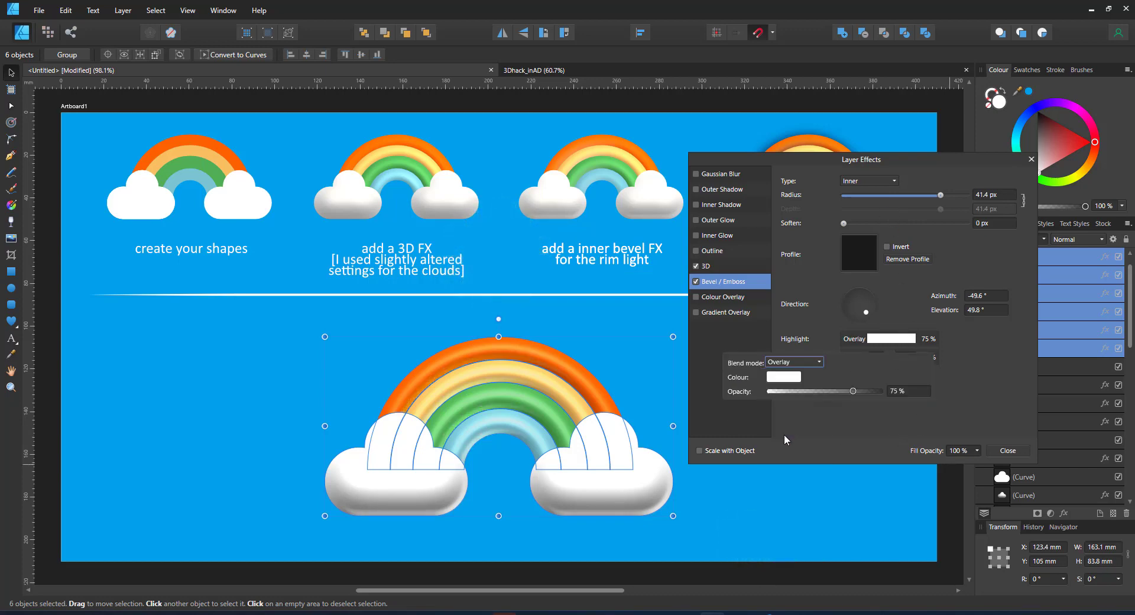
pyautogui.click(1010, 449)
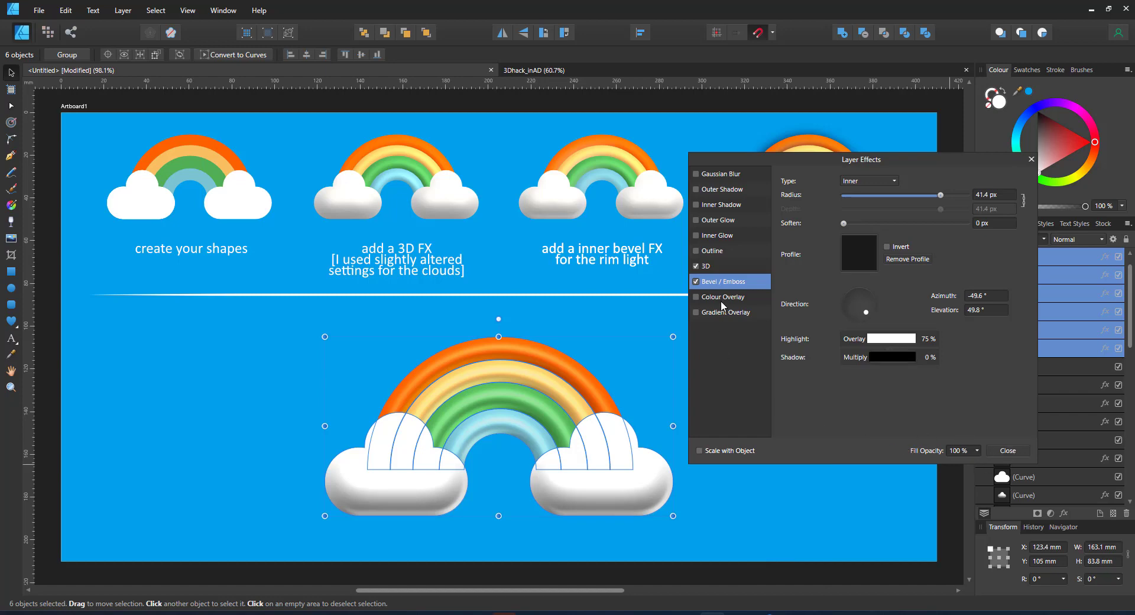
pyautogui.click(1031, 161)
# Step: Group the six rainbow and cloud shapes and give the group an Outer Shadow with 100 px radius and 75% intensity
pyautogui.hotkey('ctrl', 'g')
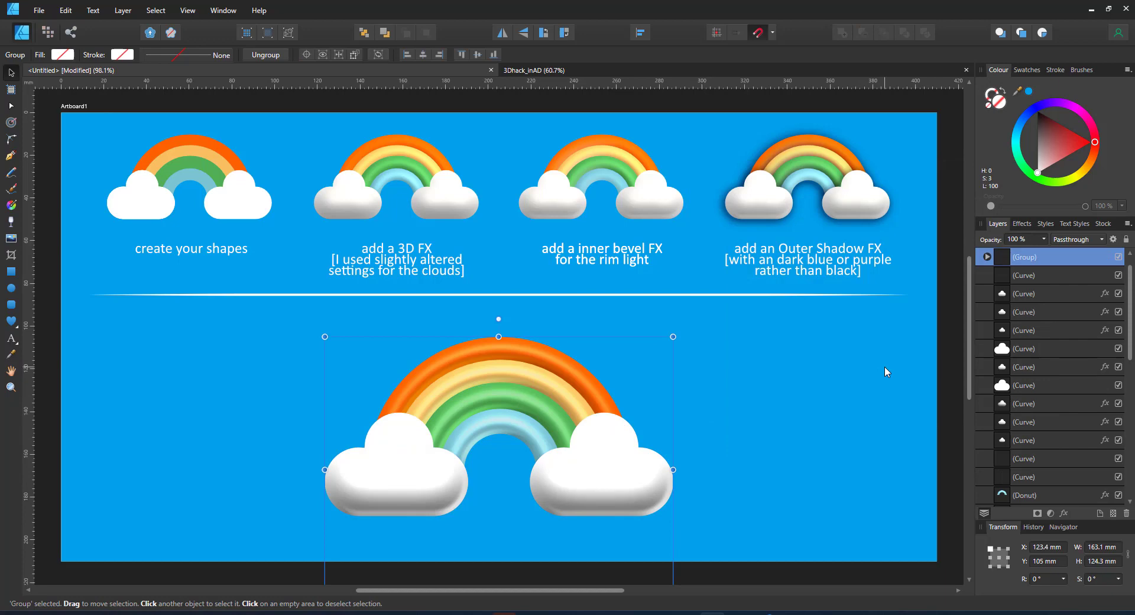
pyautogui.click(1107, 497)
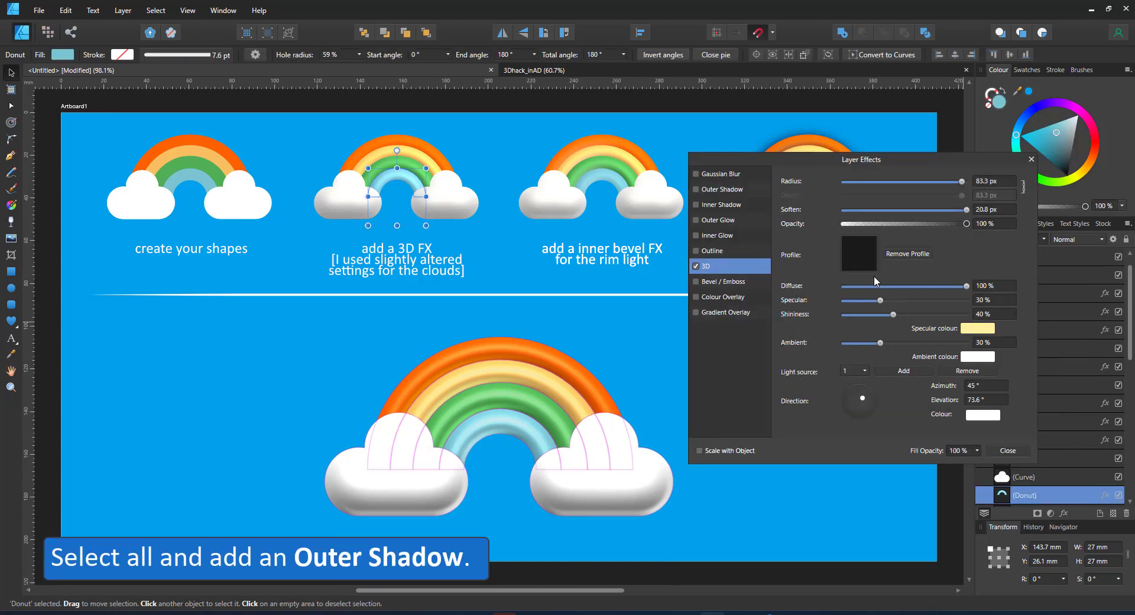
pyautogui.click(701, 190)
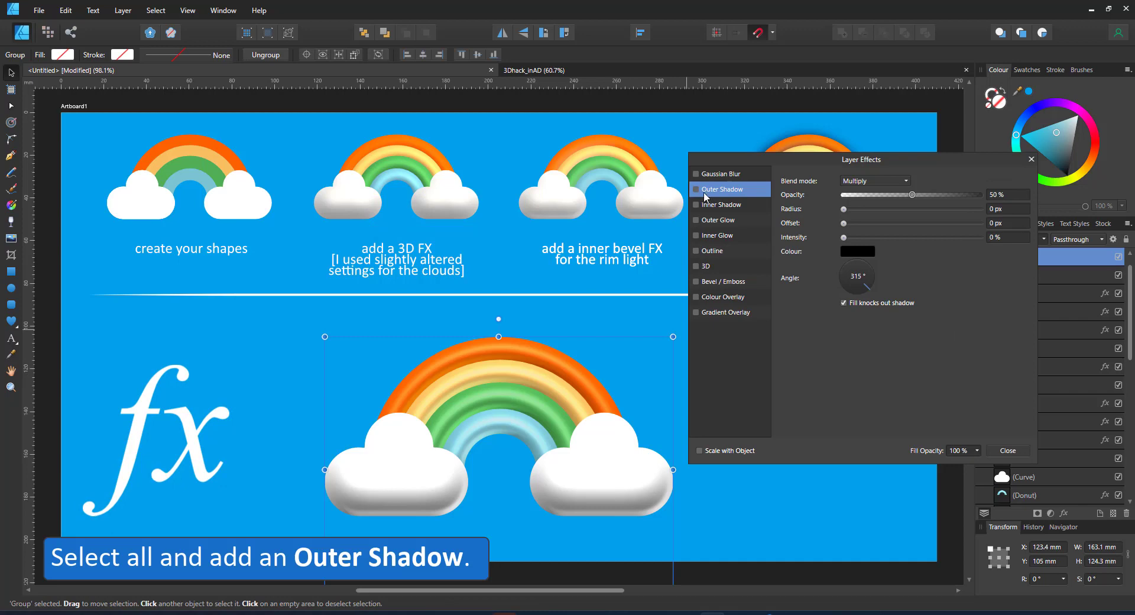
pyautogui.click(696, 189)
pyautogui.moveTo(844, 209); pyautogui.dragTo(942, 209)
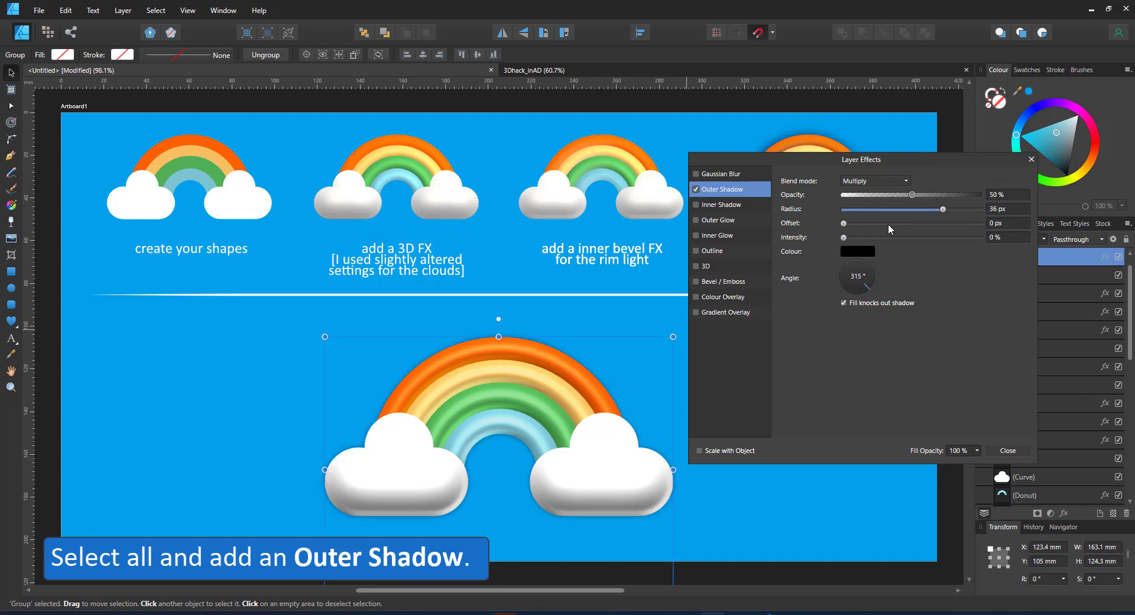
pyautogui.moveTo(890, 237); pyautogui.dragTo(925, 237)
pyautogui.moveTo(877, 165); pyautogui.dragTo(882, 220)
pyautogui.moveTo(930, 292); pyautogui.dragTo(987, 264)
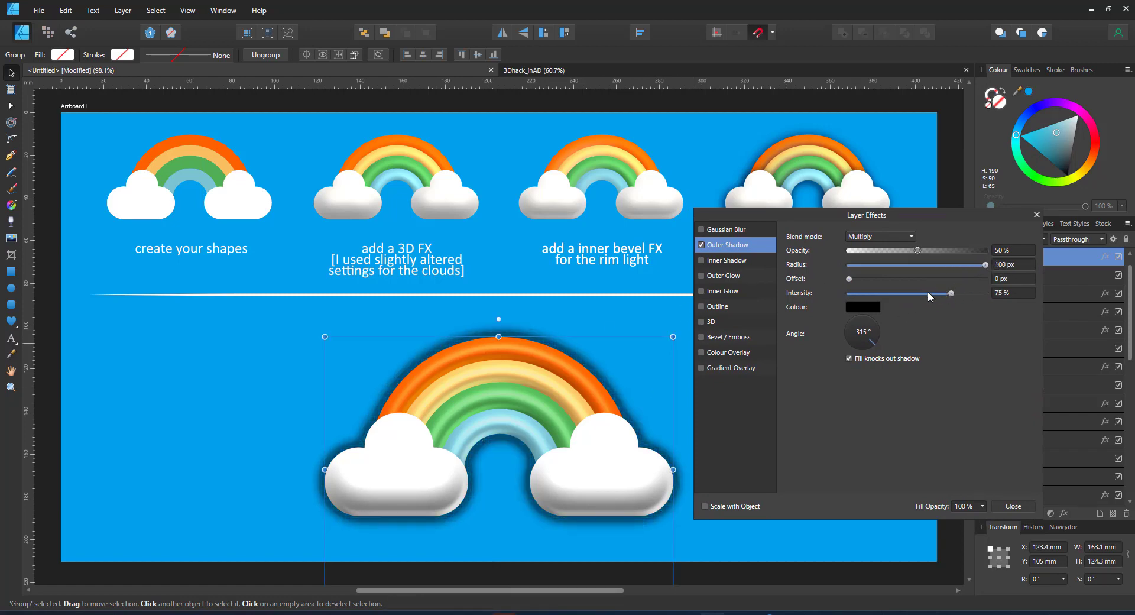
pyautogui.click(1037, 215)
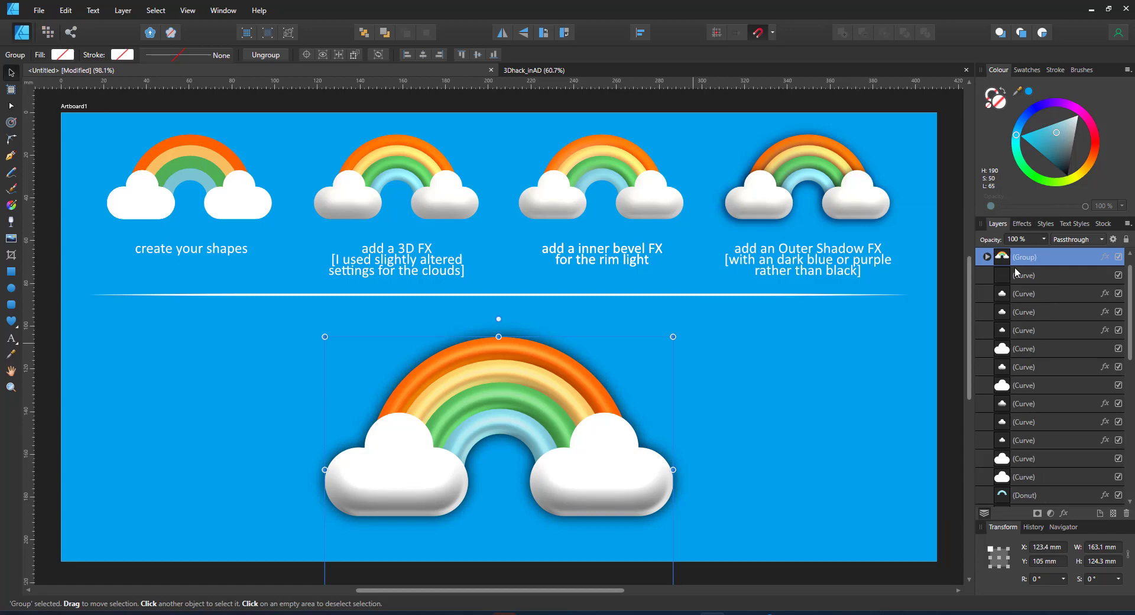
# Step: Take the two clouds out of the rainbow group and place them above it in the layer order
pyautogui.scroll(1, 984, 259)
pyautogui.click(987, 275)
pyautogui.click(1029, 293)
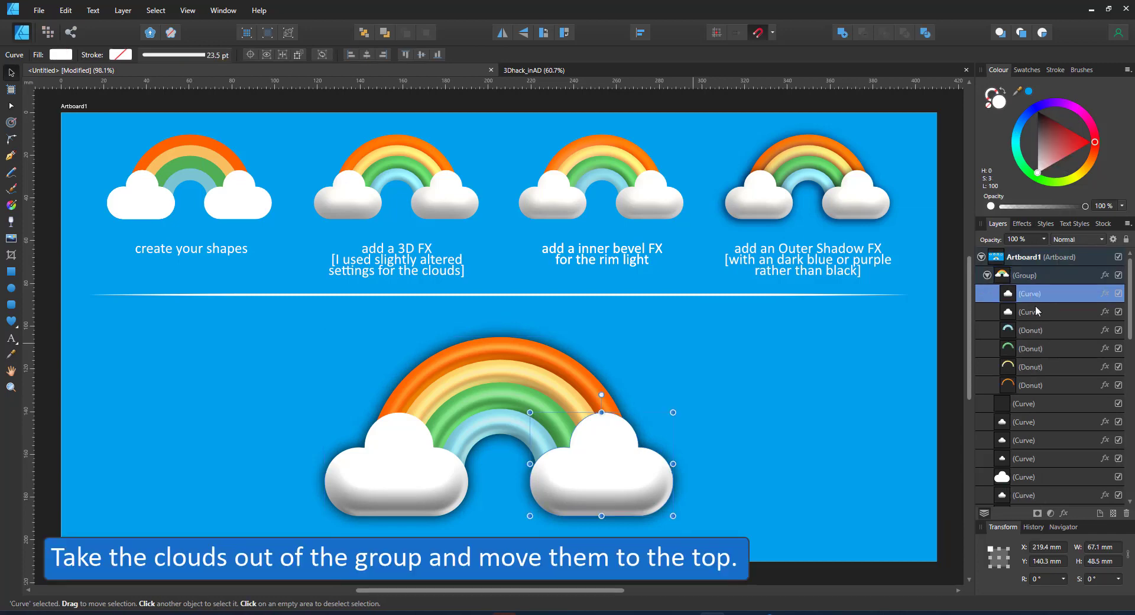
pyautogui.keyDown('shift'); pyautogui.click(1035, 311); pyautogui.keyUp('shift')
pyautogui.moveTo(1035, 294); pyautogui.dragTo(1032, 267)
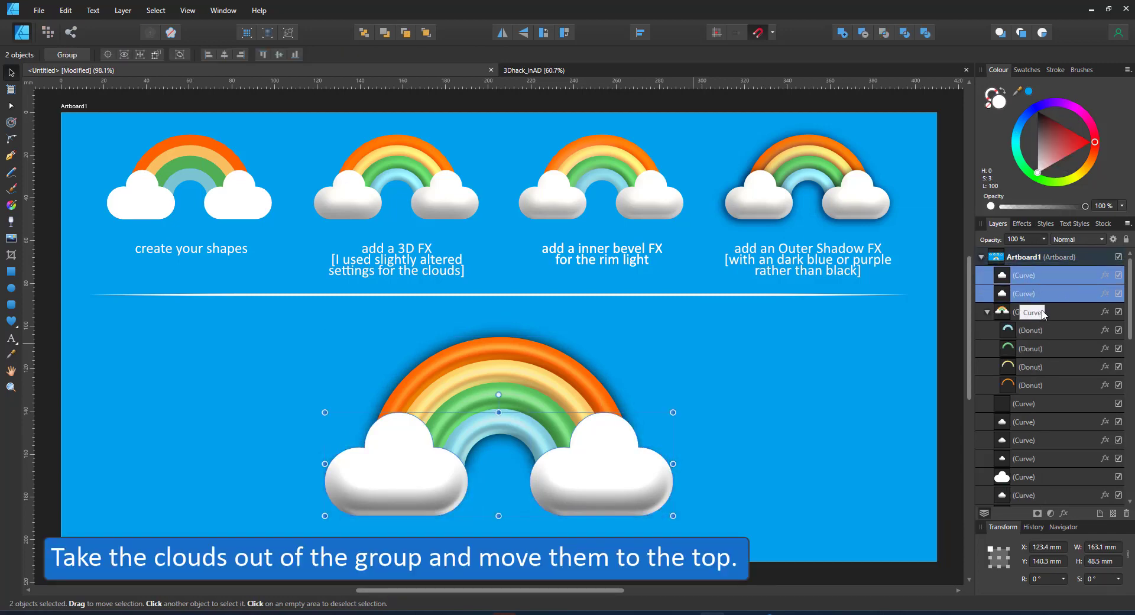
# Step: Add an Outer Shadow to the two clouds with a 200 px radius and 46% intensity
pyautogui.click(1063, 513)
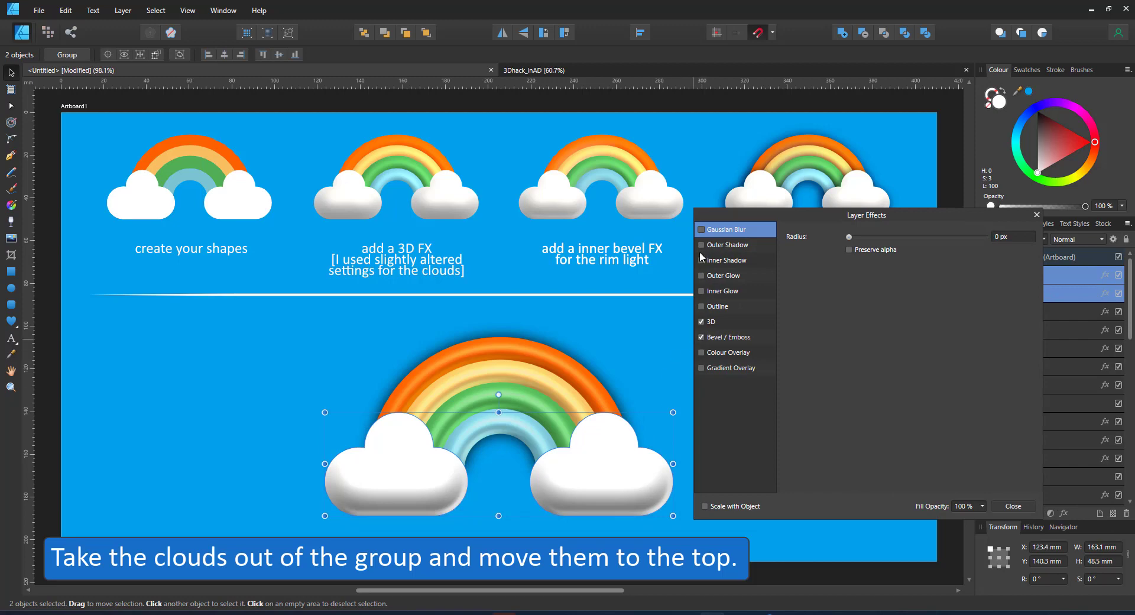
pyautogui.click(722, 245)
pyautogui.moveTo(849, 265); pyautogui.dragTo(1013, 265)
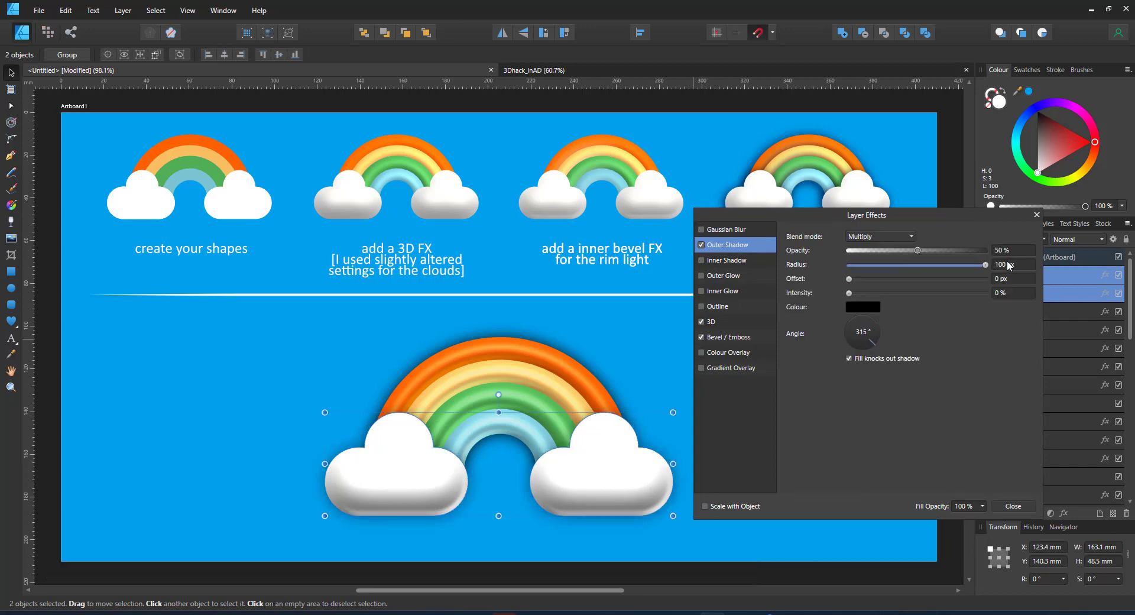
pyautogui.click(1009, 265)
pyautogui.press('Return')
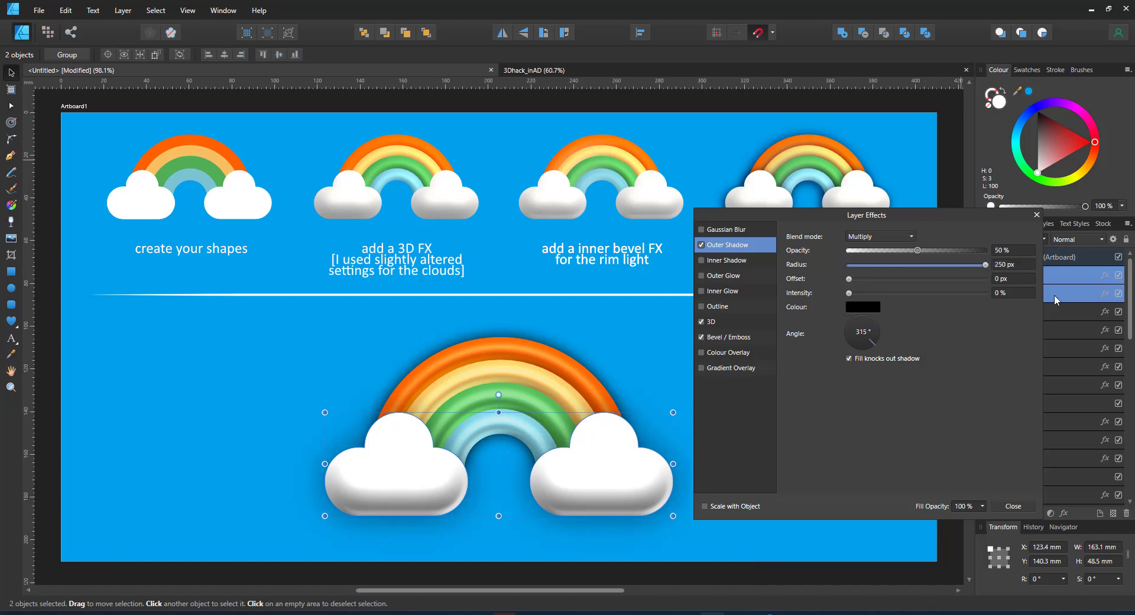
pyautogui.moveTo(849, 293); pyautogui.dragTo(913, 294)
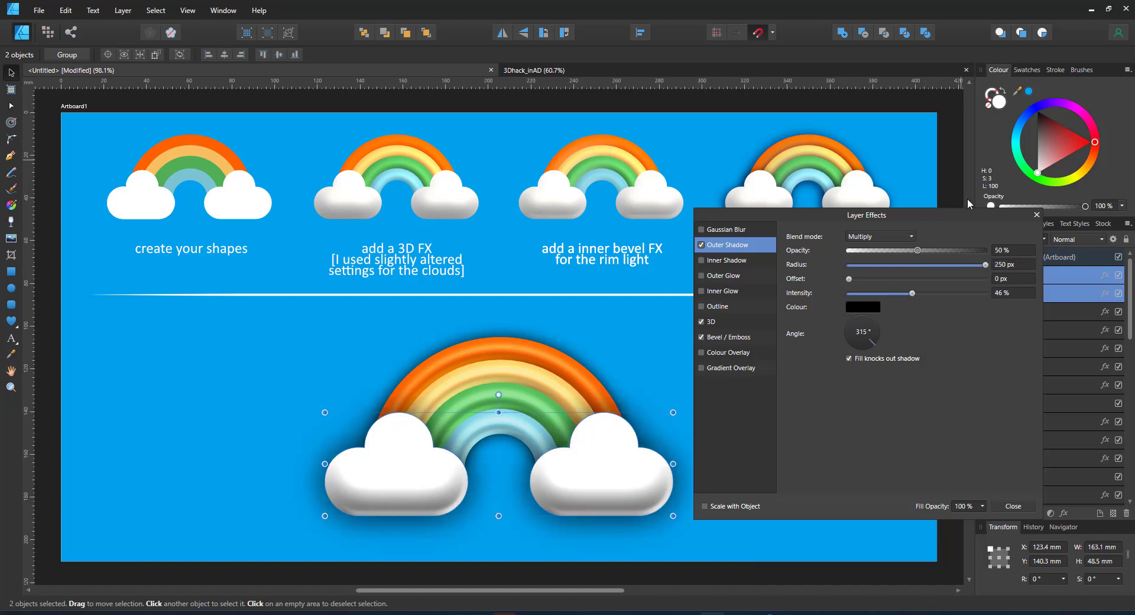
pyautogui.click(1009, 265)
pyautogui.write('200')
pyautogui.press('Return')
pyautogui.click(1039, 221)
pyautogui.click(813, 395)
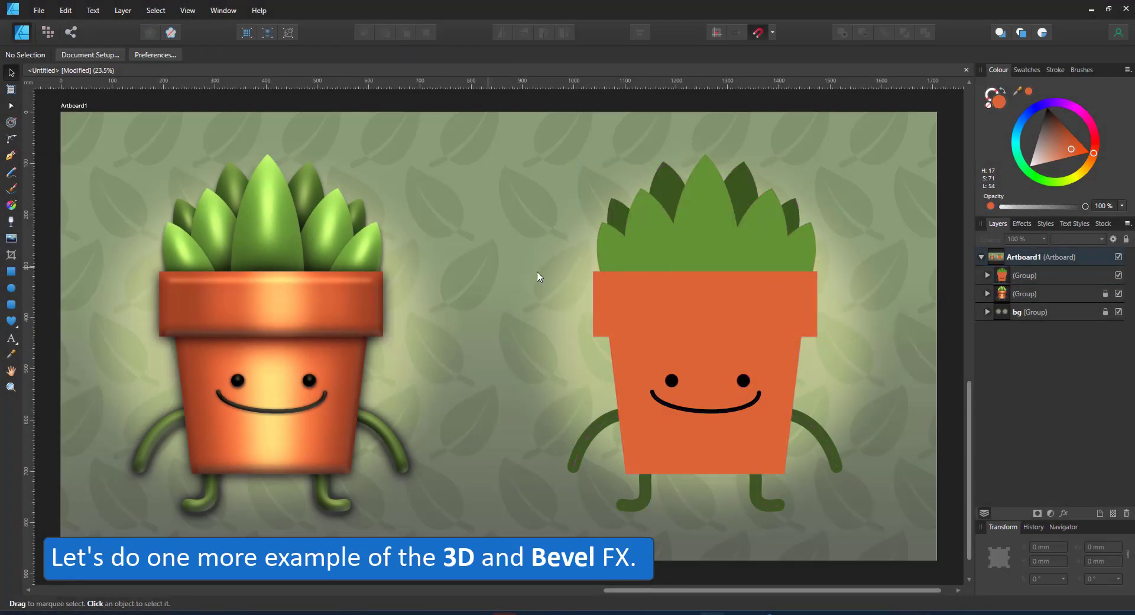
# Step: Ungroup the flat potted plant character into its separate shapes
pyautogui.doubleClick(679, 313)
pyautogui.hotkey('ctrl', 'd')
pyautogui.click(776, 331)
pyautogui.hotkey('ctrl', 'shift', 'g')
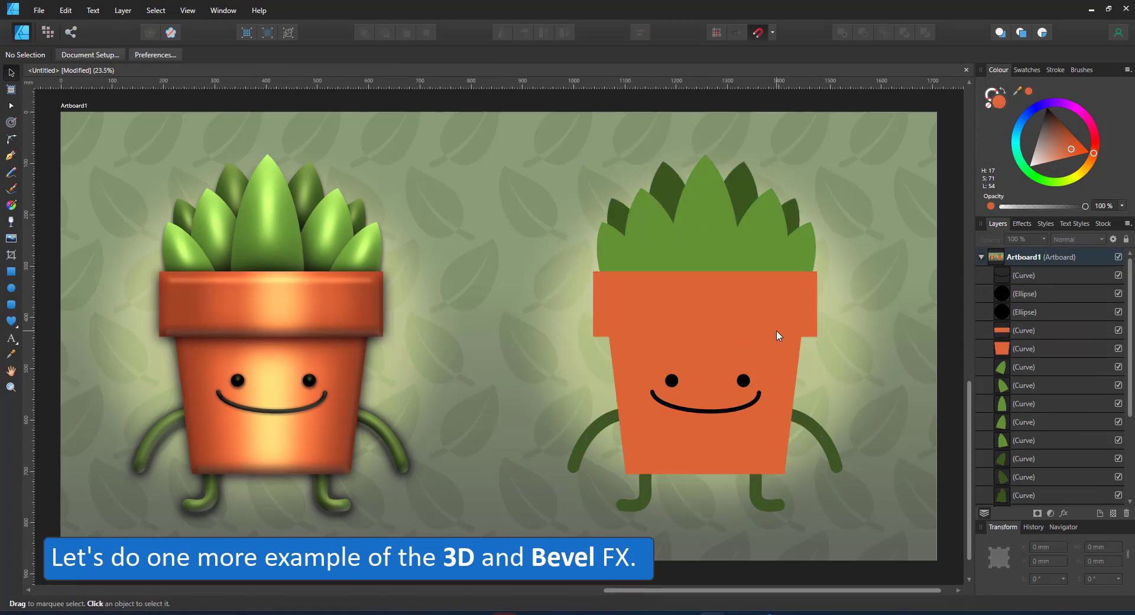
pyautogui.hotkey('ctrl', 'z')
pyautogui.hotkey('ctrl', 'z')
# Step: Recolour the pot's main body with the dark red-brown sampled from its rim
pyautogui.moveTo(695, 230); pyautogui.dragTo(701, 207)
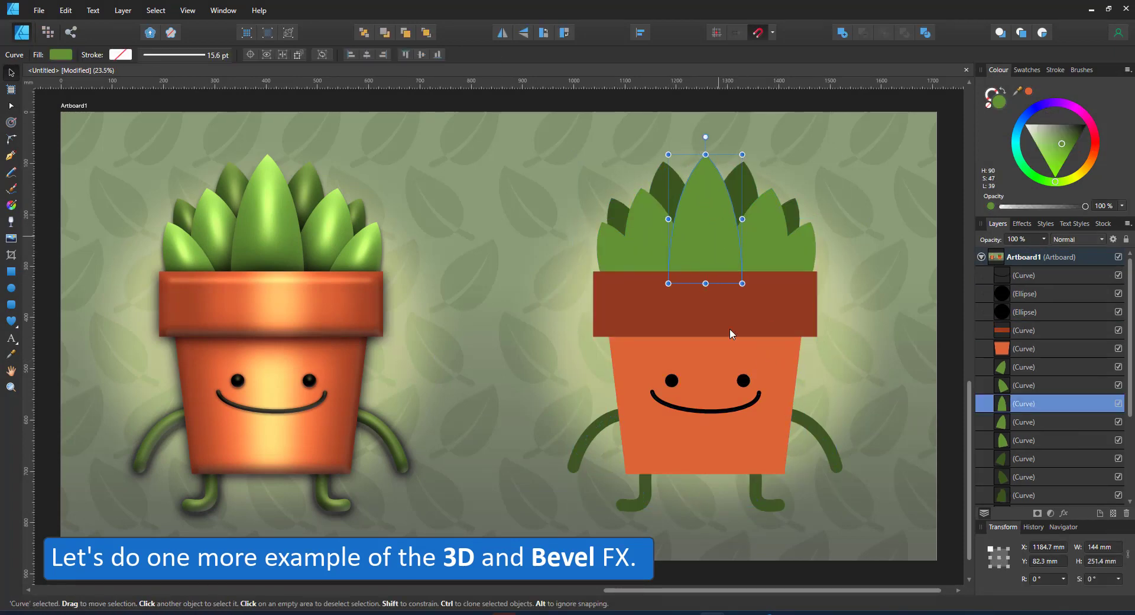
pyautogui.click(730, 329)
pyautogui.click(762, 363)
pyautogui.click(739, 305)
pyautogui.click(748, 349)
pyautogui.press('i')
pyautogui.click(744, 314)
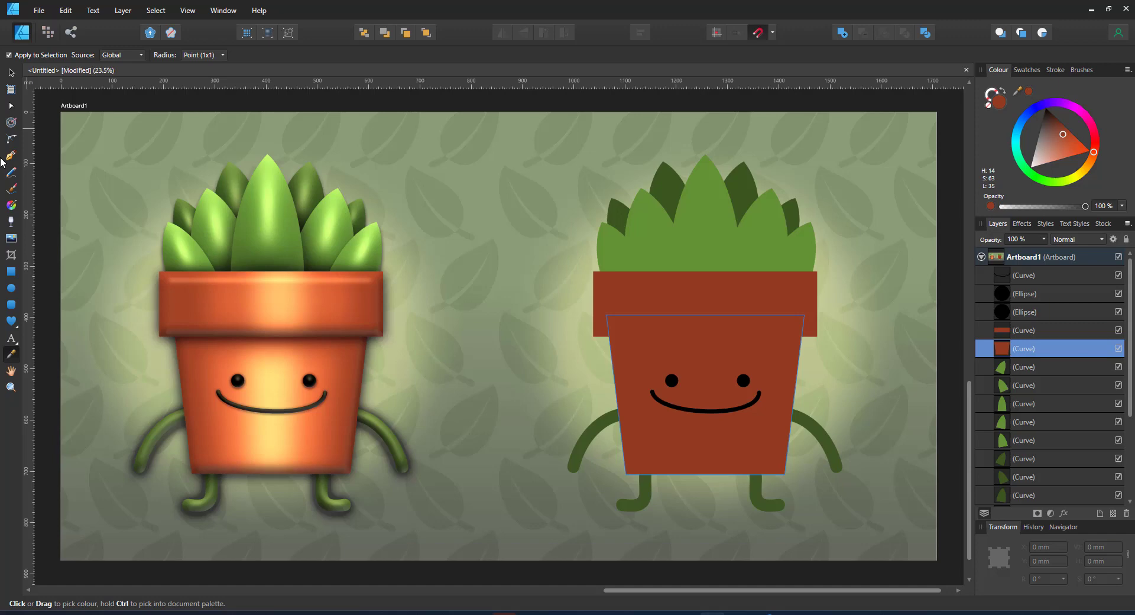
# Step: Add a 3D effect to the pot's rim and body with 130 px radius, 26.4 px softening, 37% specular, 84% shininess and 38% ambient
pyautogui.click(9, 72)
pyautogui.keyDown('shift'); pyautogui.click(751, 301); pyautogui.keyUp('shift')
pyautogui.click(1064, 512)
pyautogui.moveTo(748, 216); pyautogui.dragTo(316, 208)
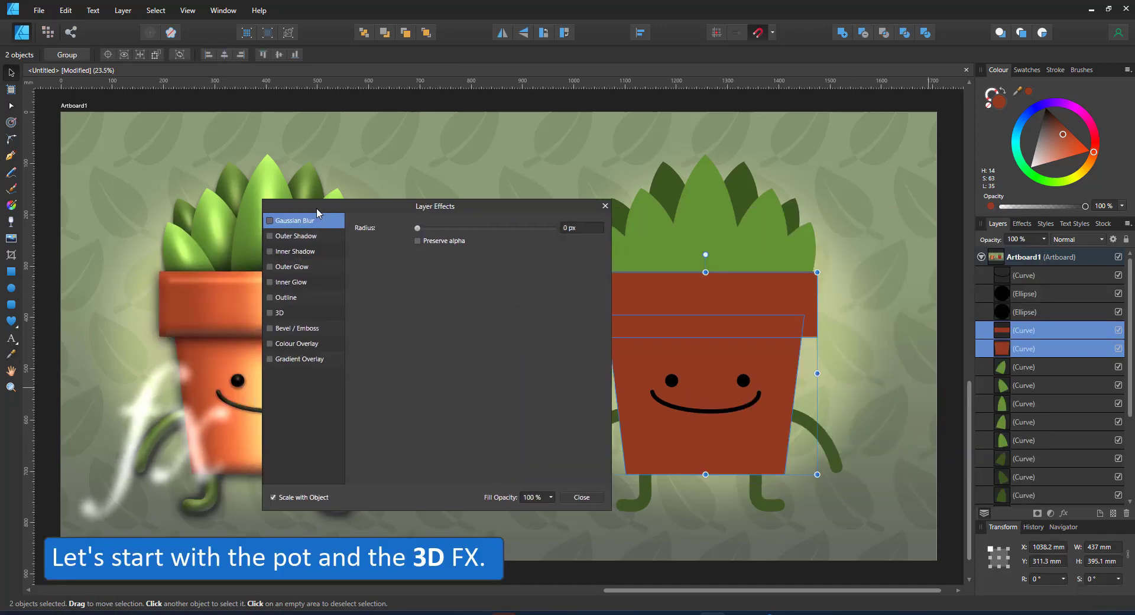
pyautogui.click(270, 311)
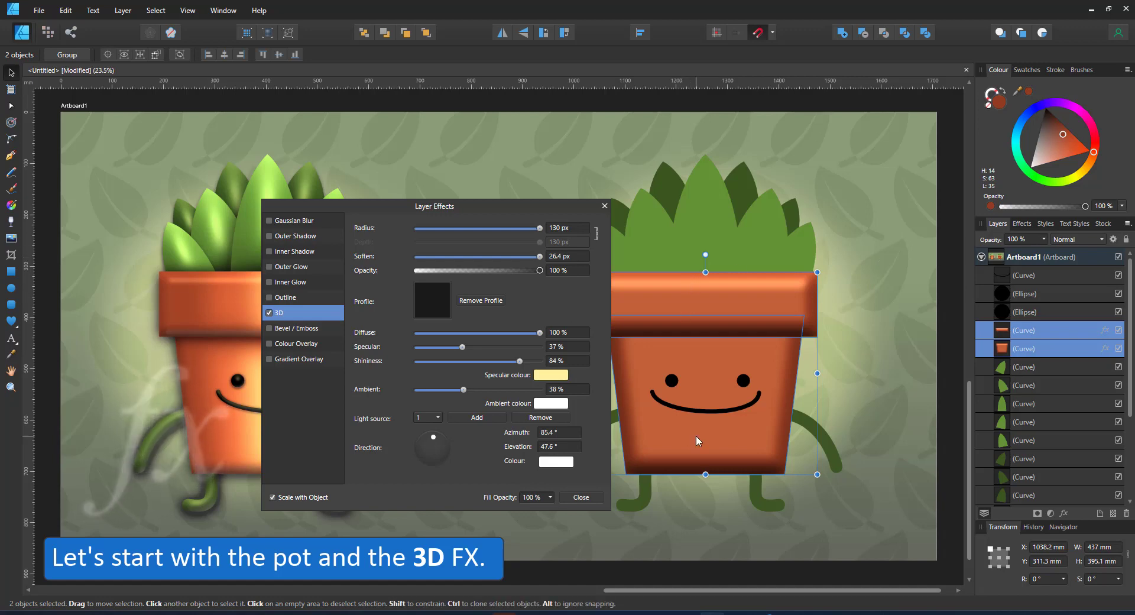
# Step: Add an Inner bevel to both pot shapes with 40 px radius, 42.3 px softening, 31% Screen highlight and 0% shadow
pyautogui.click(267, 330)
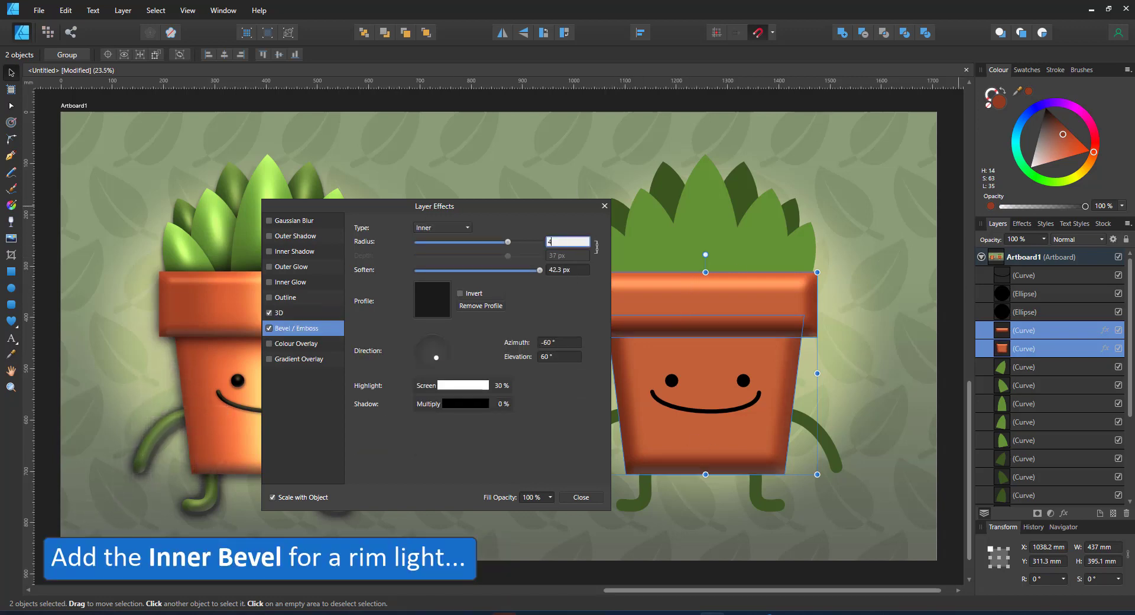
pyautogui.click(492, 395)
pyautogui.moveTo(378, 445)
pyautogui.mouseDown()
pyautogui.moveTo(507, 435)
pyautogui.moveTo(376, 448)
pyautogui.mouseUp()
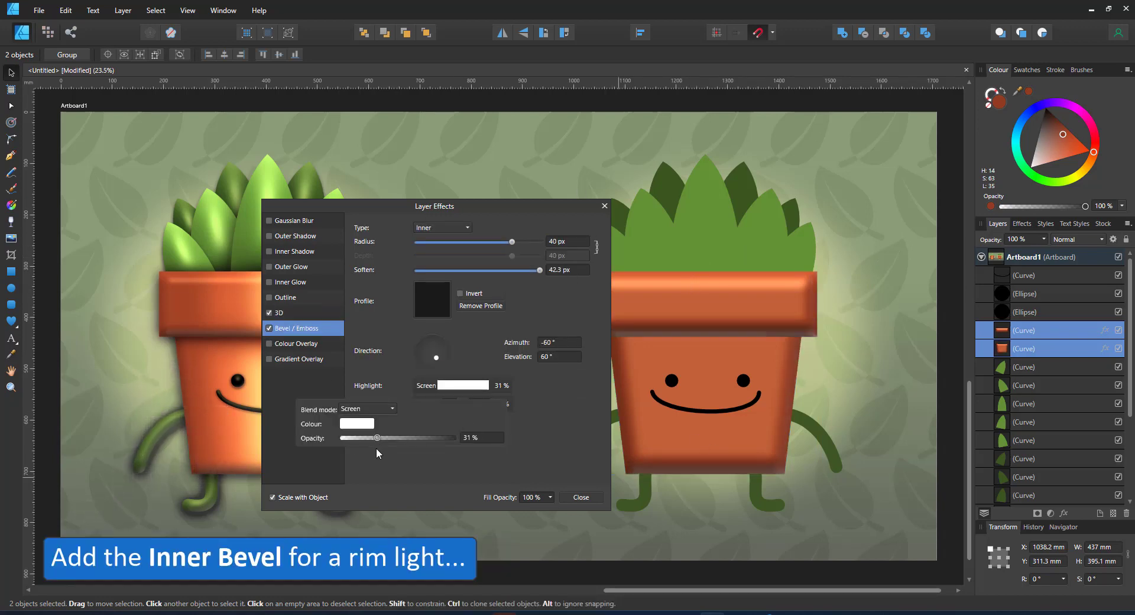
pyautogui.click(605, 206)
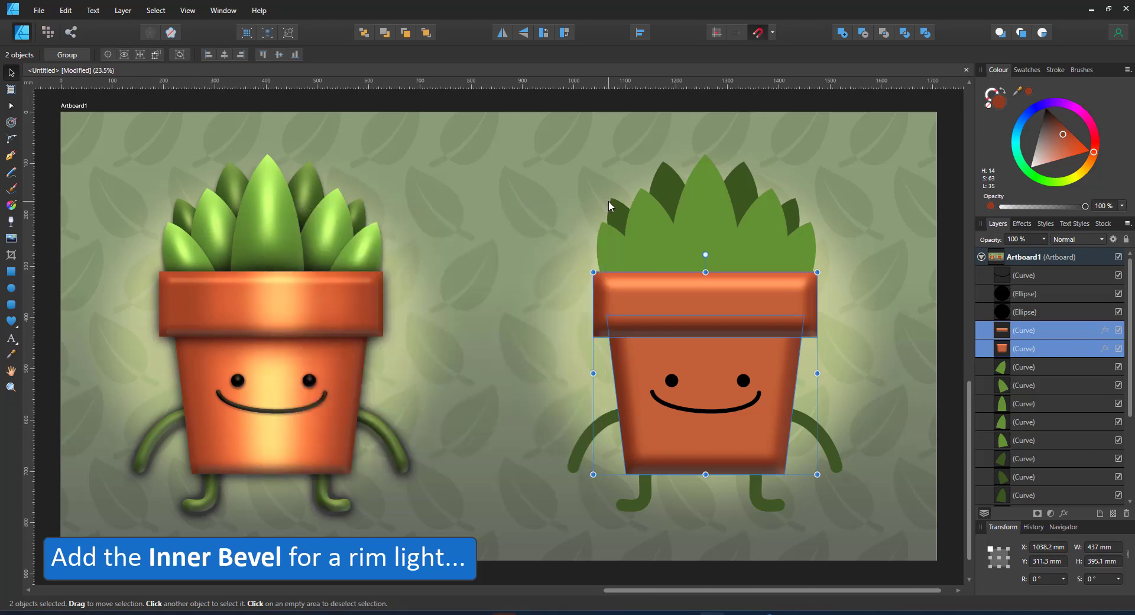
# Step: Draw a white rectangle about 281 by 194 mm over the pot's rim and soften it with a Gaussian Blur
pyautogui.press('m')
pyautogui.moveTo(635, 252); pyautogui.dragTo(780, 351)
pyautogui.moveTo(1063, 134); pyautogui.dragTo(1030, 168)
pyautogui.click(1064, 513)
pyautogui.moveTo(417, 228); pyautogui.dragTo(538, 246)
pyautogui.doubleClick(605, 206)
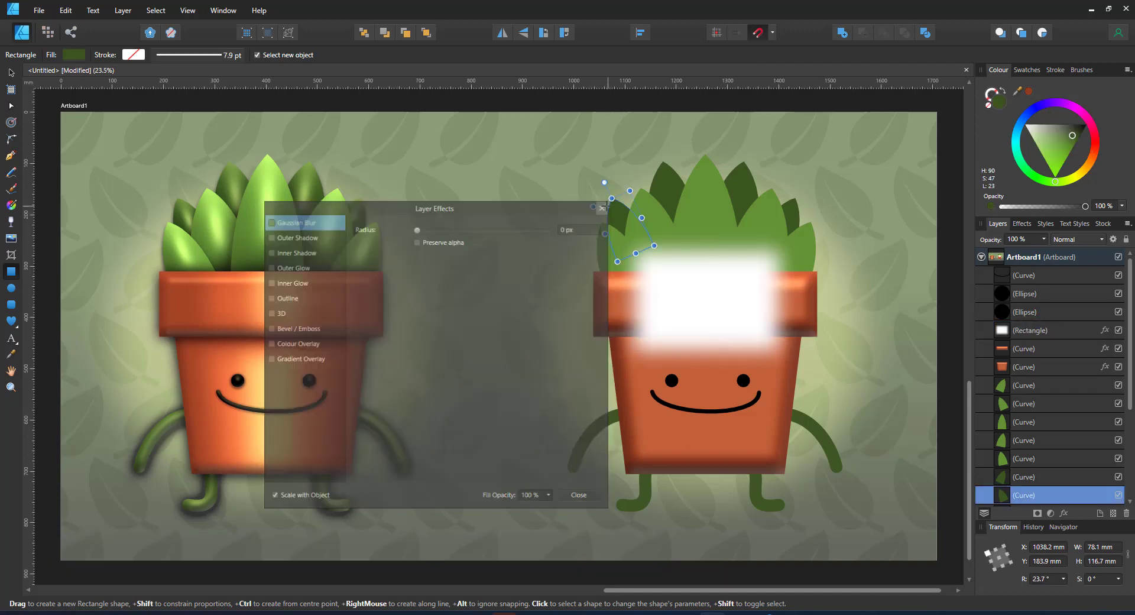
# Step: Set the blurred white rectangle's blend mode to Overlay and its layer opacity to 50%
pyautogui.press('v')
pyautogui.click(759, 321)
pyautogui.click(1079, 240)
pyautogui.click(1051, 413)
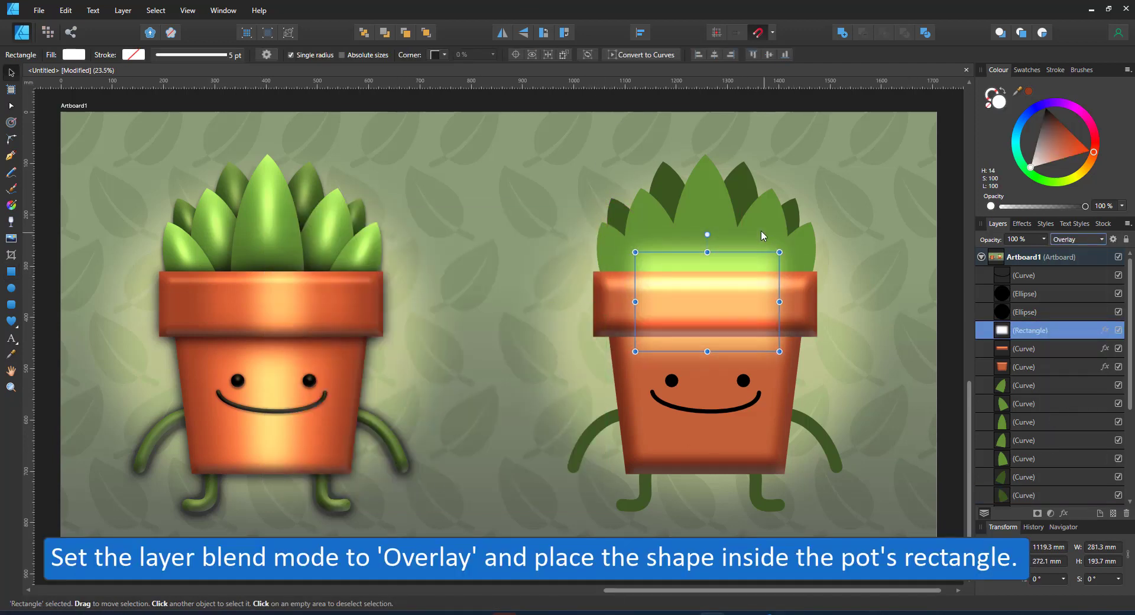
pyautogui.press('5')
# Step: Duplicate the highlight, narrow the copy to about 97 mm at 70% opacity, and nest both rectangles inside the pot's rim
pyautogui.hotkey('ctrl', 'j')
pyautogui.moveTo(779, 302); pyautogui.dragTo(731, 304)
pyautogui.press('7')
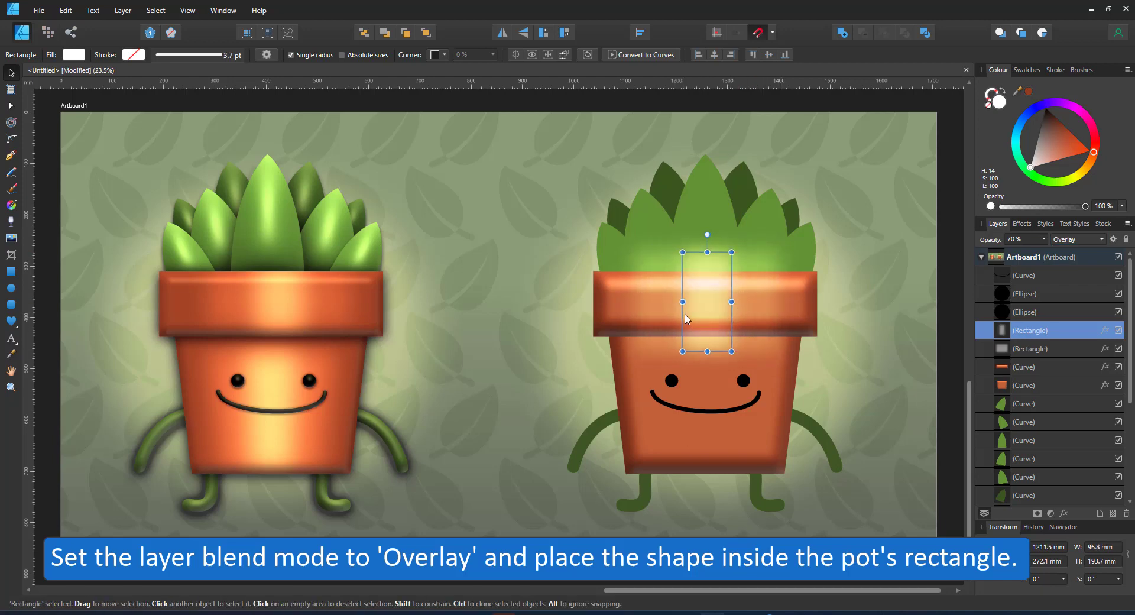
pyautogui.keyDown('shift'); pyautogui.click(1035, 349); pyautogui.keyUp('shift')
pyautogui.moveTo(1035, 349); pyautogui.dragTo(1004, 368)
pyautogui.click(1033, 335)
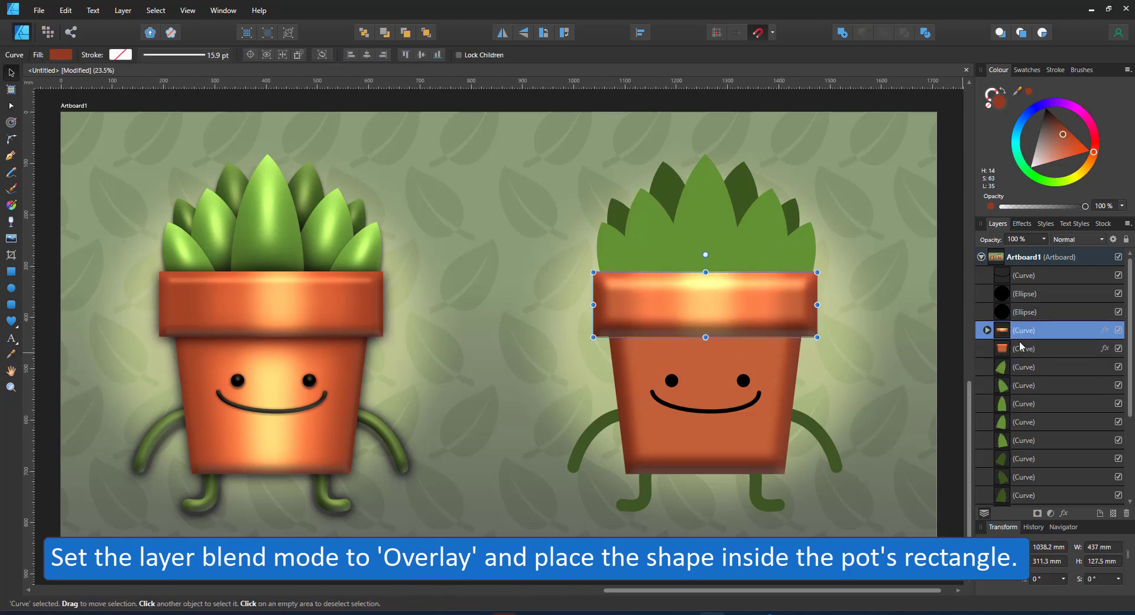
# Step: Copy both highlight rectangles from the rim, paste them inside the pot's main body and move them down over the face
pyautogui.click(987, 330)
pyautogui.click(1041, 354)
pyautogui.keyDown('shift'); pyautogui.click(1043, 361); pyautogui.keyUp('shift')
pyautogui.hotkey('ctrl', 'c')
pyautogui.click(1009, 386)
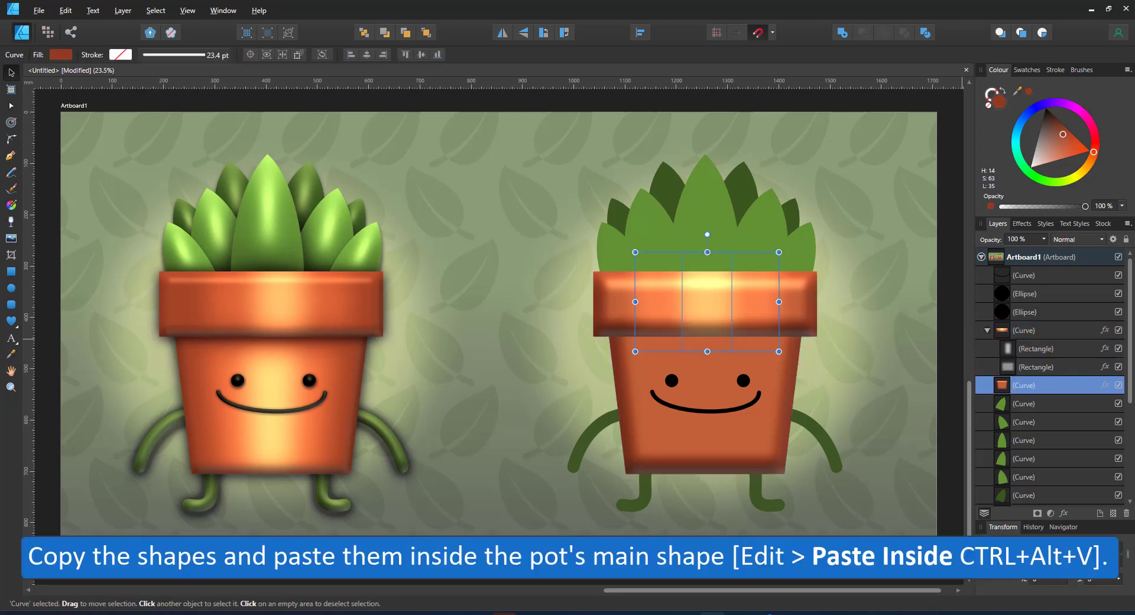
pyautogui.hotkey('ctrl', 'alt', 'v')
pyautogui.moveTo(707, 307); pyautogui.dragTo(704, 398)
# Step: Extend the body's narrow highlight to the pot's base and fade both narrow highlights vertically with linear transparency
pyautogui.click(698, 400)
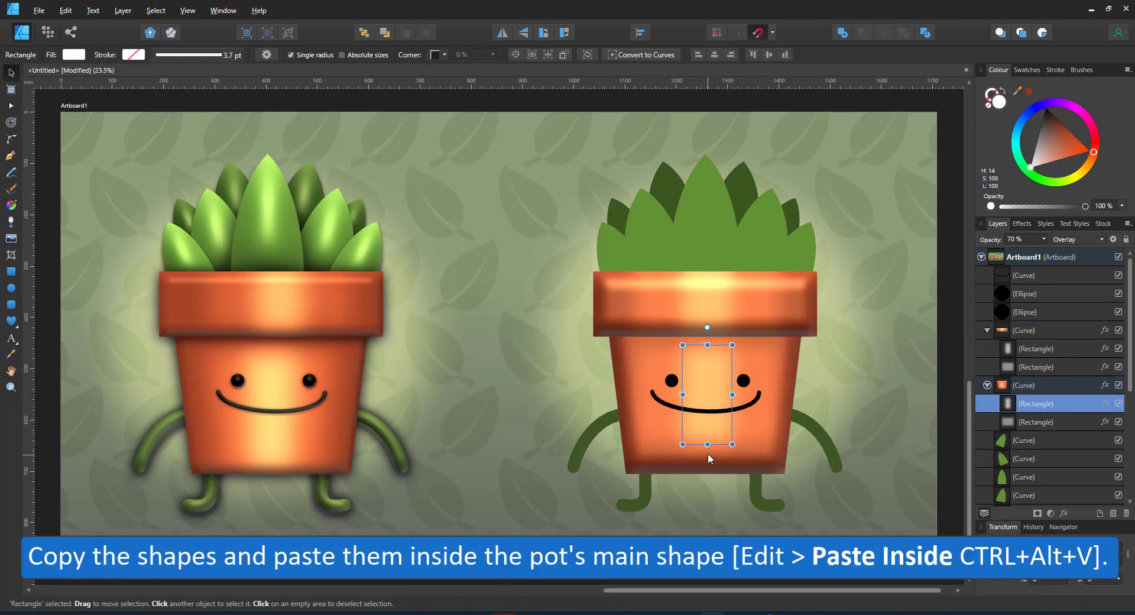
pyautogui.moveTo(707, 444); pyautogui.dragTo(707, 473)
pyautogui.click(11, 221)
pyautogui.moveTo(701, 395); pyautogui.dragTo(700, 459)
pyautogui.click(689, 306)
pyautogui.moveTo(707, 283); pyautogui.dragTo(707, 314)
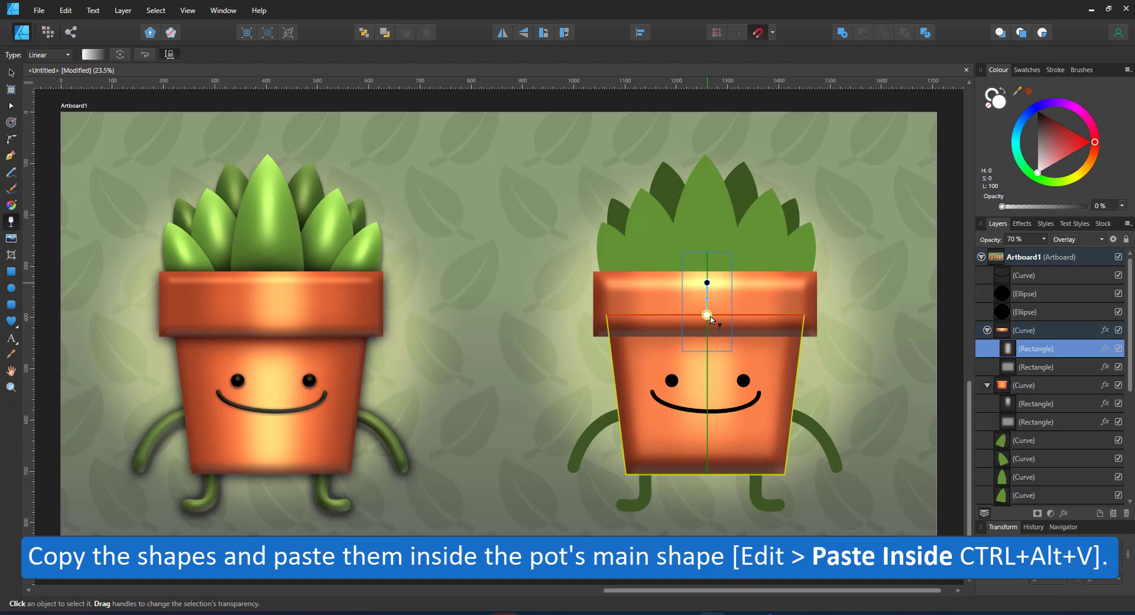
# Step: Convert the wide highlight rectangle inside the pot's main body to curves and narrow its lower edge to follow the pot's slanted sides
pyautogui.click(1028, 371)
pyautogui.click(1024, 420)
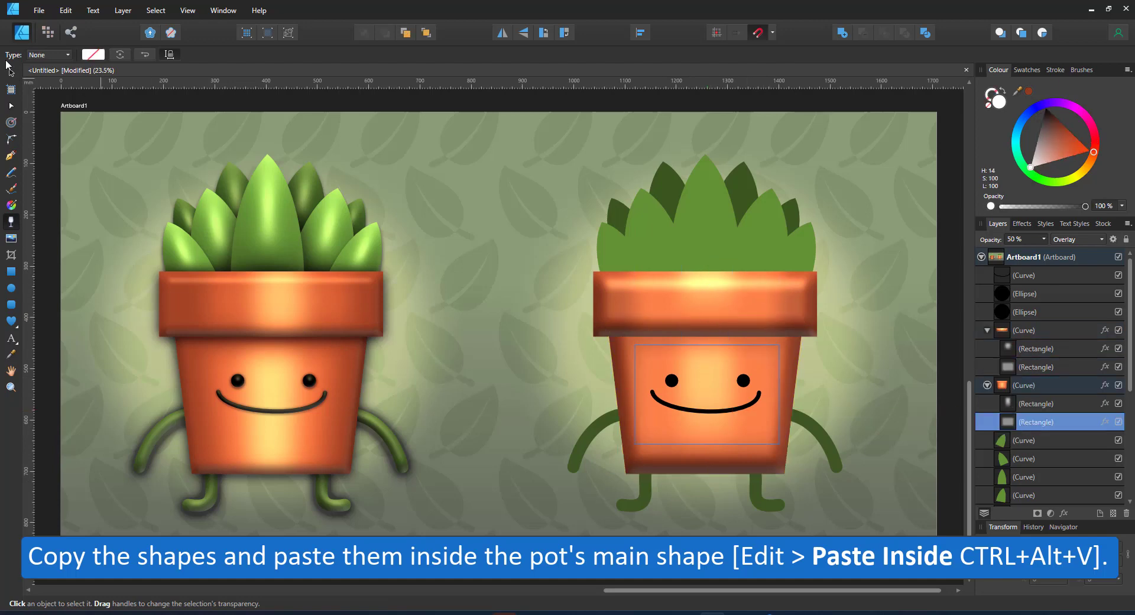
pyautogui.click(11, 106)
pyautogui.click(641, 55)
pyautogui.moveTo(566, 421); pyautogui.dragTo(826, 496)
pyautogui.click(497, 55)
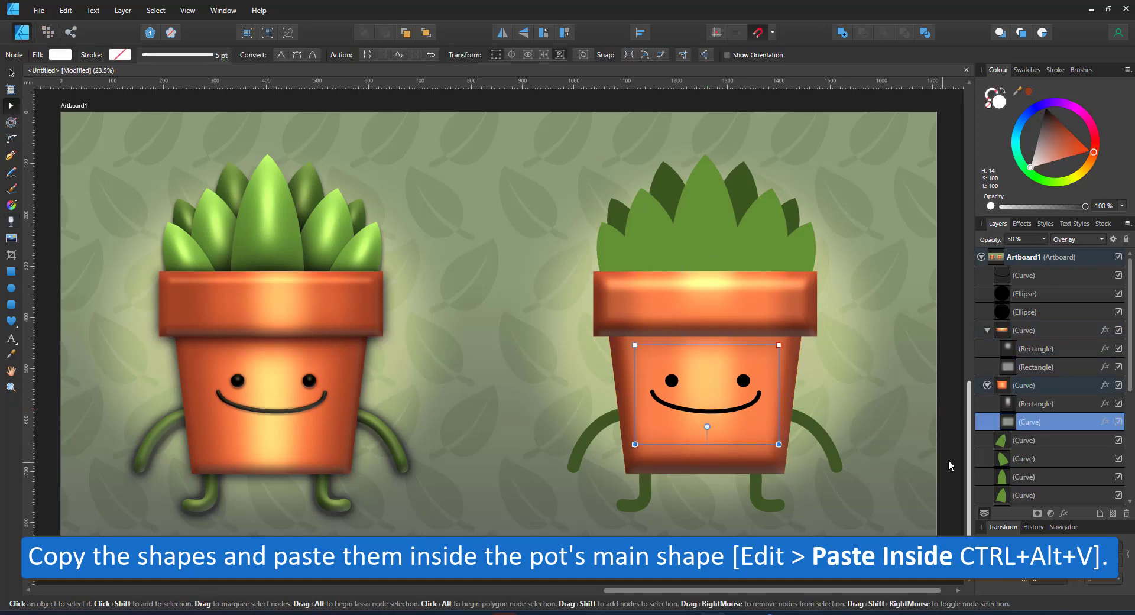
pyautogui.moveTo(778, 445)
pyautogui.mouseDown()
pyautogui.moveTo(760, 444)
pyautogui.moveTo(785, 464)
pyautogui.mouseUp()
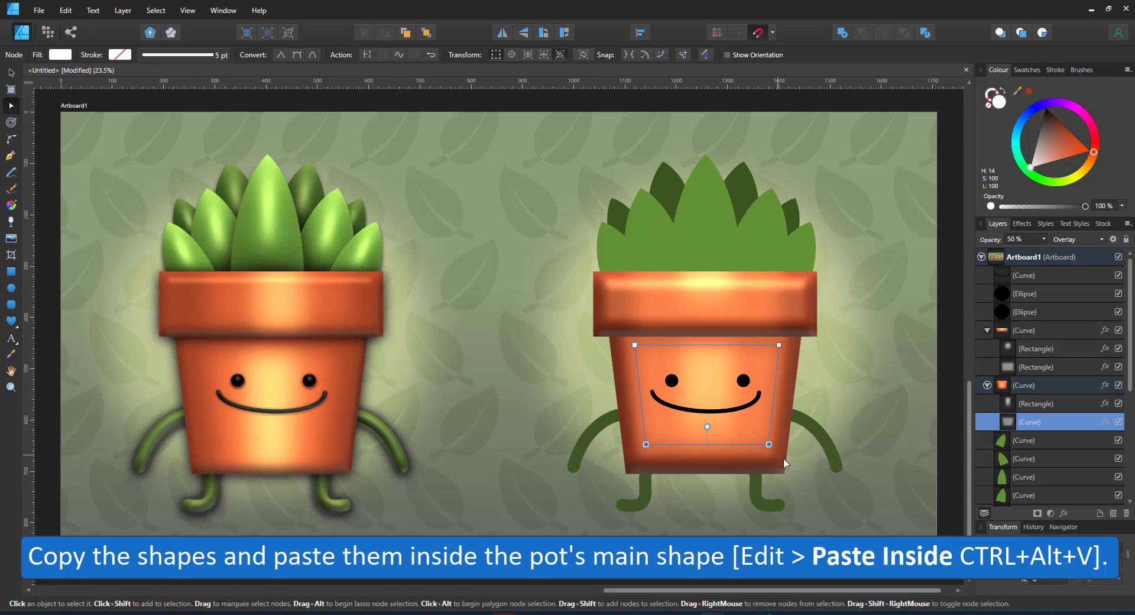
# Step: Move the tapered highlight down inside the pot's main body to Y 486 mm
pyautogui.click(10, 73)
pyautogui.click(709, 388)
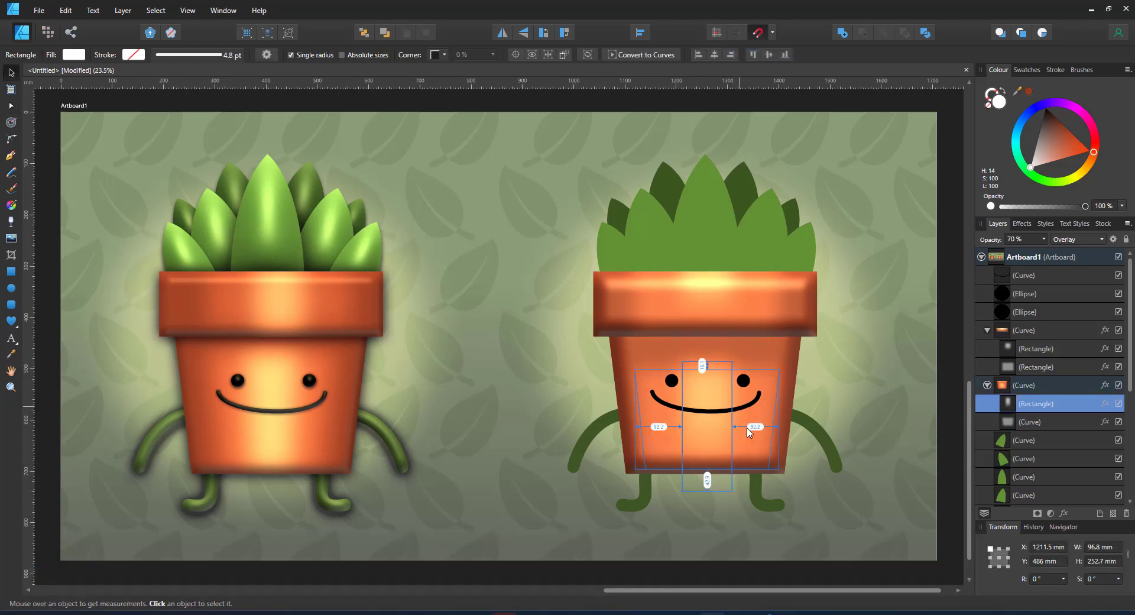
pyautogui.click(748, 432)
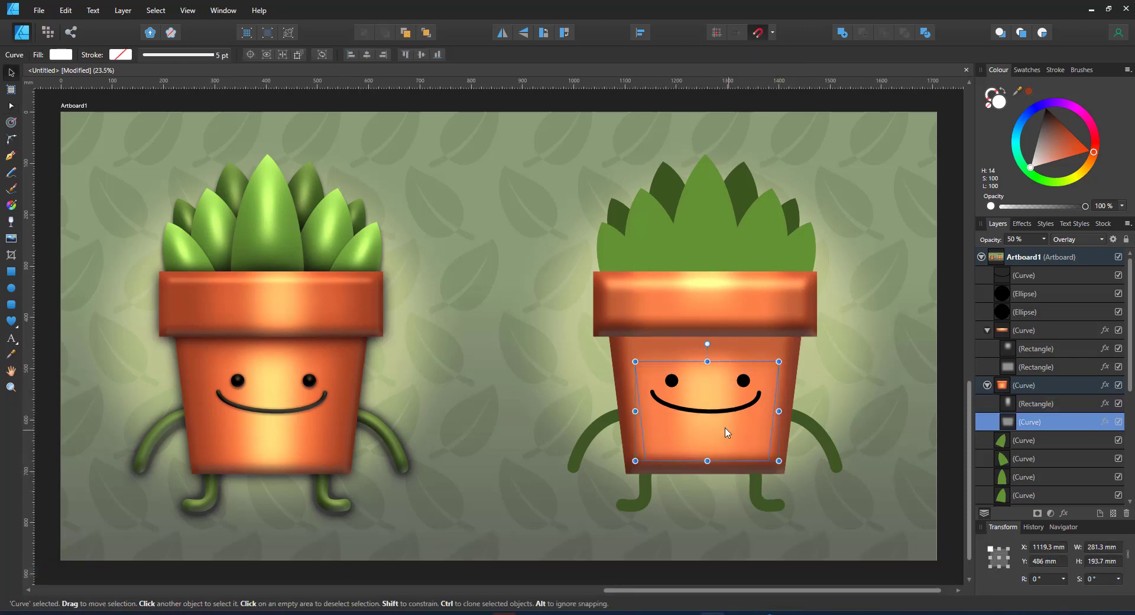
# Step: Add a 3D layer effect with 250 px radius and 14.4 px softening to the central front leaf
pyautogui.click(704, 204)
pyautogui.click(1065, 513)
pyautogui.click(269, 312)
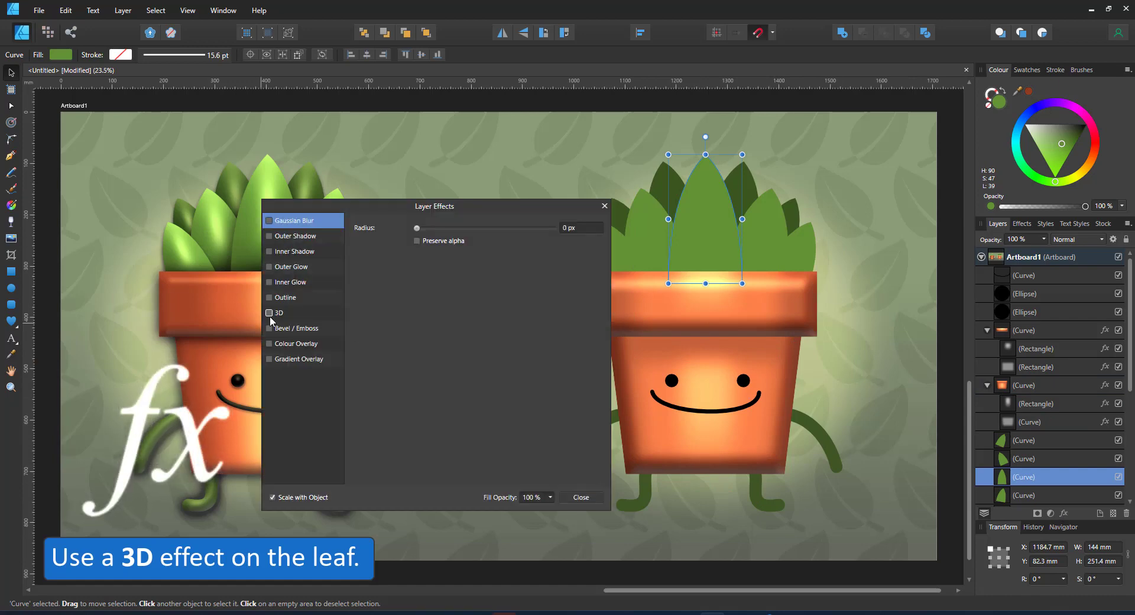
pyautogui.click(301, 316)
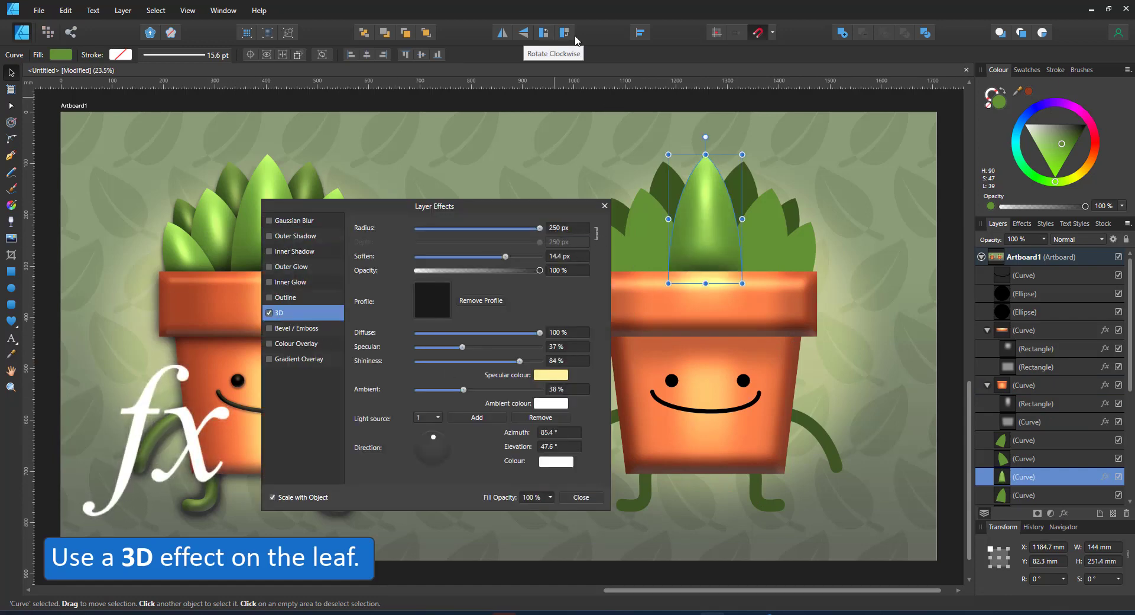
pyautogui.click(604, 206)
# Step: Paste the central leaf's 3D effect onto the other four light green leaves
pyautogui.click(657, 240)
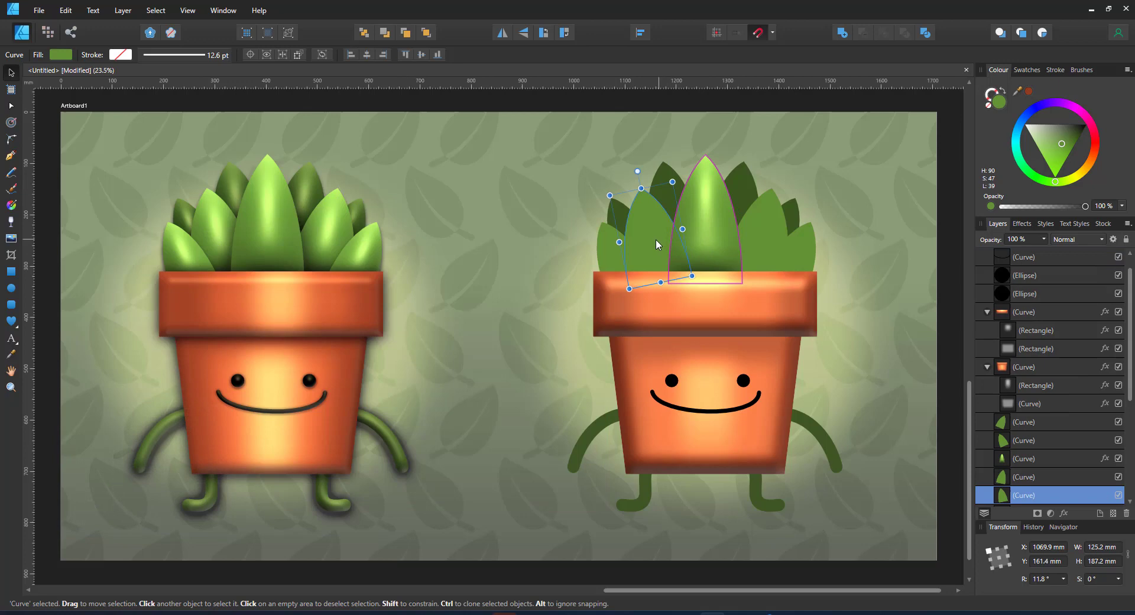
pyautogui.keyDown('shift'); pyautogui.click(612, 252); pyautogui.keyUp('shift')
pyautogui.keyDown('shift'); pyautogui.click(798, 254); pyautogui.keyUp('shift')
pyautogui.keyDown('shift'); pyautogui.click(754, 266); pyautogui.keyUp('shift')
pyautogui.click(65, 10)
pyautogui.click(52, 110)
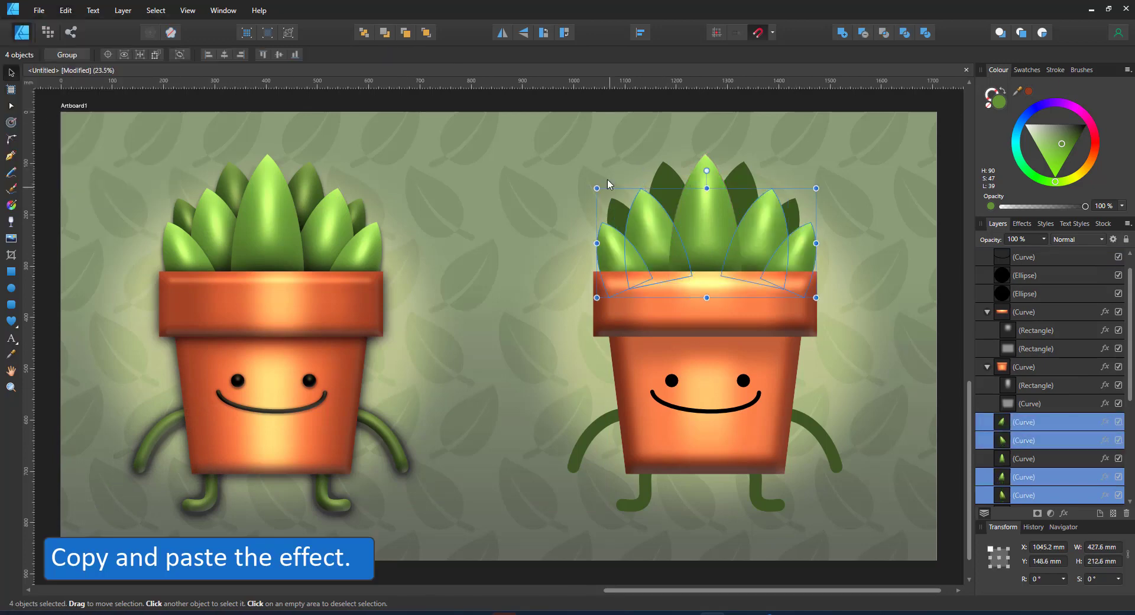
# Step: Select all five light green leaves together and enable an Outer Shadow effect on them
pyautogui.keyDown('shift'); pyautogui.click(711, 217); pyautogui.keyUp('shift')
pyautogui.click(1064, 513)
pyautogui.click(274, 328)
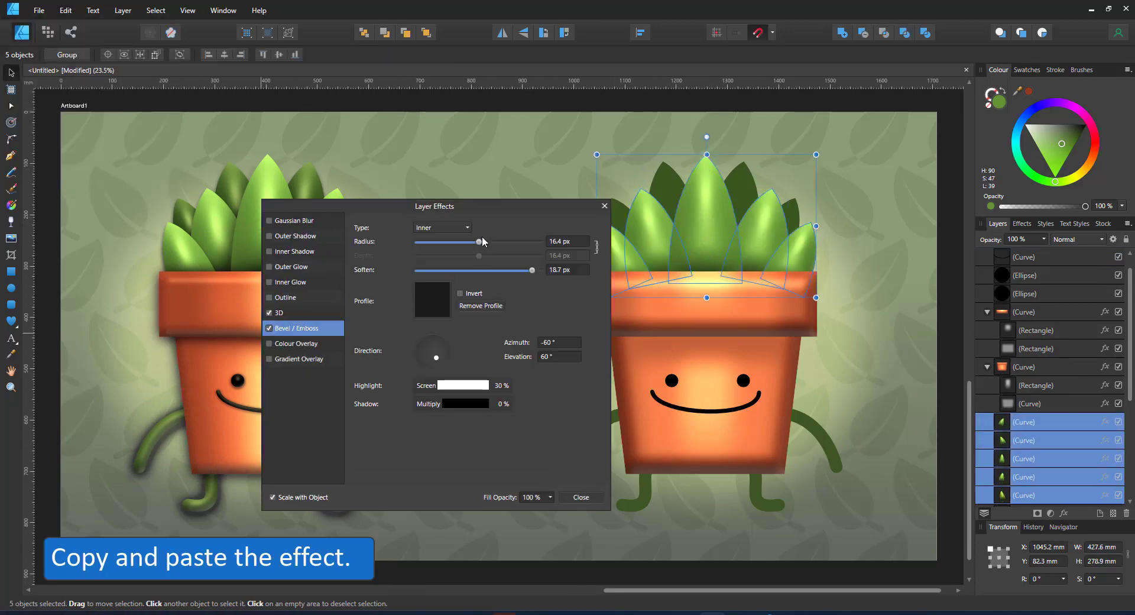
pyautogui.click(282, 237)
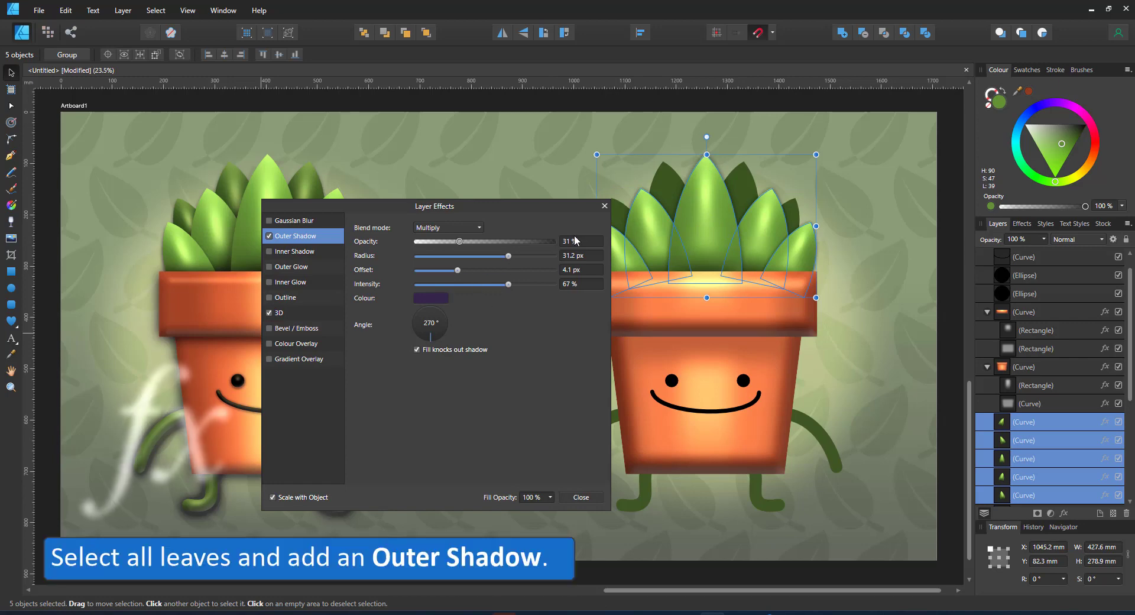
# Step: Set the front leaves' outer shadow to 40% opacity, 40 px radius and 10 px offset
pyautogui.moveTo(463, 271); pyautogui.dragTo(523, 256)
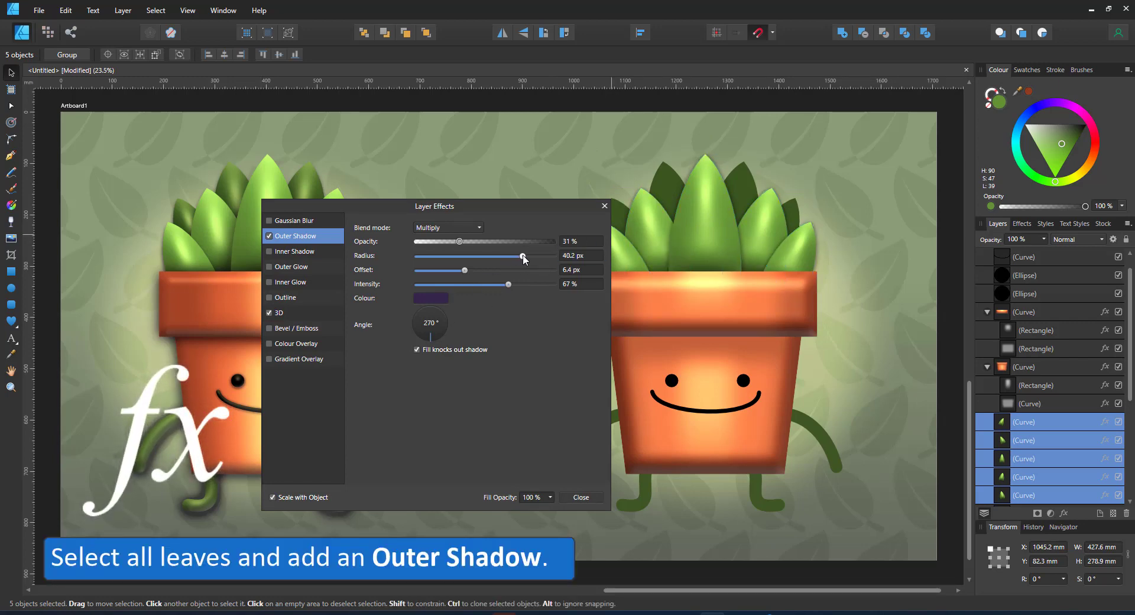
pyautogui.click(581, 241)
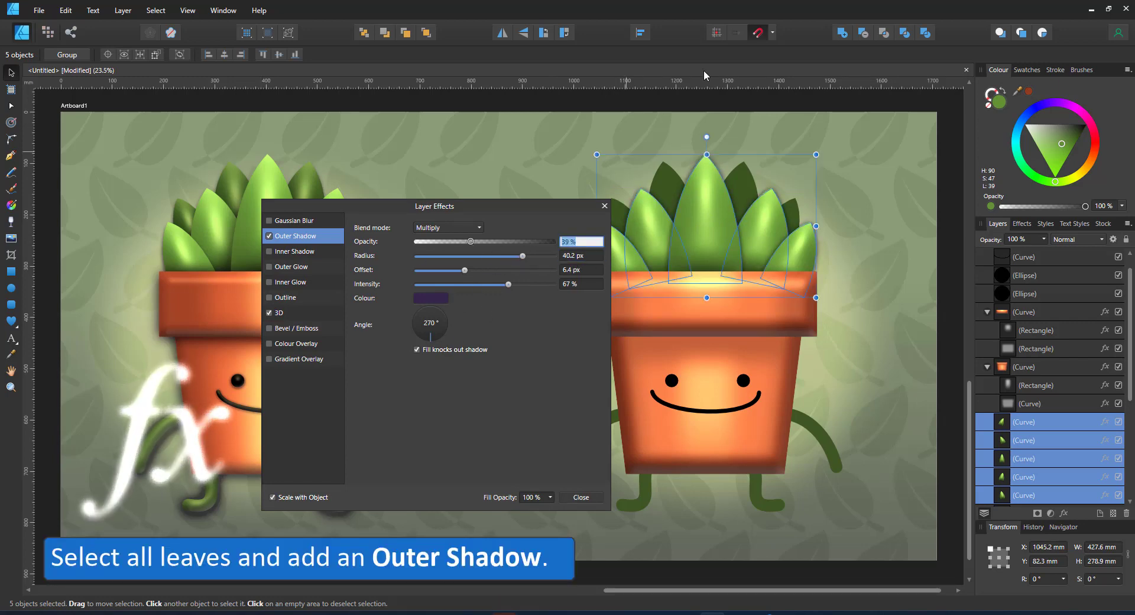
pyautogui.write('40')
pyautogui.press('Tab')
pyautogui.write('40')
pyautogui.press('Tab')
pyautogui.write('10')
pyautogui.press('Return')
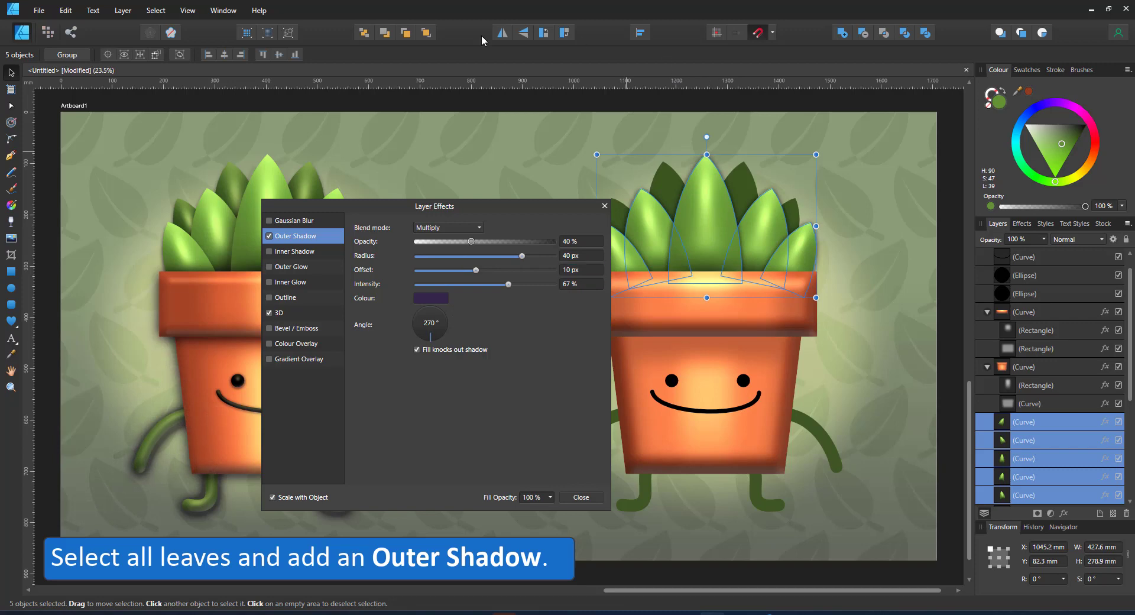
pyautogui.click(604, 206)
# Step: Copy the central leaf's effects and paste them onto the four dark green back leaves
pyautogui.click(704, 232)
pyautogui.click(619, 210)
pyautogui.keyDown('shift'); pyautogui.click(665, 178); pyautogui.keyUp('shift')
pyautogui.keyDown('shift'); pyautogui.click(742, 180); pyautogui.keyUp('shift')
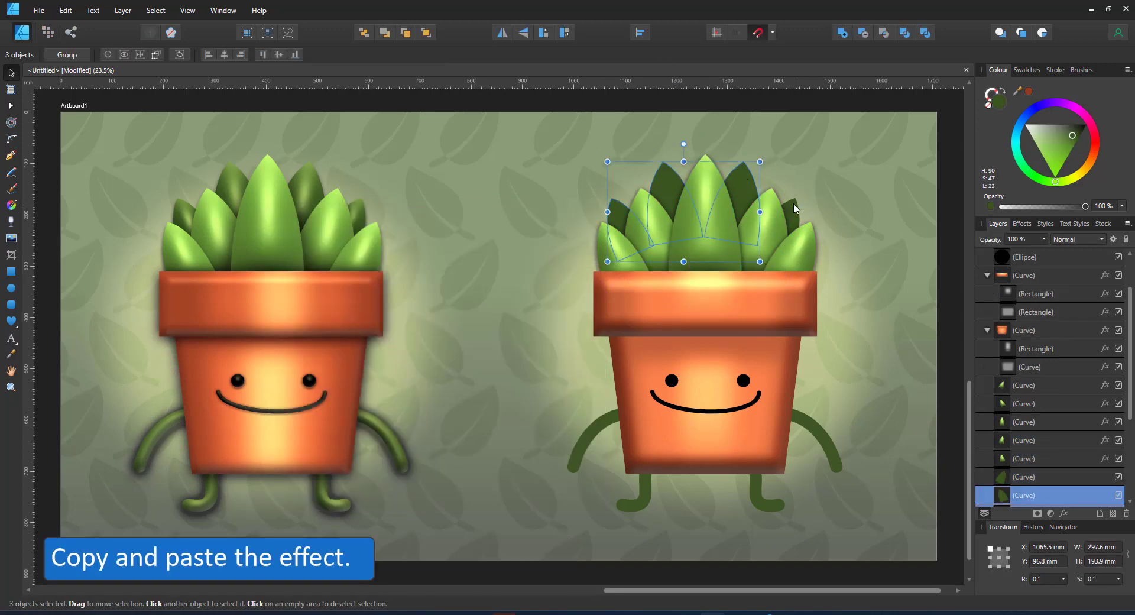
pyautogui.keyDown('shift'); pyautogui.click(794, 205); pyautogui.keyUp('shift')
pyautogui.click(65, 10)
pyautogui.click(56, 109)
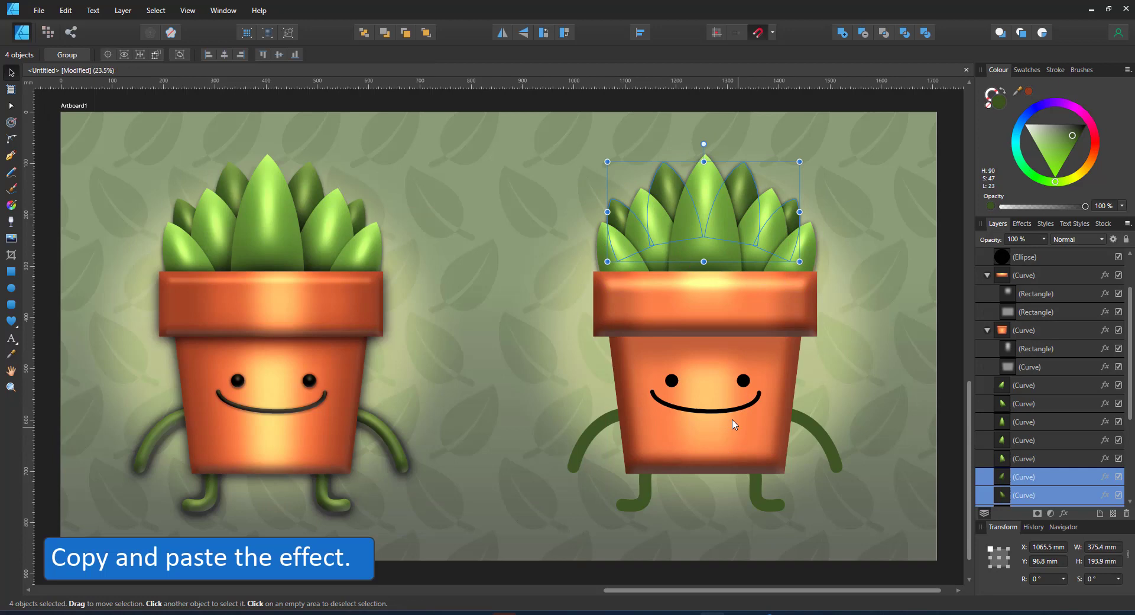
# Step: Add an Outer Shadow with 7 px radius and 2 px offset to both eyes and the mouth
pyautogui.click(672, 381)
pyautogui.keyDown('shift'); pyautogui.click(710, 411); pyautogui.keyUp('shift')
pyautogui.keyDown('shift'); pyautogui.click(744, 381); pyautogui.keyUp('shift')
pyautogui.click(1064, 513)
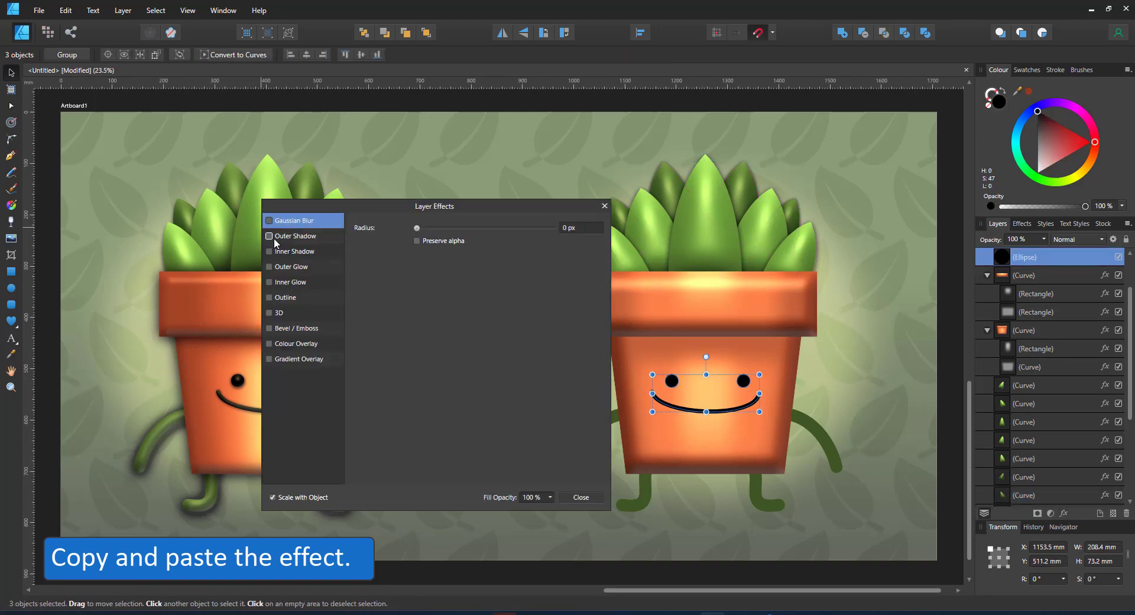
pyautogui.click(269, 236)
pyautogui.write('7')
pyautogui.press('Tab')
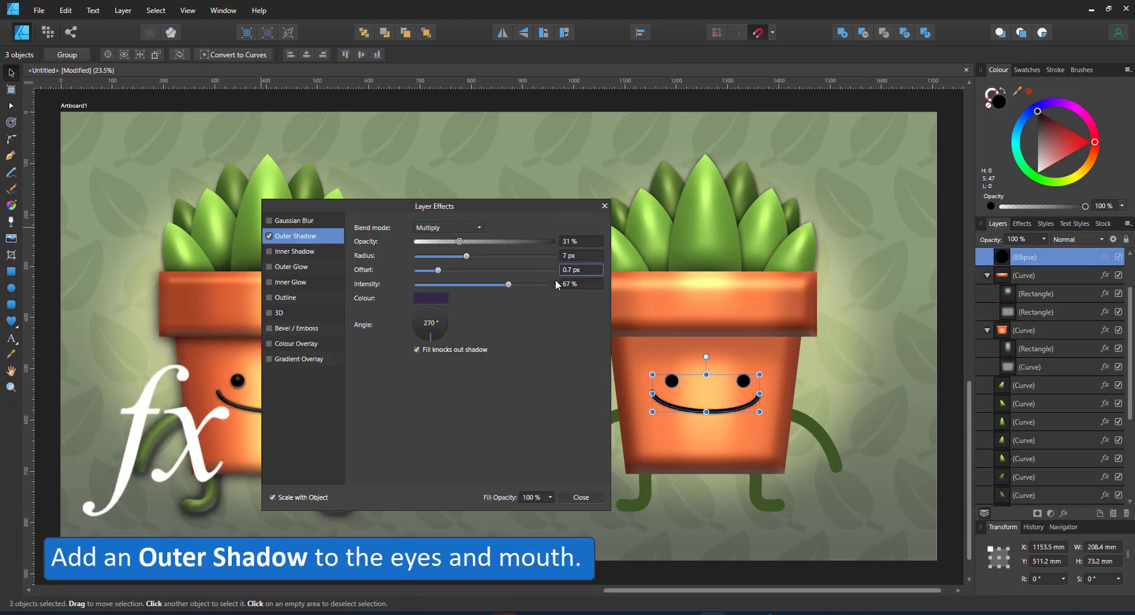
pyautogui.write('2')
pyautogui.press('Tab')
# Step: Add a Bevel / Emboss effect and a 3D effect with about 32.5 px radius to the eyes and mouth
pyautogui.click(277, 324)
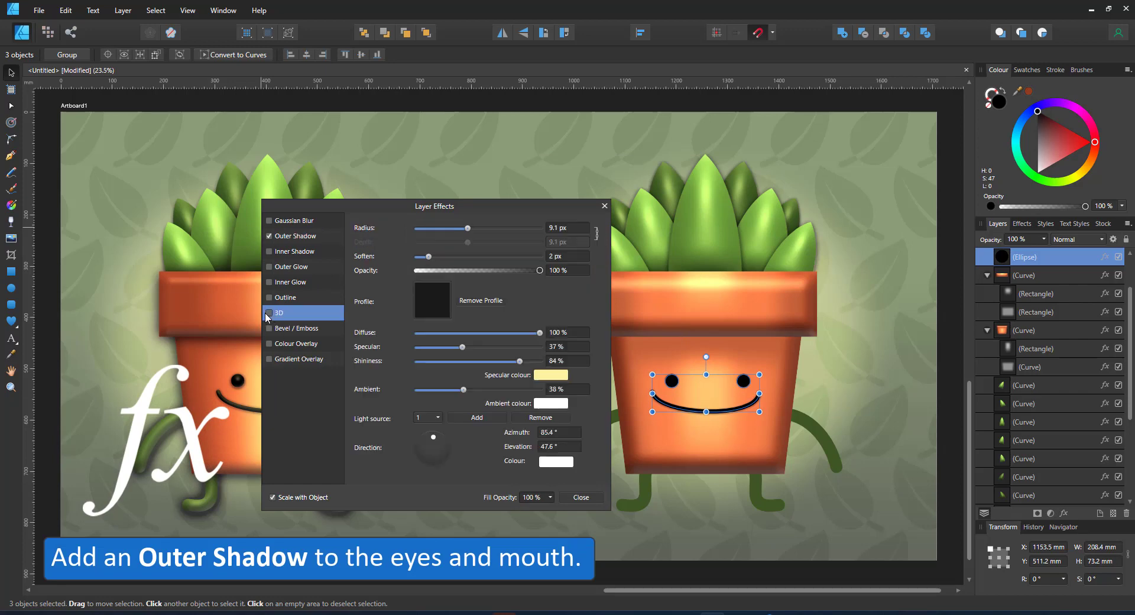
pyautogui.click(269, 329)
pyautogui.moveTo(450, 241); pyautogui.dragTo(501, 228)
pyautogui.click(269, 313)
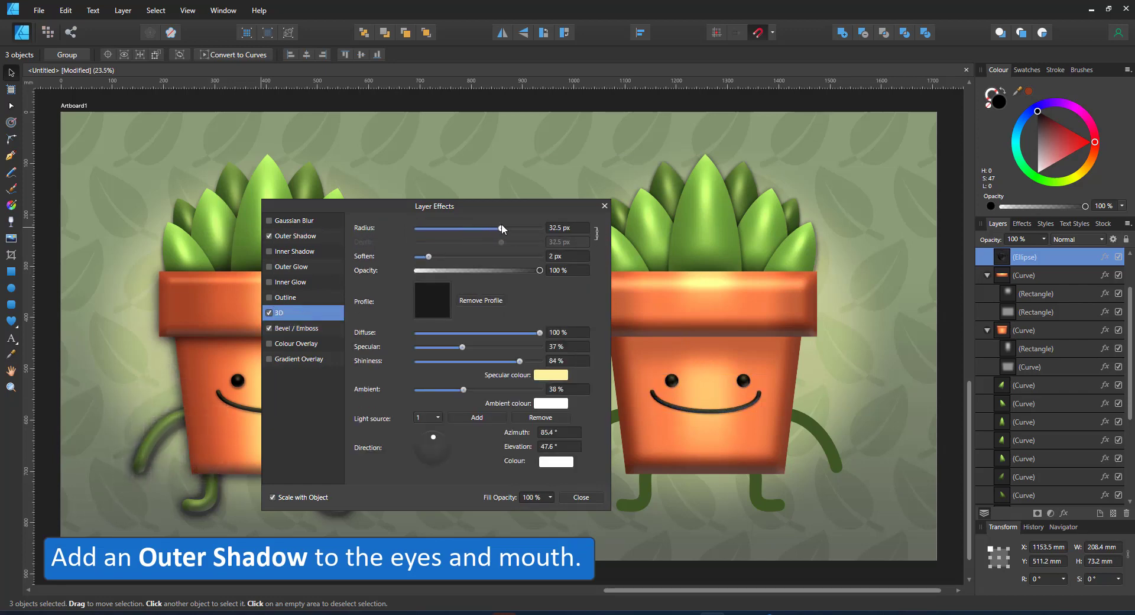
pyautogui.click(604, 207)
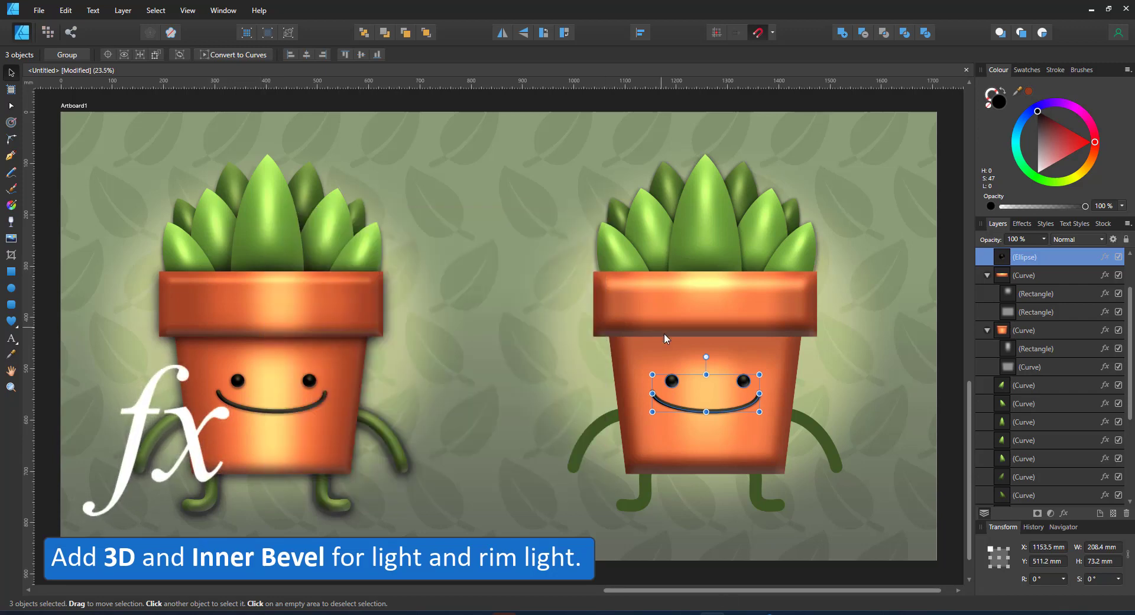
# Step: Add a 3D effect with 40 px radius and 7.7 px softening to both arms and both legs
pyautogui.click(615, 422)
pyautogui.keyDown('shift'); pyautogui.click(640, 500); pyautogui.keyUp('shift')
pyautogui.keyDown('shift'); pyautogui.click(759, 496); pyautogui.keyUp('shift')
pyautogui.keyDown('shift'); pyautogui.click(816, 435); pyautogui.keyUp('shift')
pyautogui.click(1064, 514)
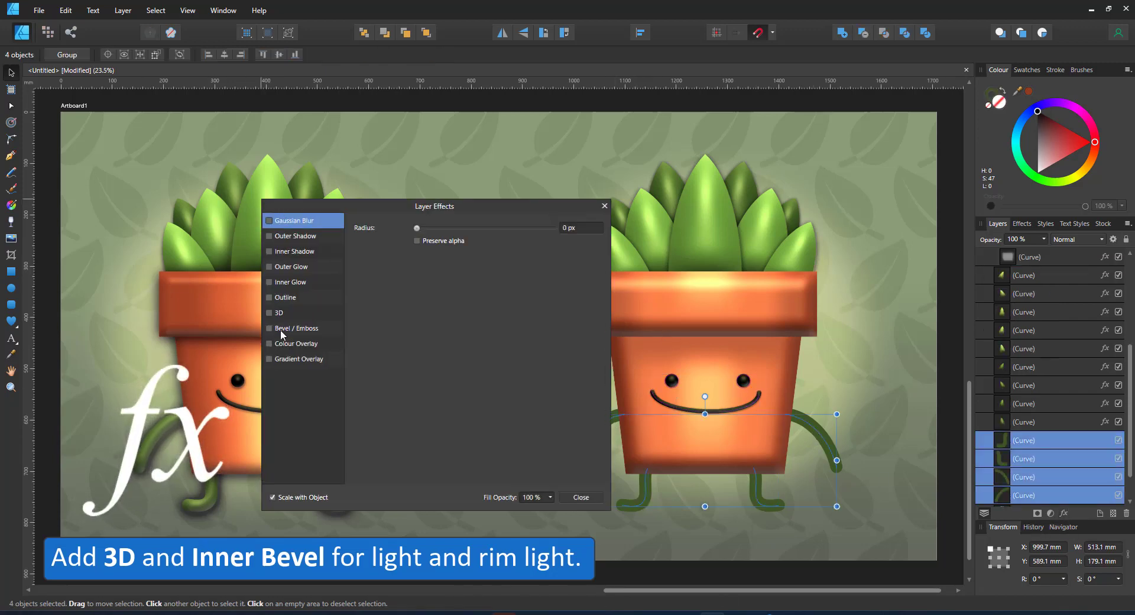
pyautogui.click(270, 312)
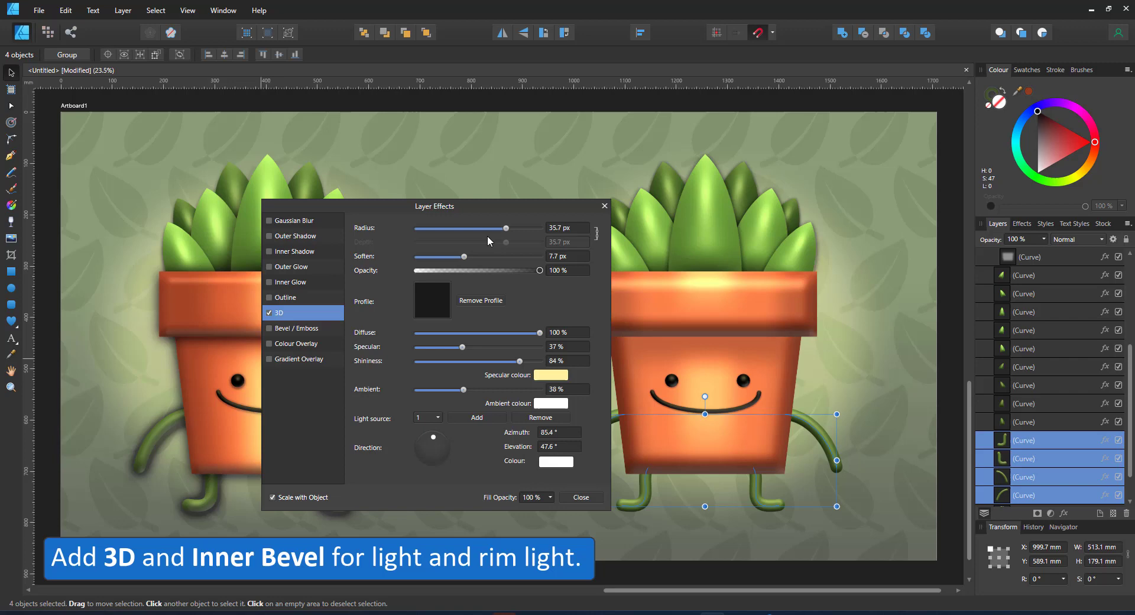
pyautogui.moveTo(506, 228); pyautogui.dragTo(507, 230)
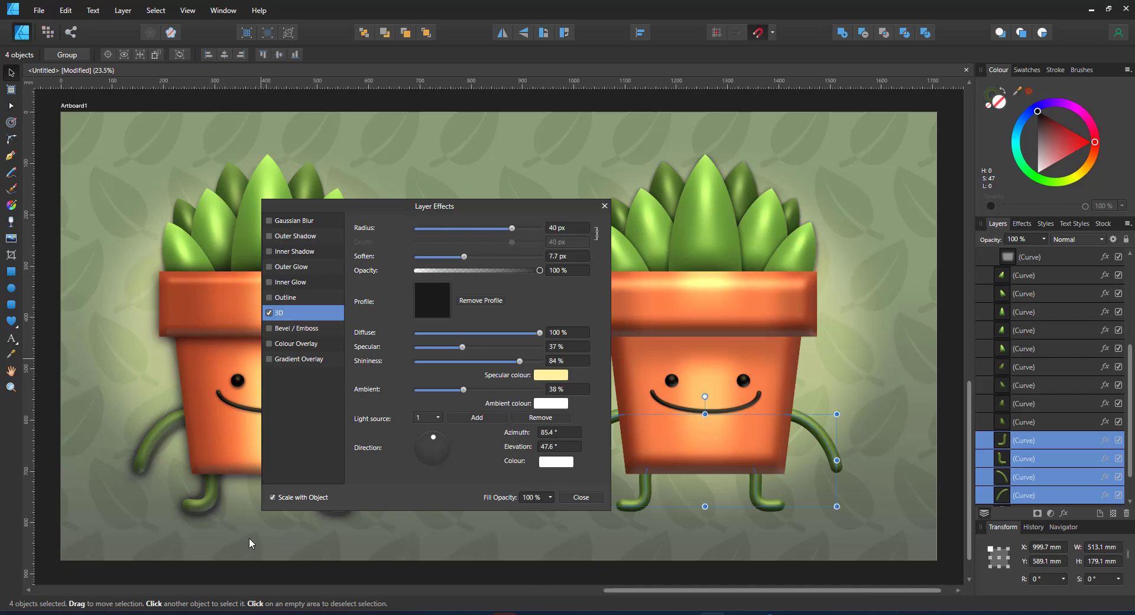
# Step: Give the arms and legs an inner bevel of about 22.3 px radius and an Outer Shadow at 61% opacity, 39.8 px radius and 8.3 px offset
pyautogui.click(270, 329)
pyautogui.moveTo(471, 242); pyautogui.dragTo(486, 243)
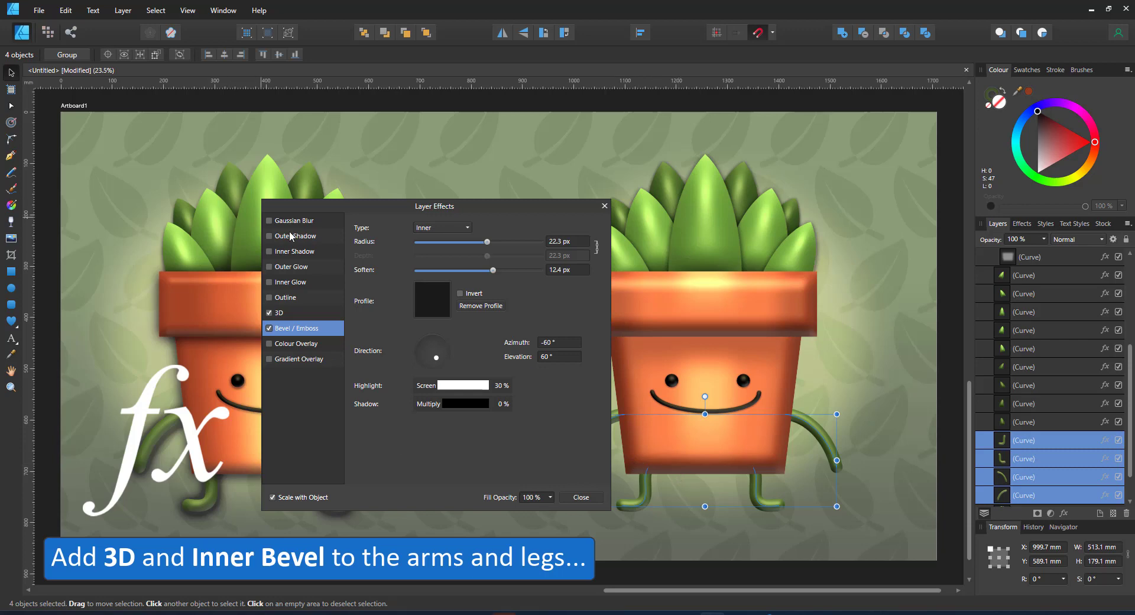
pyautogui.click(269, 236)
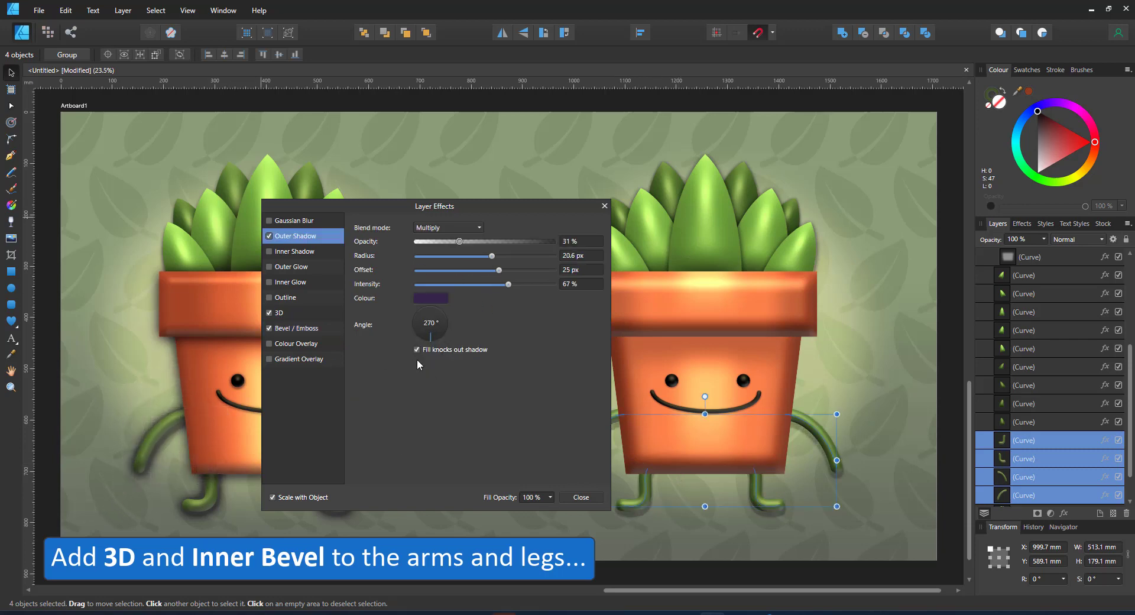
pyautogui.moveTo(457, 239); pyautogui.dragTo(508, 242)
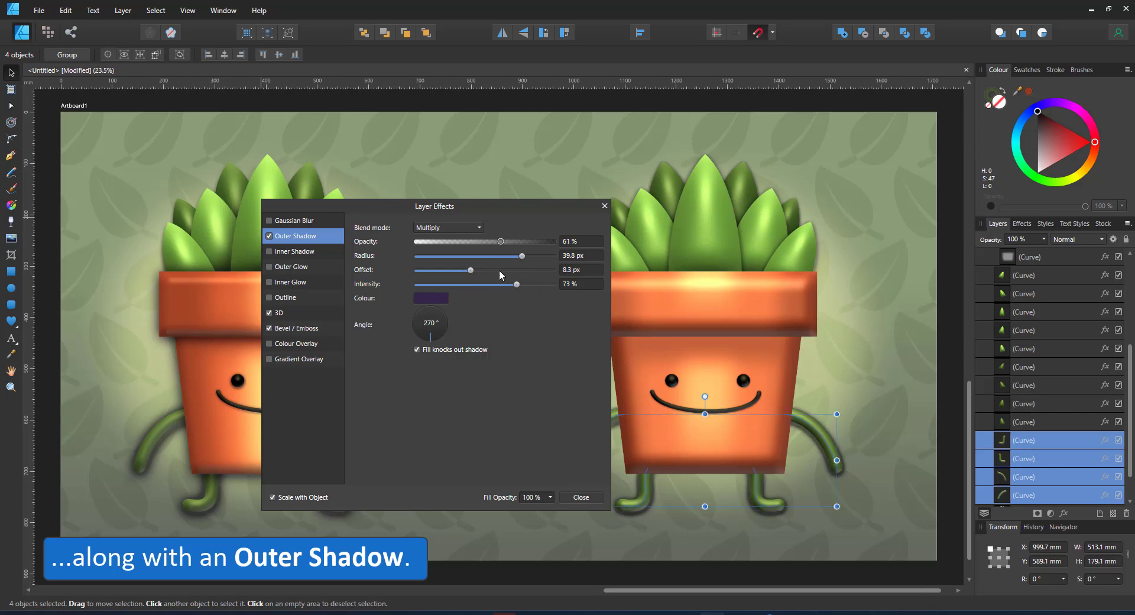
# Step: Add an Outer Shadow with about 65% opacity and 100 px radius to the pot's rim and main body
pyautogui.click(780, 304)
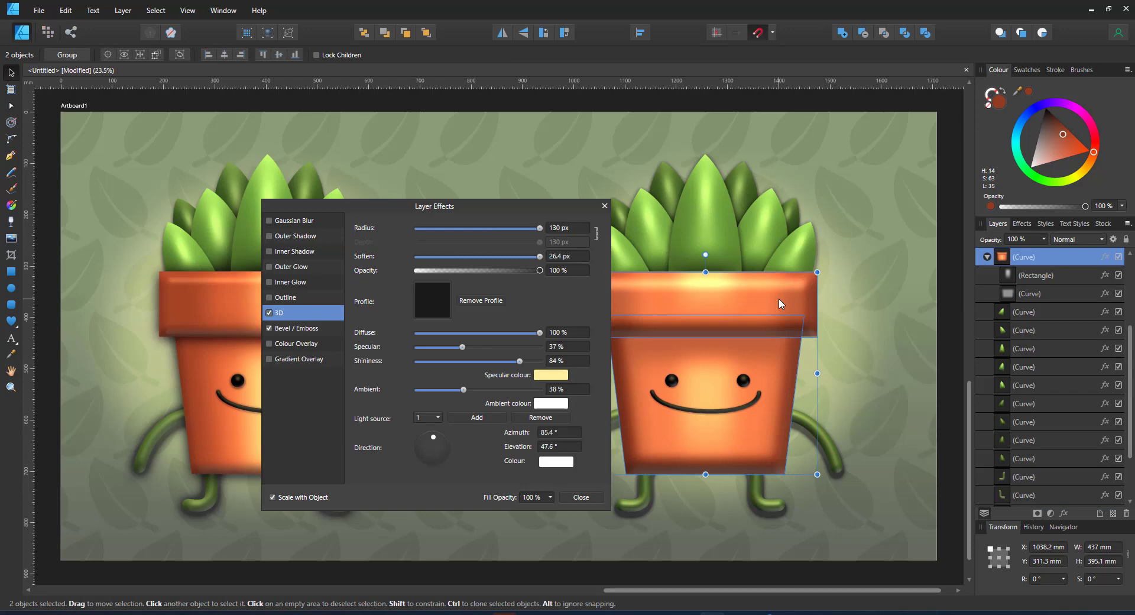
pyautogui.click(269, 236)
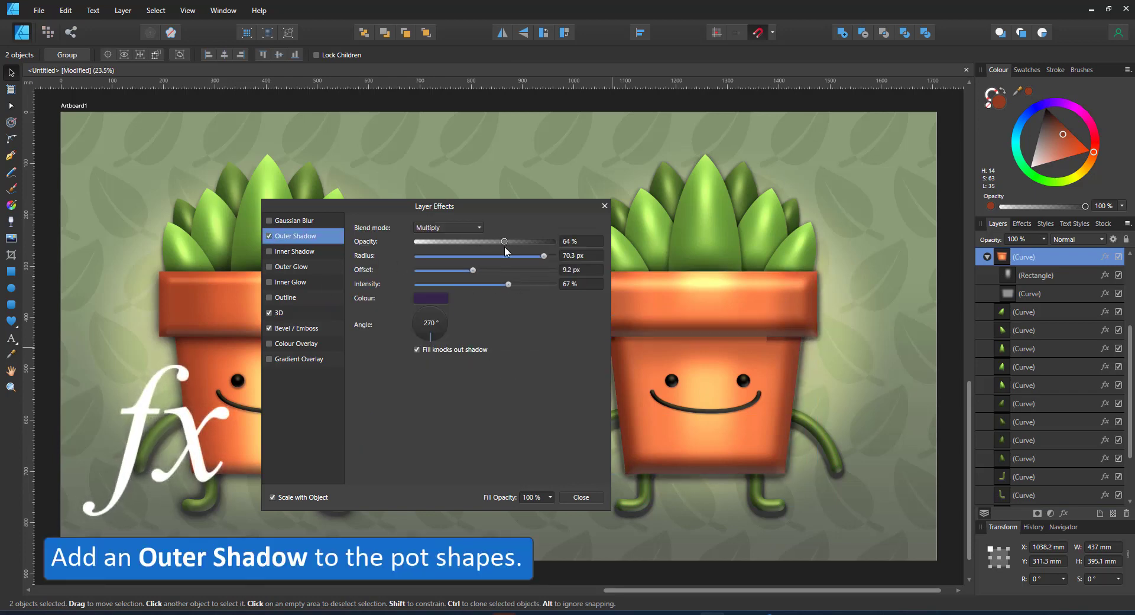
pyautogui.moveTo(505, 247); pyautogui.dragTo(579, 258)
# Step: Reduce the outer shadow's offset on the pot's rim alone and clear the selection
pyautogui.click(714, 323)
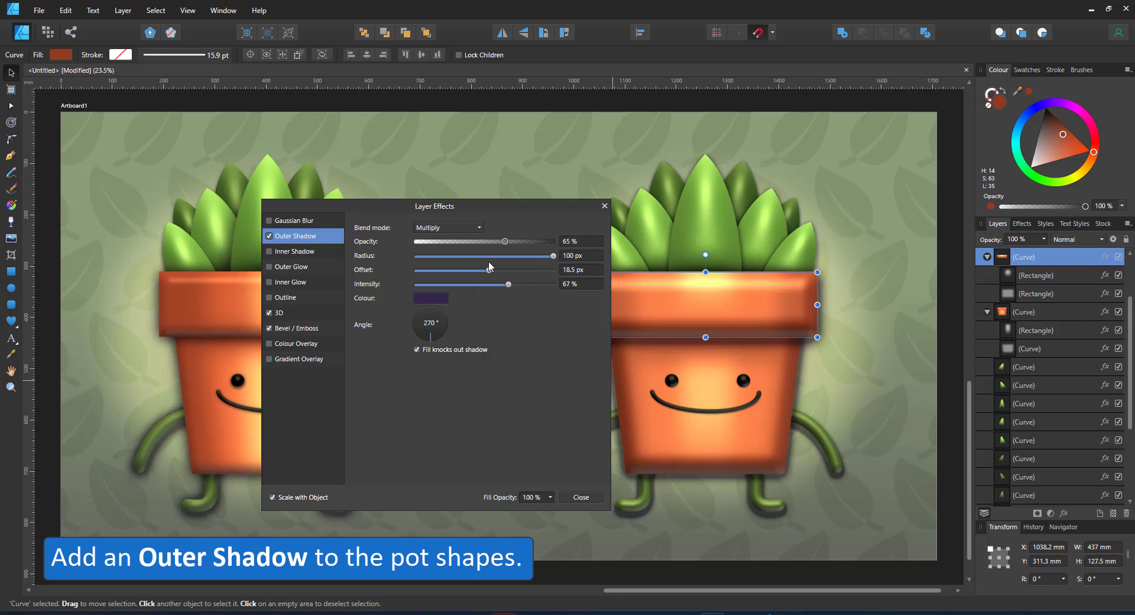
pyautogui.moveTo(488, 267); pyautogui.dragTo(478, 275)
pyautogui.click(604, 206)
pyautogui.hotkey('ctrl', 'd')
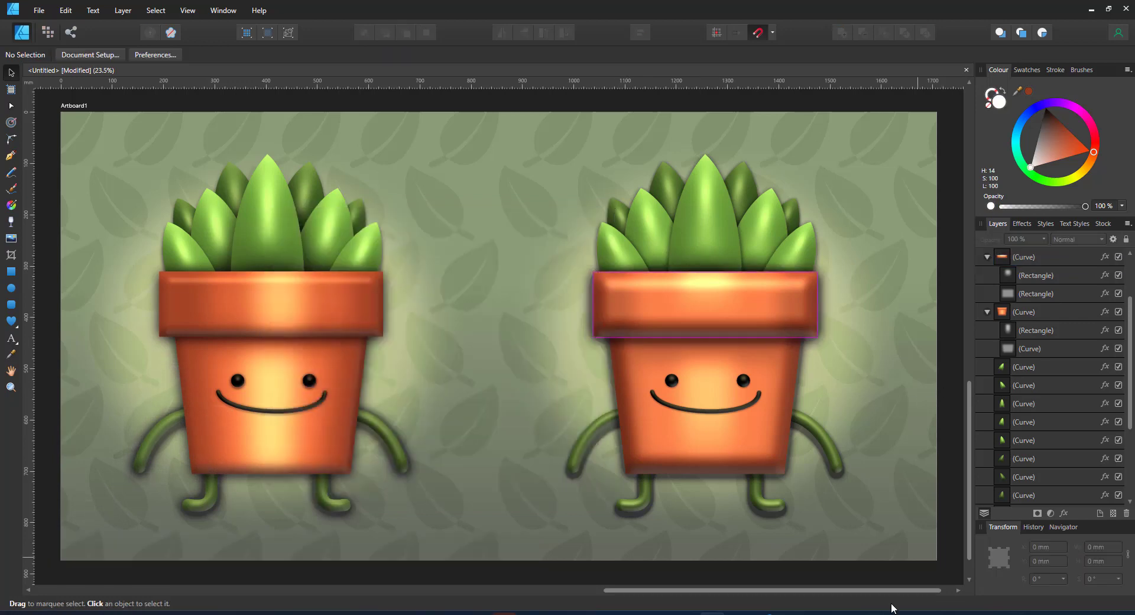